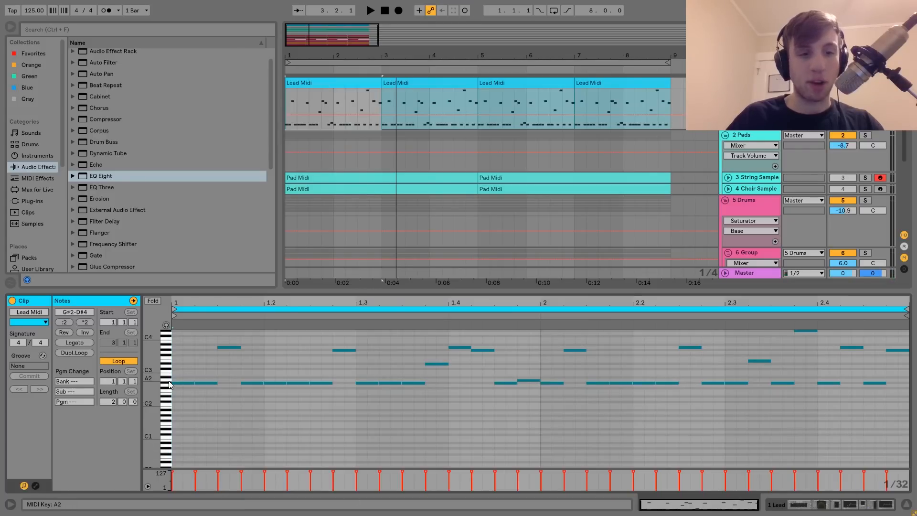
Examine the Lead Midi clip's pattern by selecting its low notes with the higher melody notes and playing the clip.
click(296, 395)
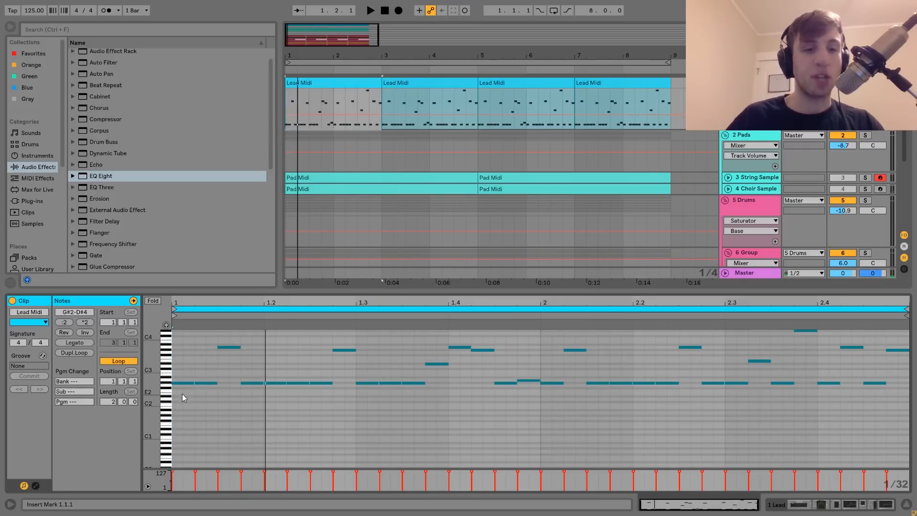
drag(183, 393, 228, 341)
drag(324, 411, 321, 367)
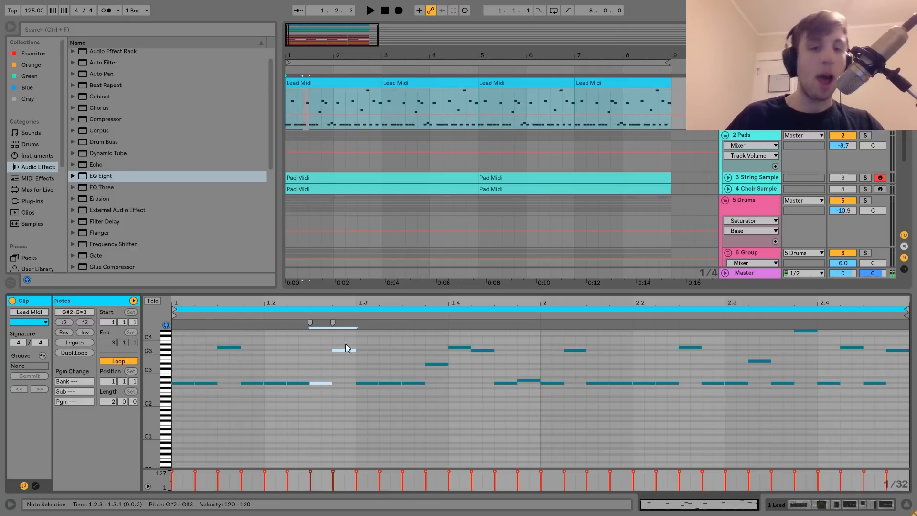
drag(414, 398, 434, 351)
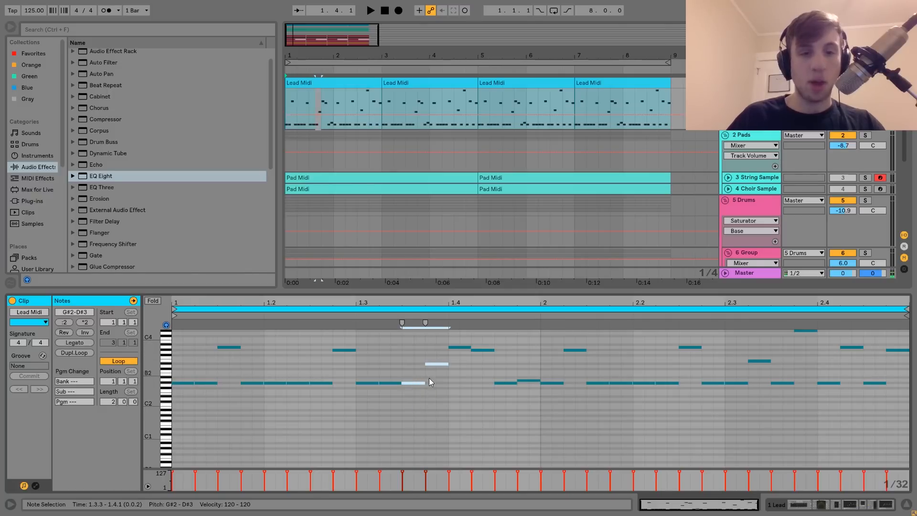
key(space)
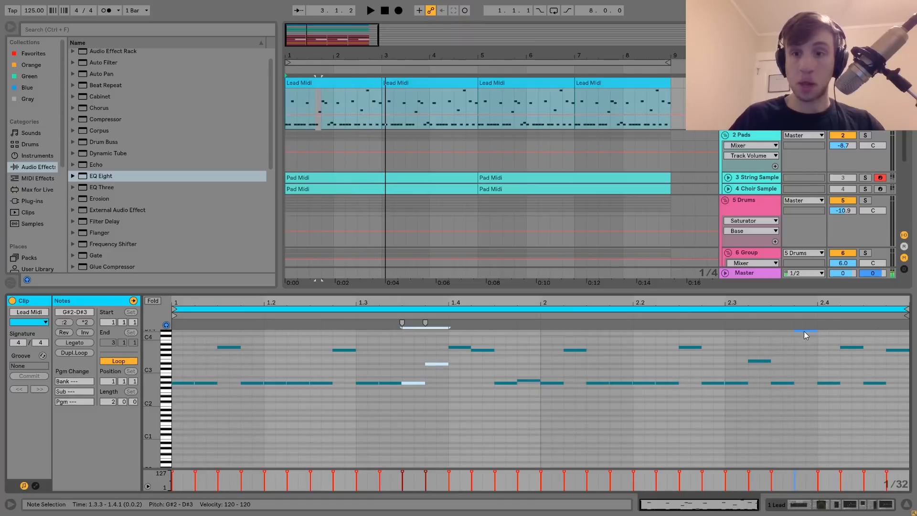
key(space)
click(759, 361)
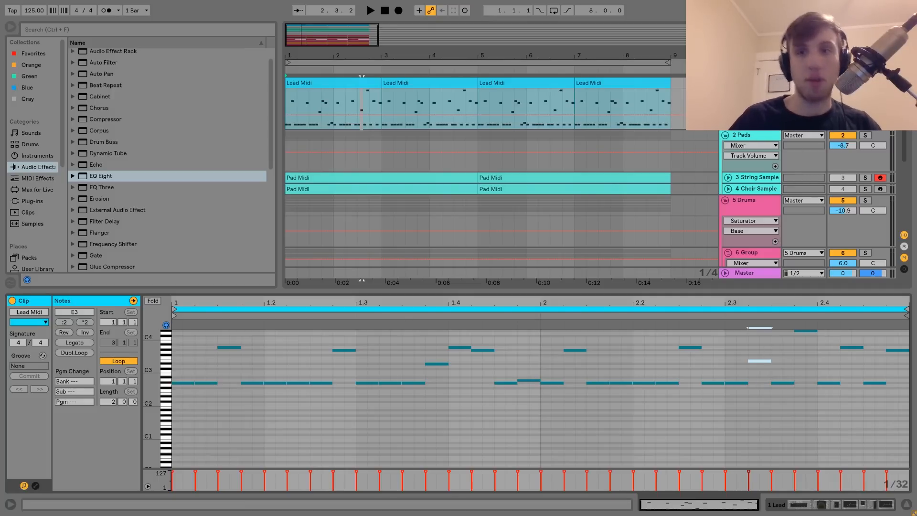
Show the lead track's device chain and inspect Analog's first oscillator, filter and amplifier settings.
key(shift+Tab)
scroll(133, 431, left, 10)
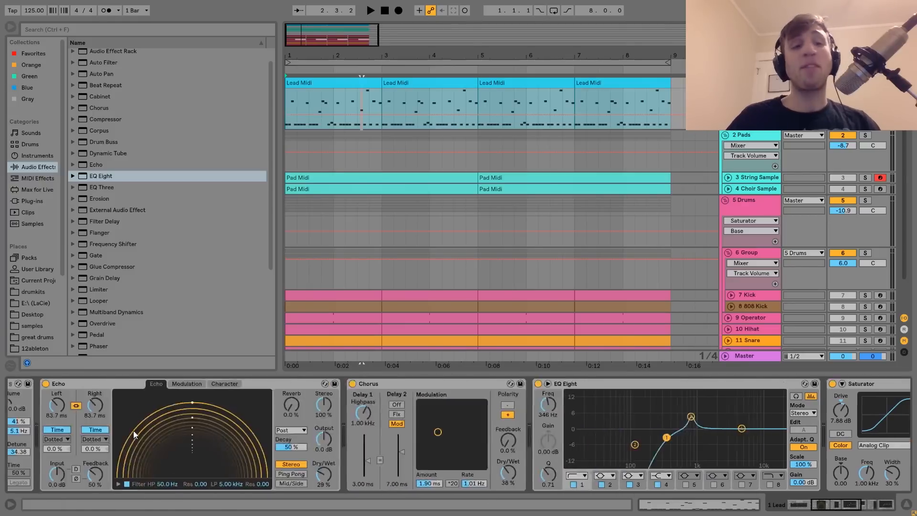
click(75, 409)
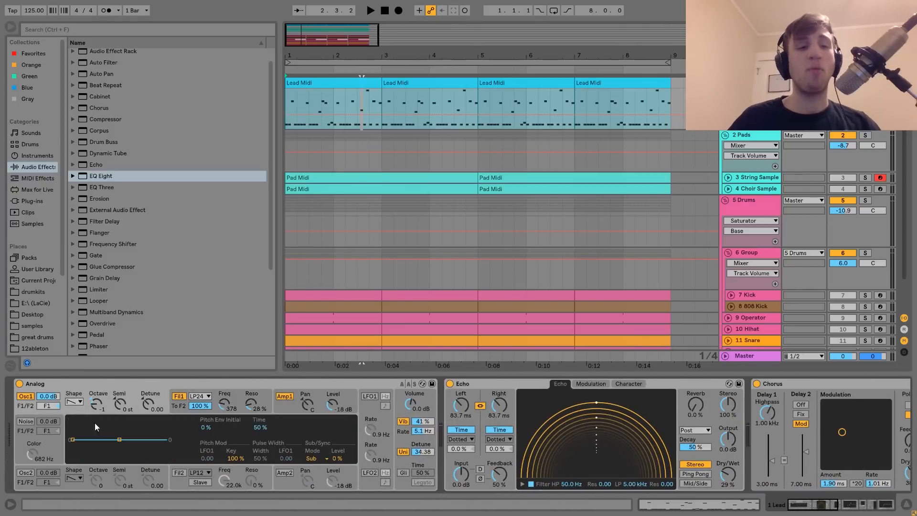
click(175, 408)
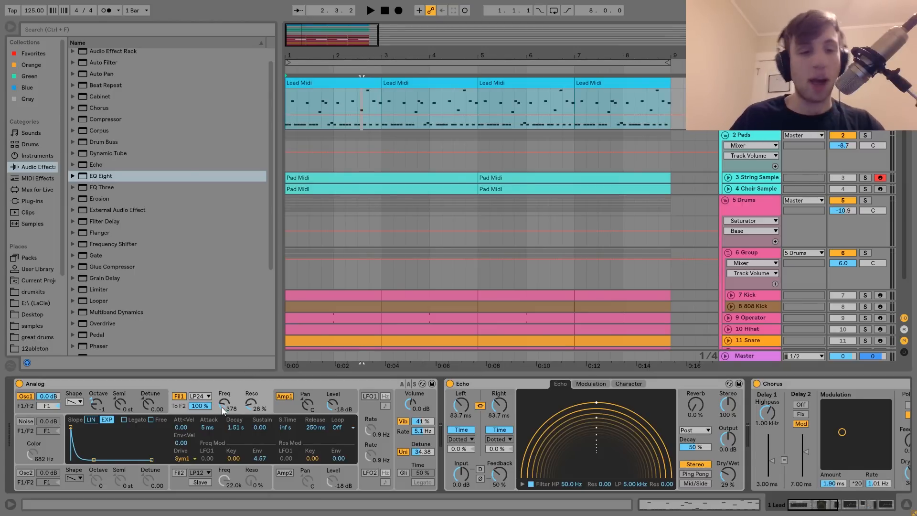
click(283, 408)
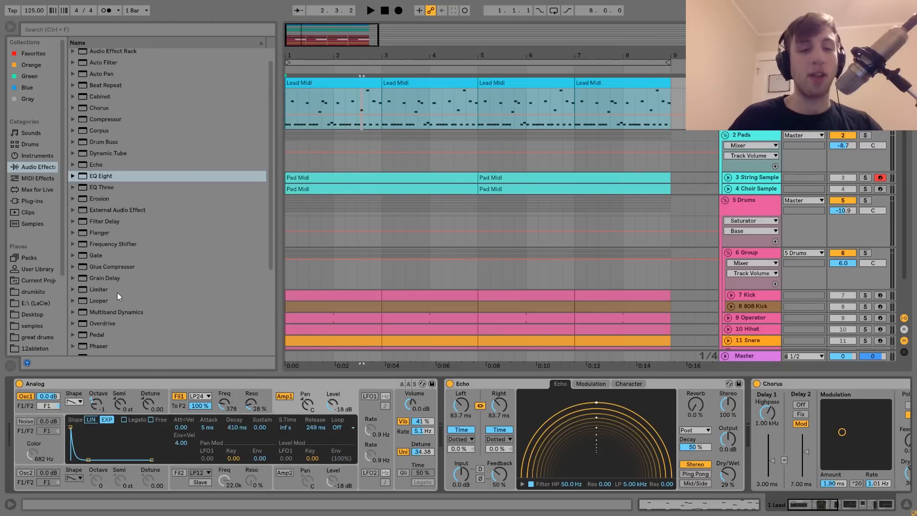
Inspect Analog's vibrato and unison settings and compare the lead with vibrato switched off and back on.
click(402, 433)
key(space)
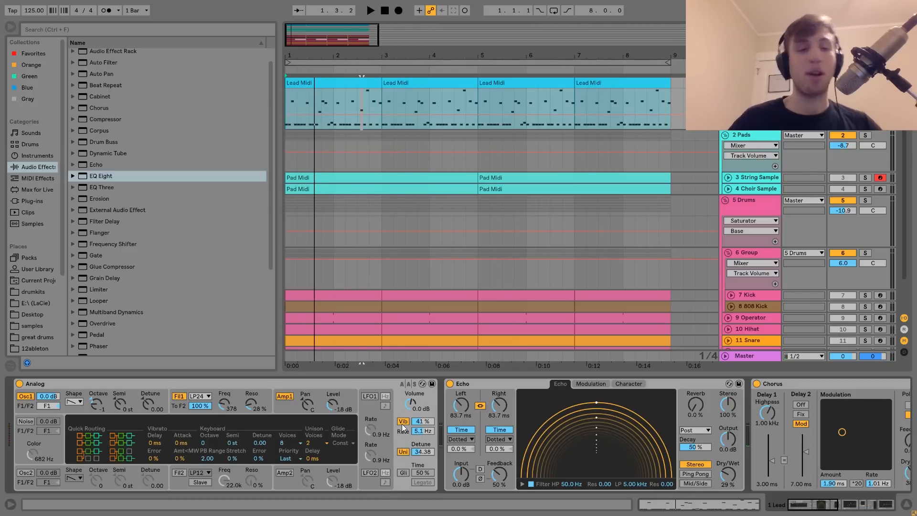
click(402, 422)
key(space)
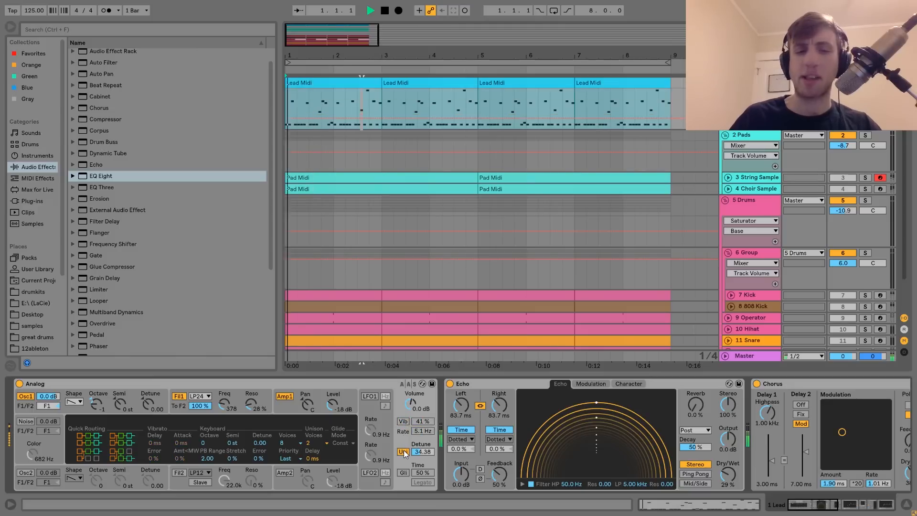
click(404, 423)
key(space)
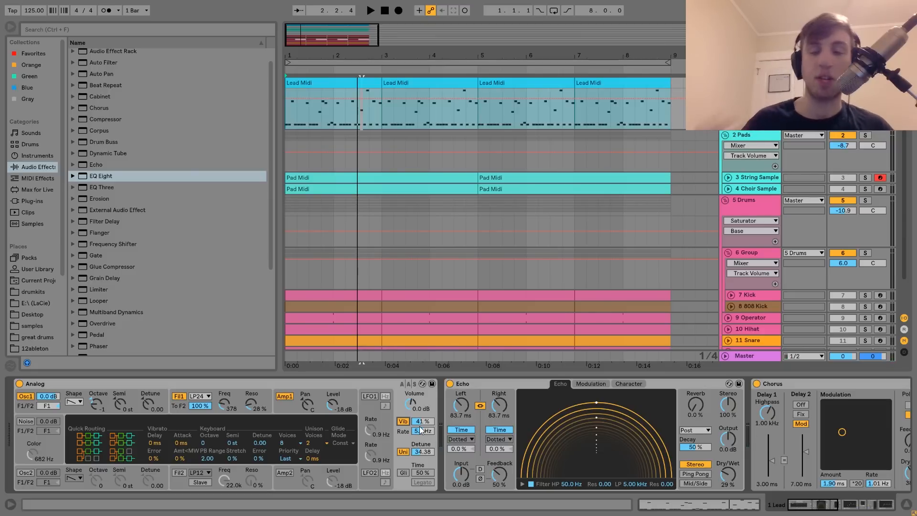
Bring the Echo device into view and play the lead repeatedly to listen to its delay.
scroll(420, 430, right, 5)
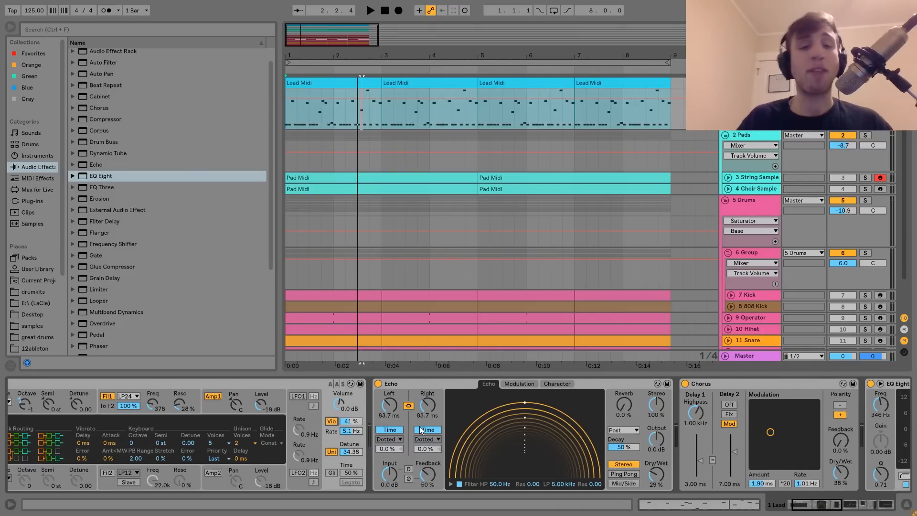
key(space)
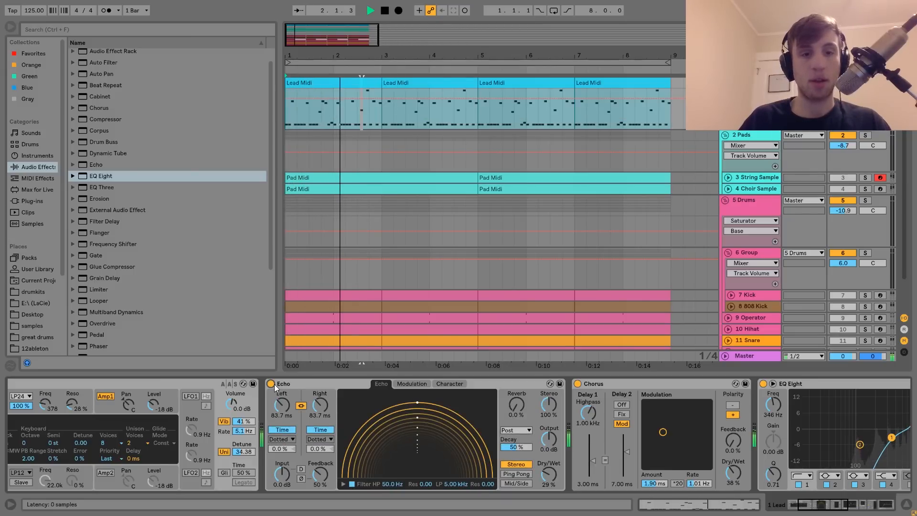
key(space)
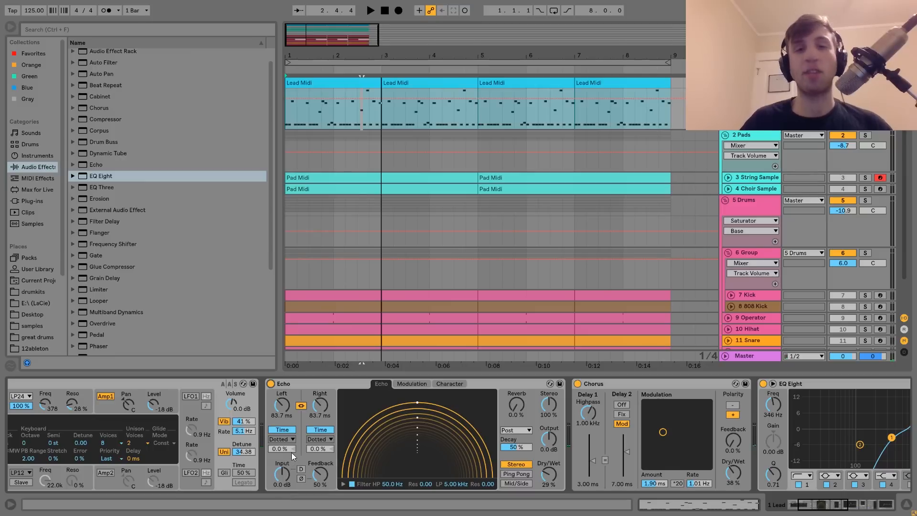
key(space)
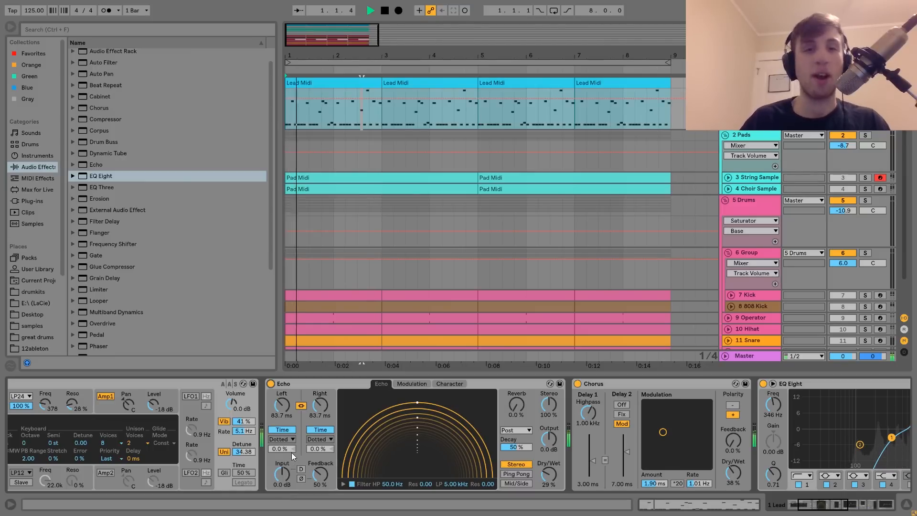
key(space)
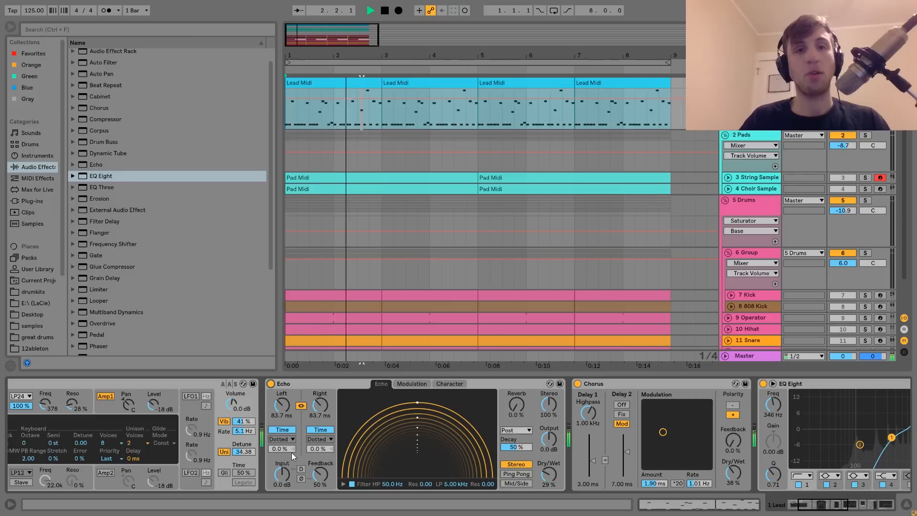
key(space)
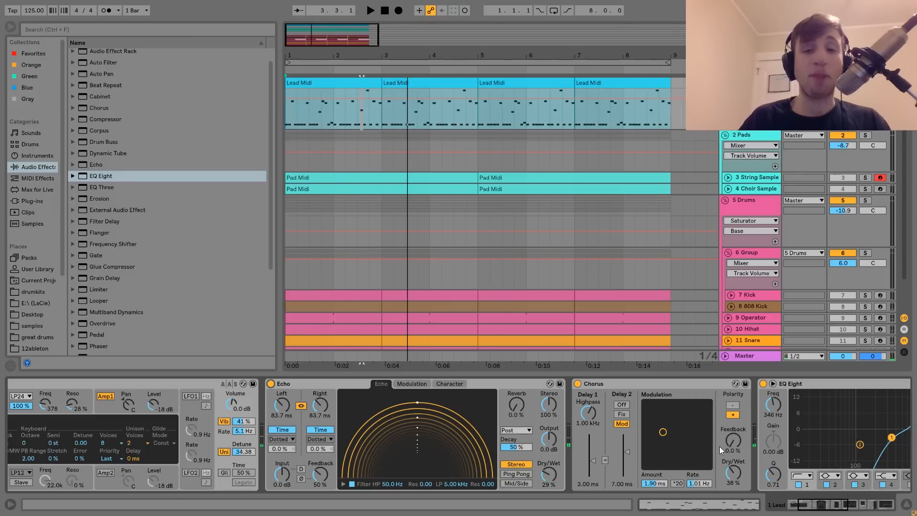
Compare the lead with the Chorus active, bypassed and switched back on during playback.
scroll(719, 444, right, 5)
key(space)
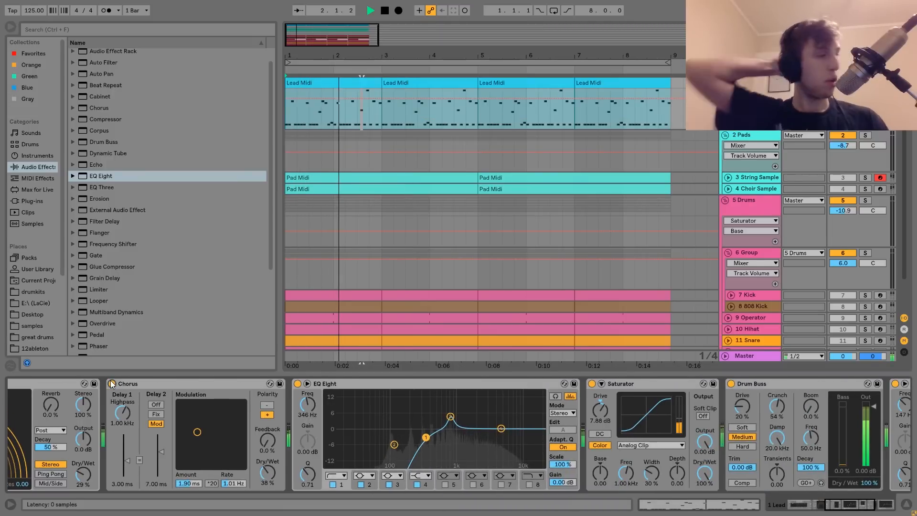
key(space)
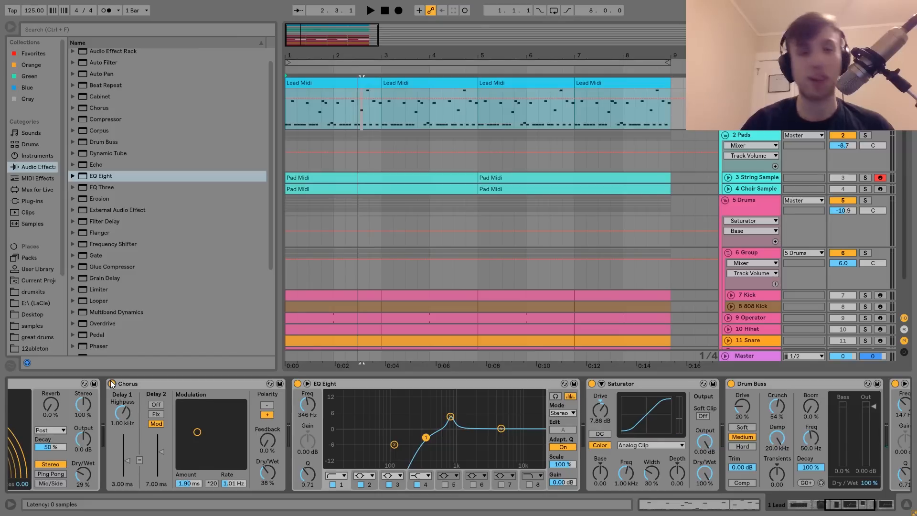
click(111, 383)
key(space)
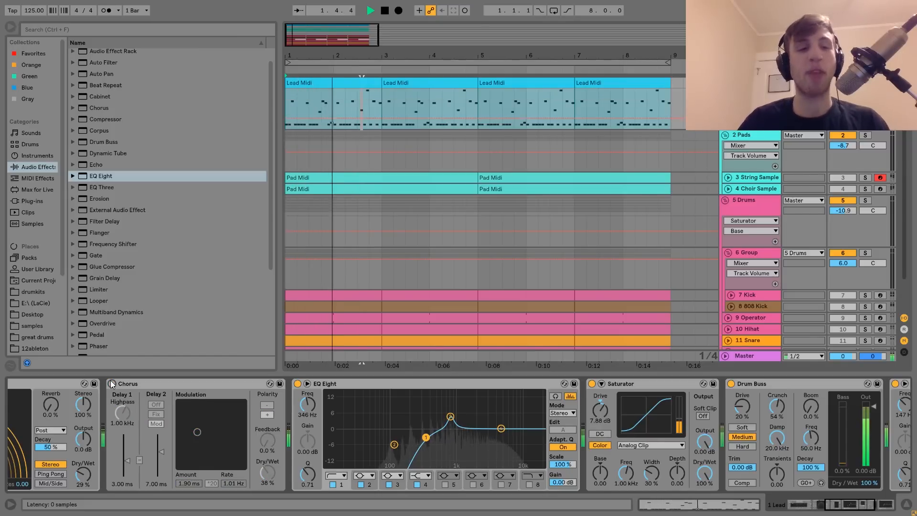
scroll(119, 384, up, 5)
key(space)
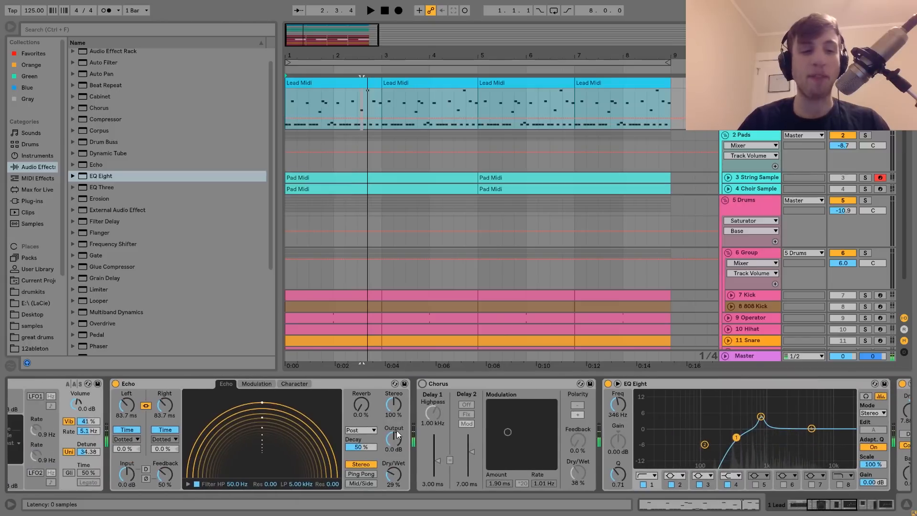
click(423, 385)
key(space)
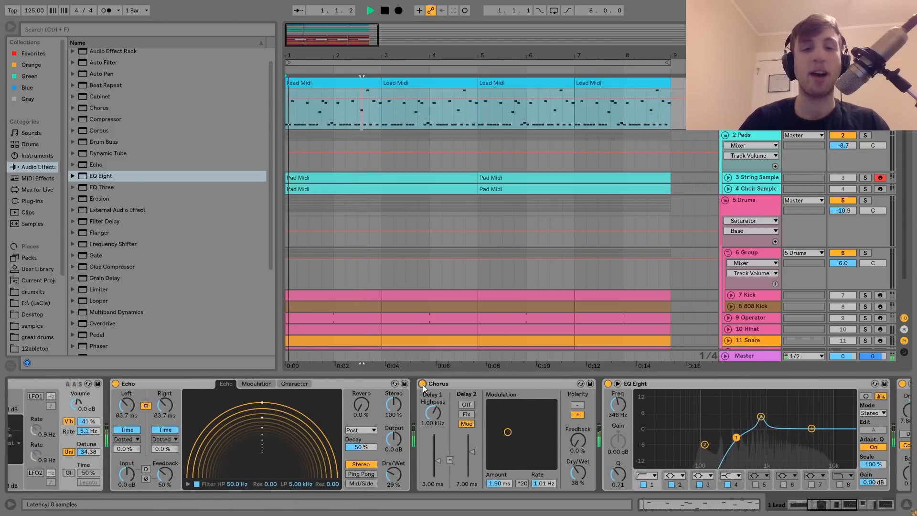
key(space)
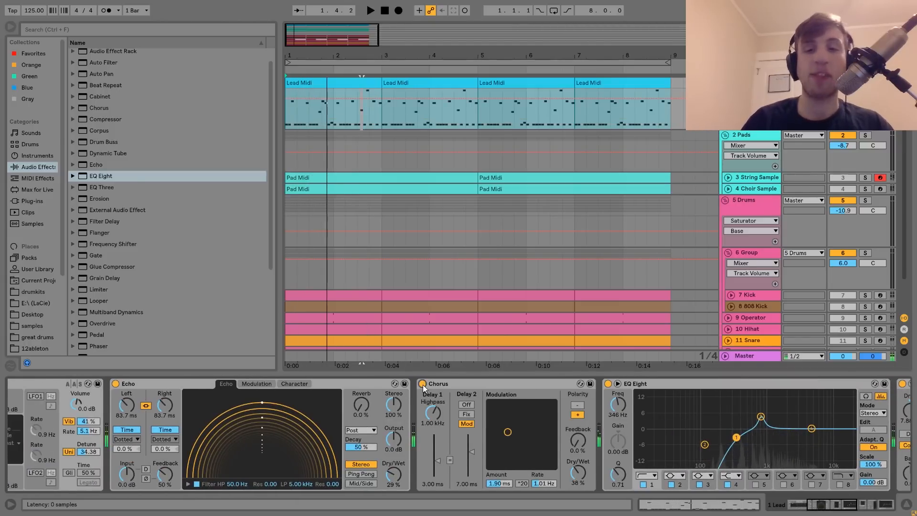
Bypass the EQ Eight between Chorus and Saturator and play the lead without it.
scroll(423, 385, down, 5)
scroll(422, 385, down, 3)
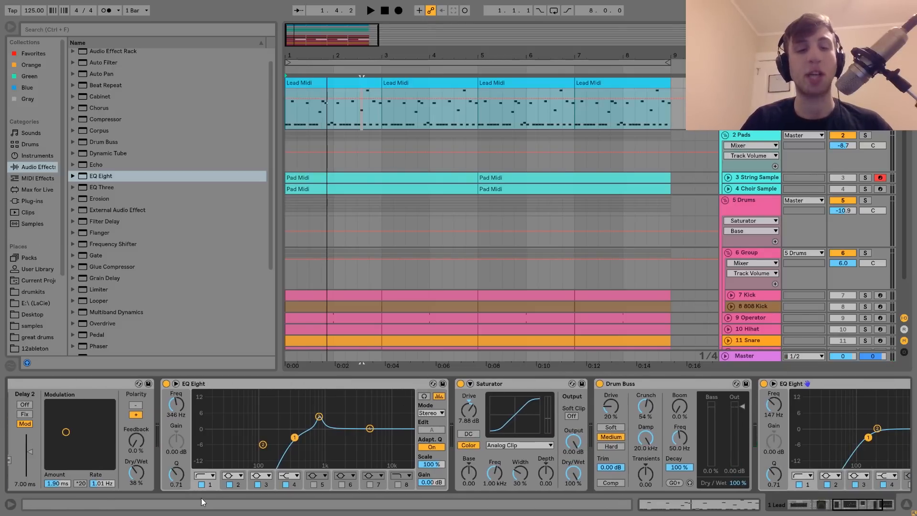
click(166, 383)
key(space)
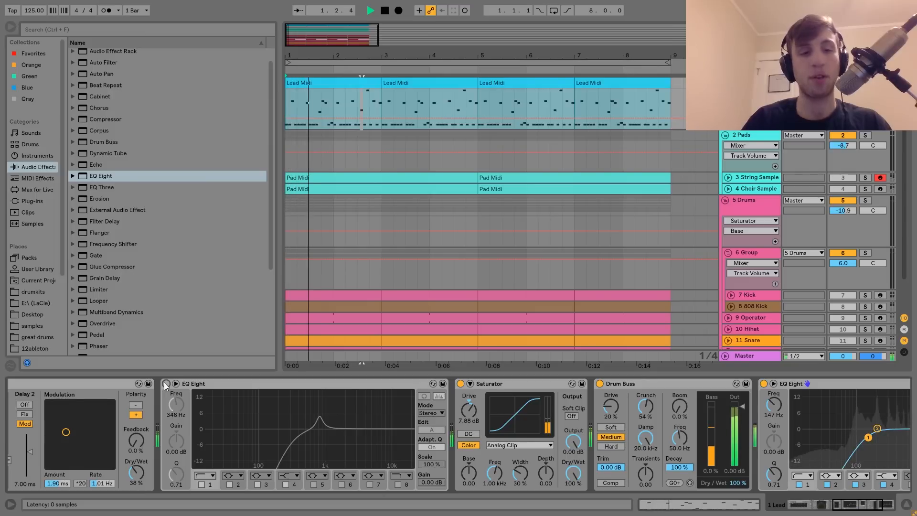
key(space)
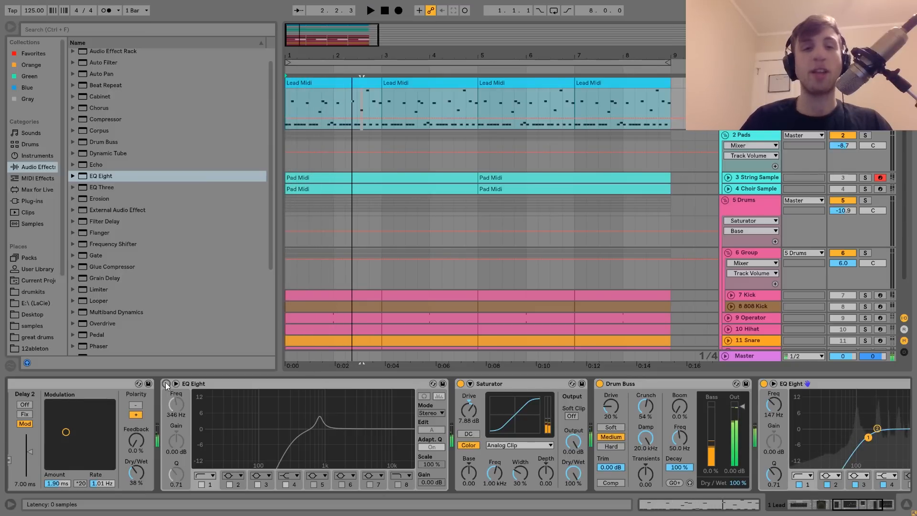
Re-enable that EQ Eight and set its low-cut band to 272 Hz with a Q of 0.78 while auditioning the lead.
click(166, 383)
key(space)
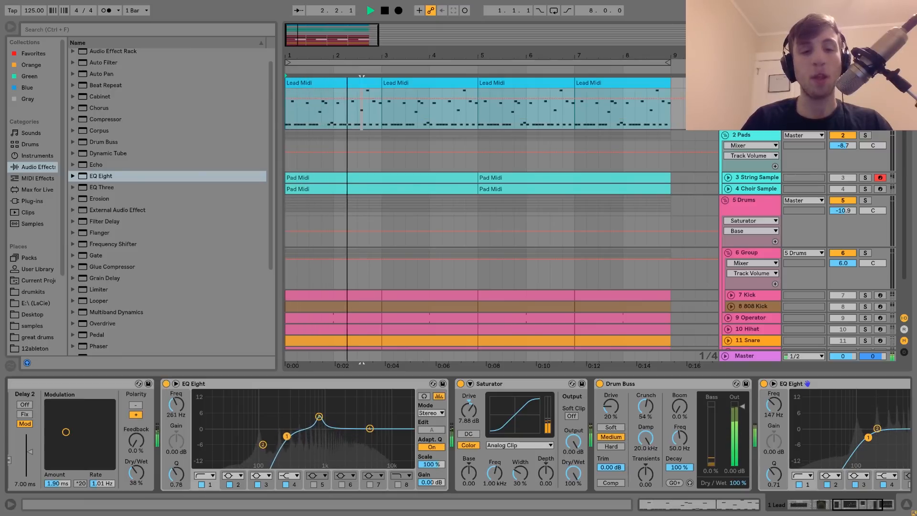
key(space)
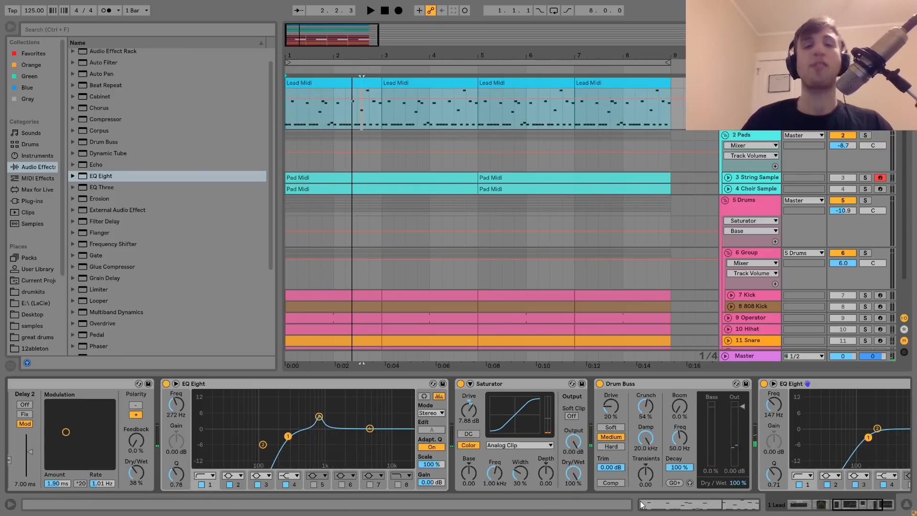
key(space)
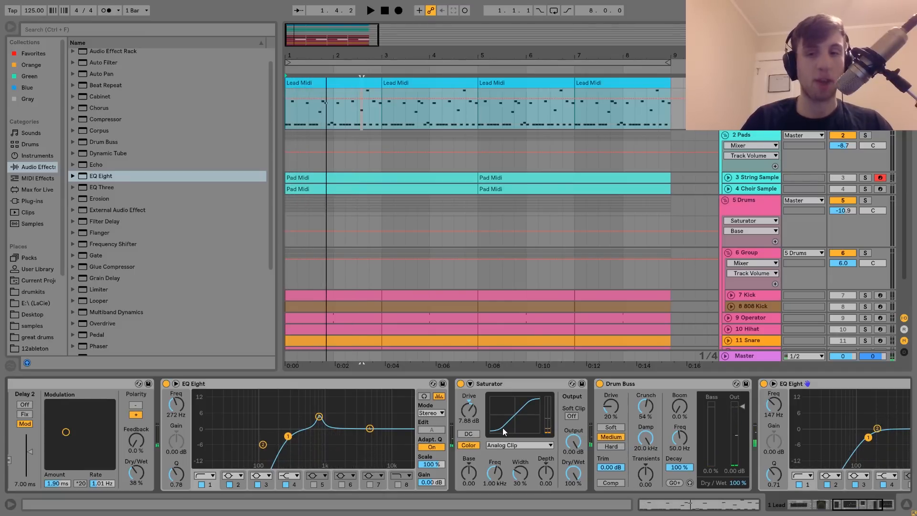
Bypass Drum Buss and Saturator, play the lead without them, and undo both bypasses to compare the sound.
scroll(503, 428, right, 3)
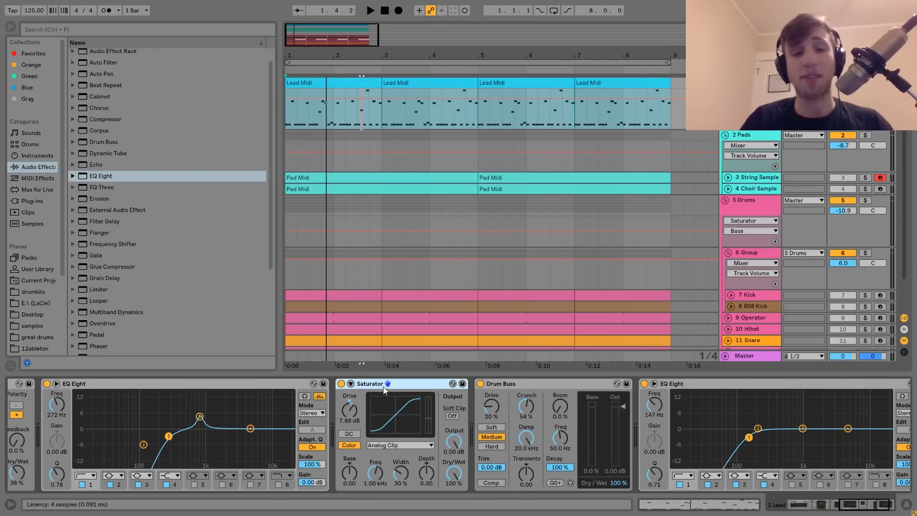
click(480, 383)
click(341, 383)
key(space)
key(ctrl+z)
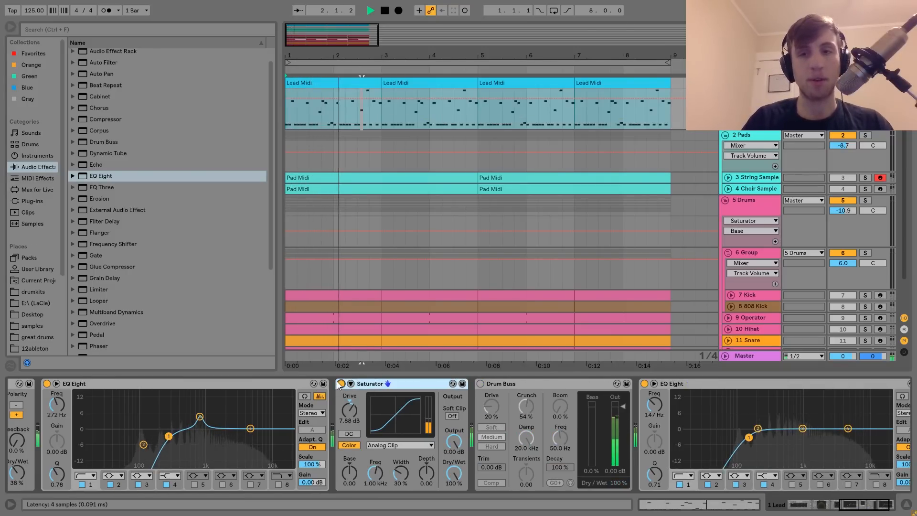
key(ctrl+z)
key(space)
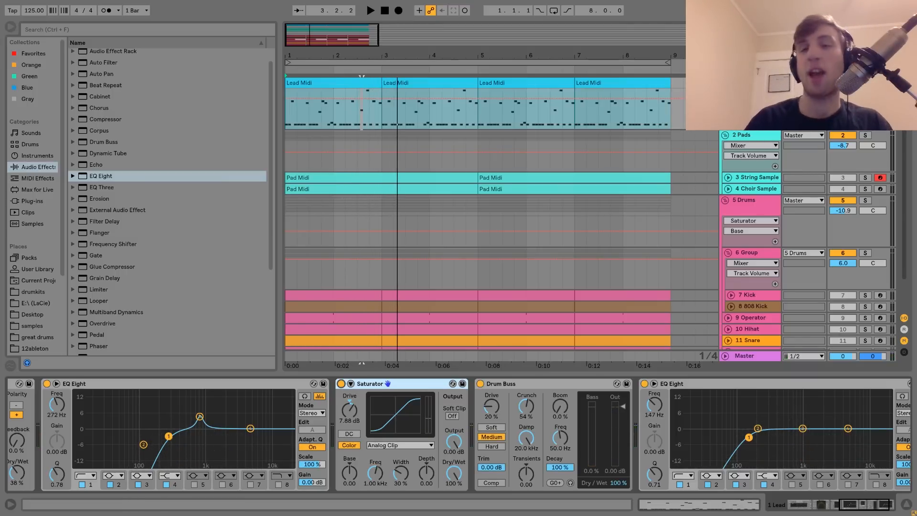
Play the lead together with all the other tracks to hear it in the mix.
key(space)
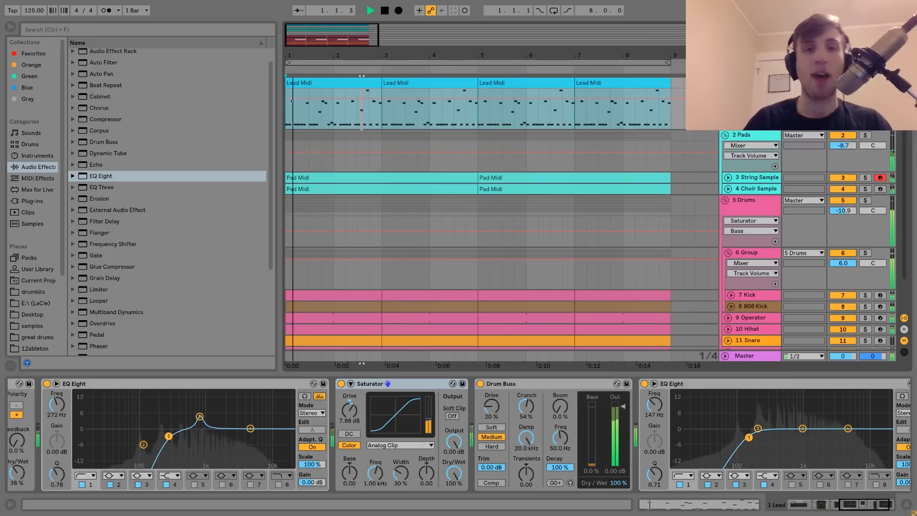
key(space)
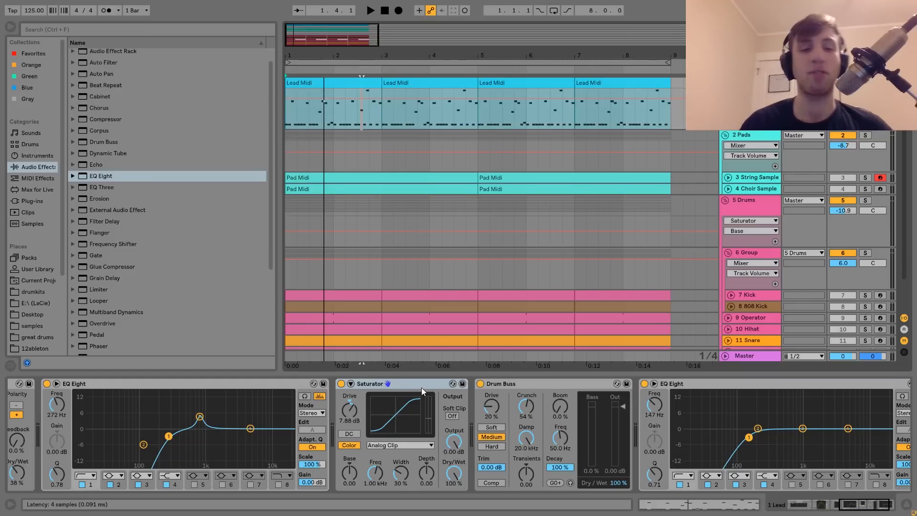
Examine the EQ Eight at the end of the lead's effects chain.
scroll(422, 387, down, 2)
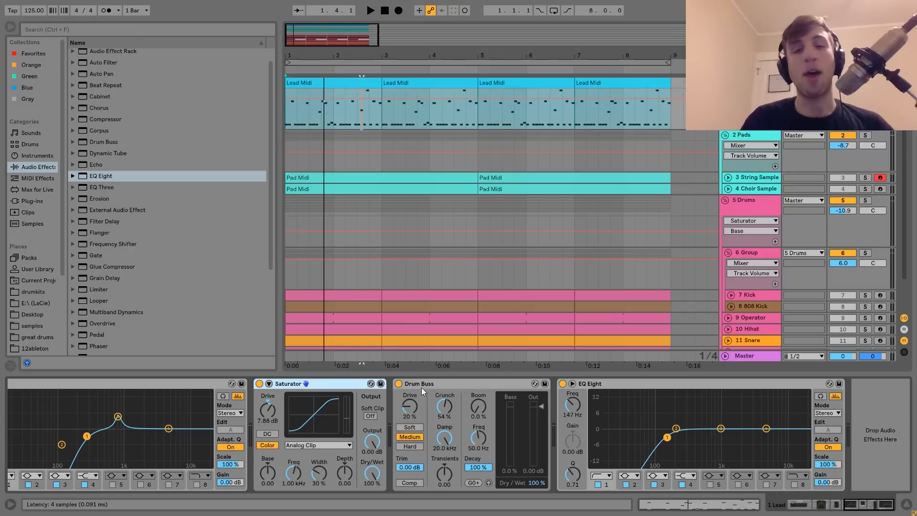
click(609, 384)
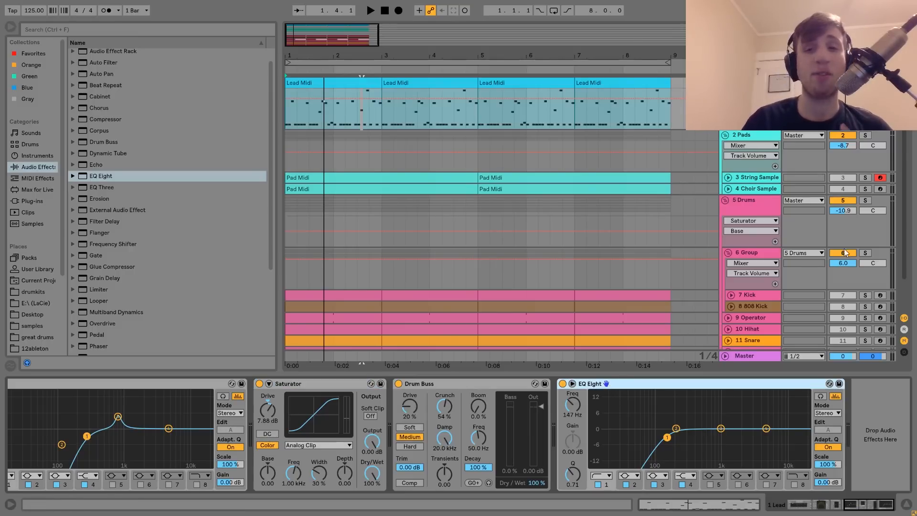
Solo the Pads group and play it from the start of the arrangement.
click(762, 134)
click(865, 135)
click(287, 135)
key(space)
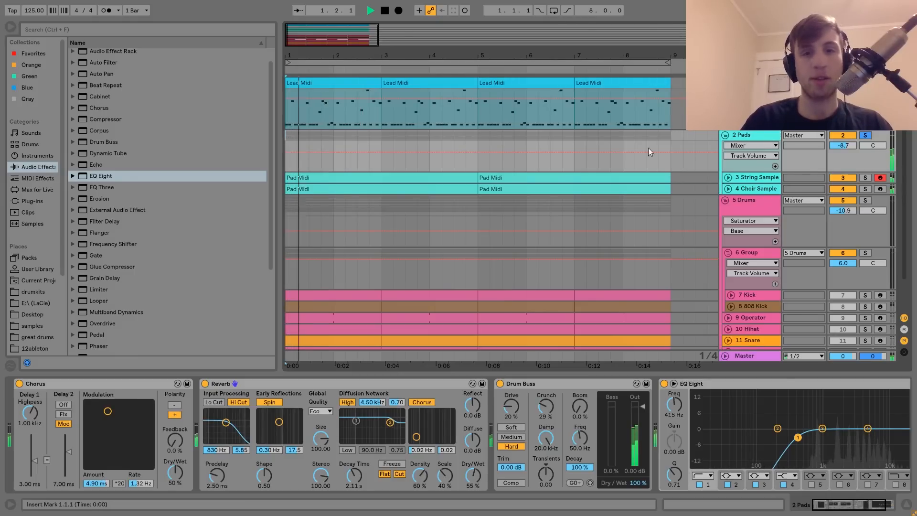
key(space)
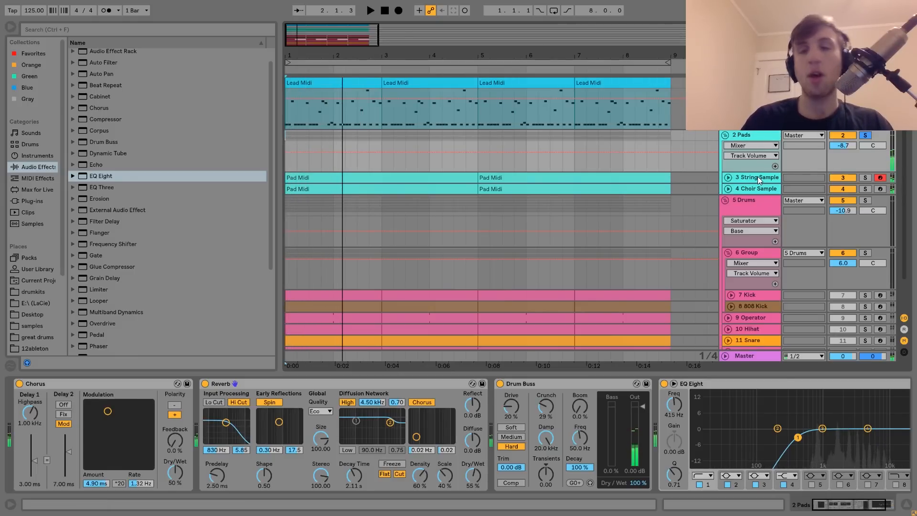
Show the String Sample track's sampler, solo the track and play it alone.
click(757, 176)
click(865, 177)
key(space)
Switch the solo to the Choir Sample track during playback and unfold both the Choir Sample and String Sample tracks.
click(866, 189)
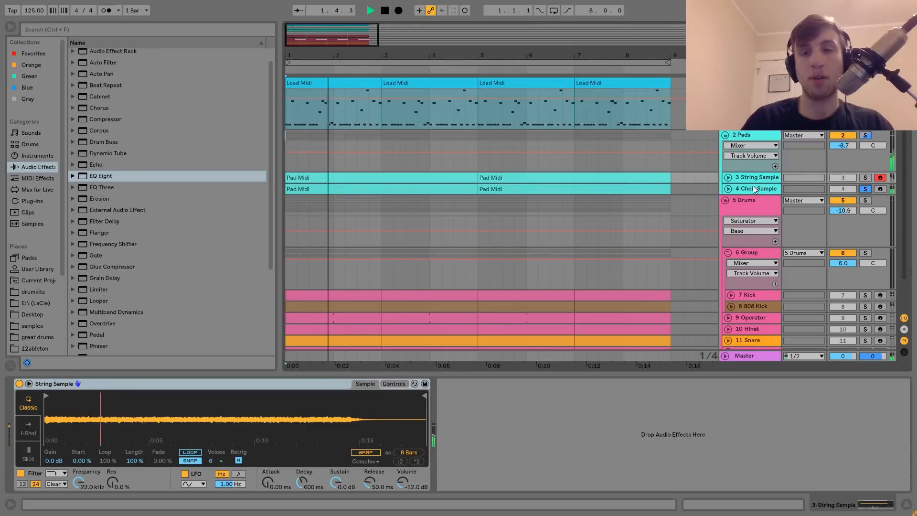
click(738, 188)
click(728, 188)
click(729, 176)
Replay the choir alone from the start, and switch the solo to the whole Pads group to hear both samples together.
key(space)
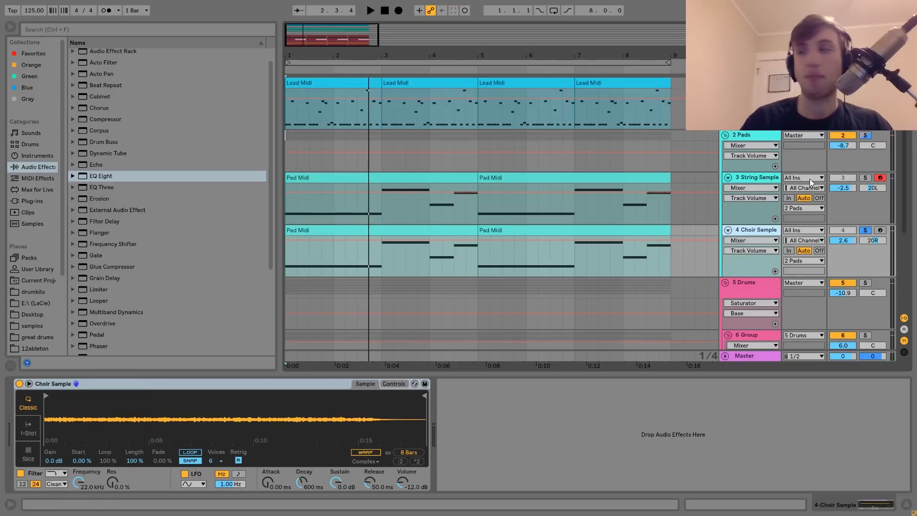
key(space)
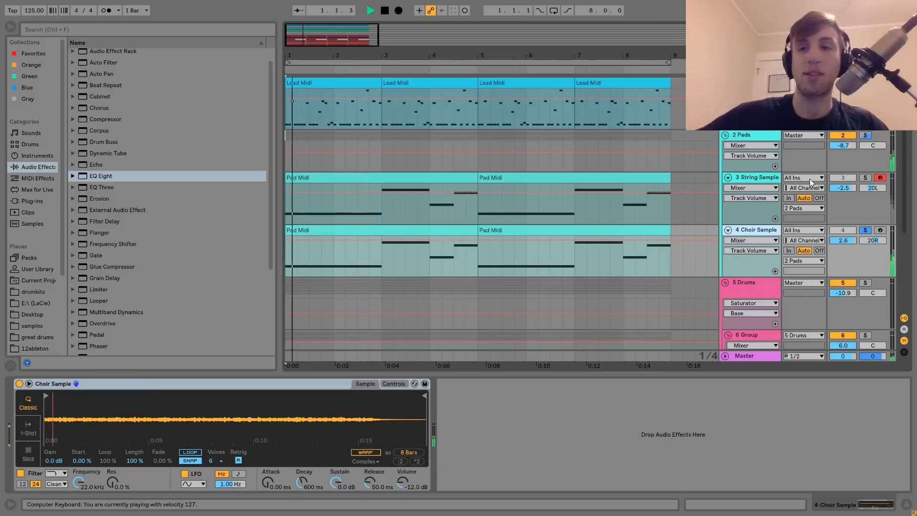
click(865, 136)
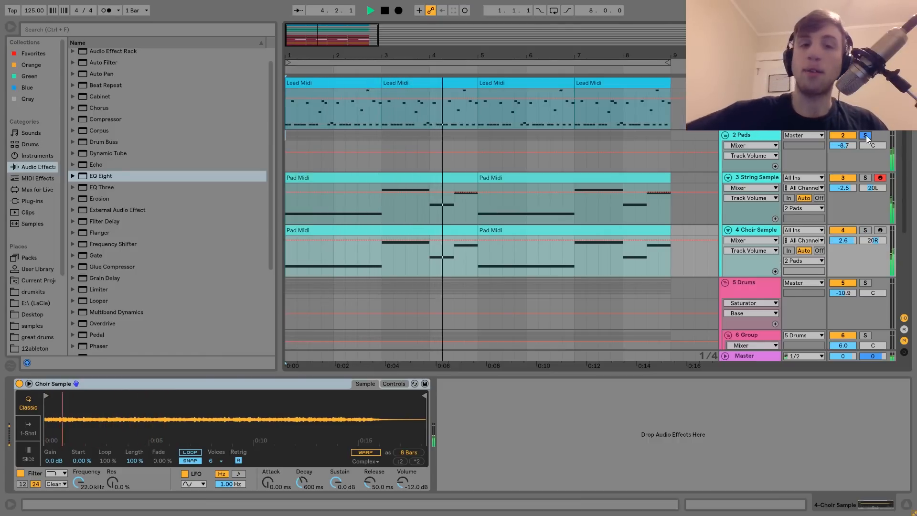
key(space)
Open the first Pad Midi clip on the String Sample track and audition its B3, D#4 and E4 notes.
click(424, 178)
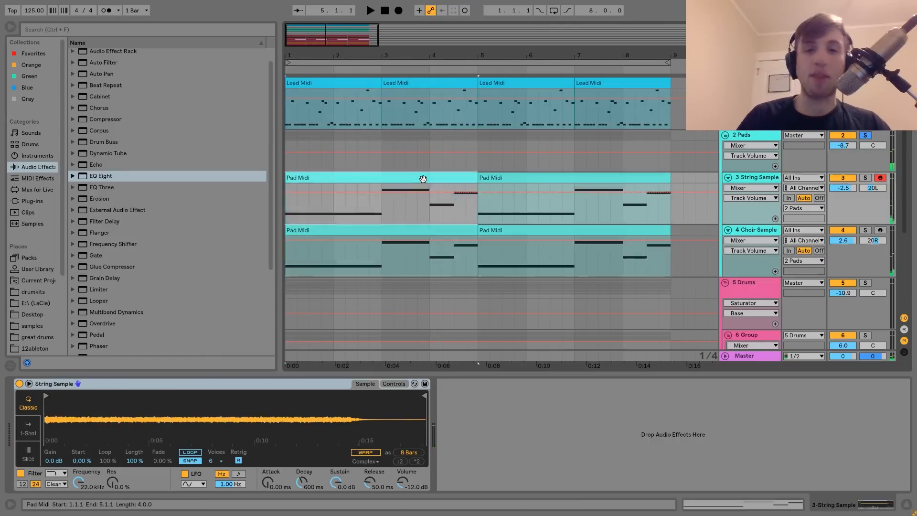
double_click(423, 178)
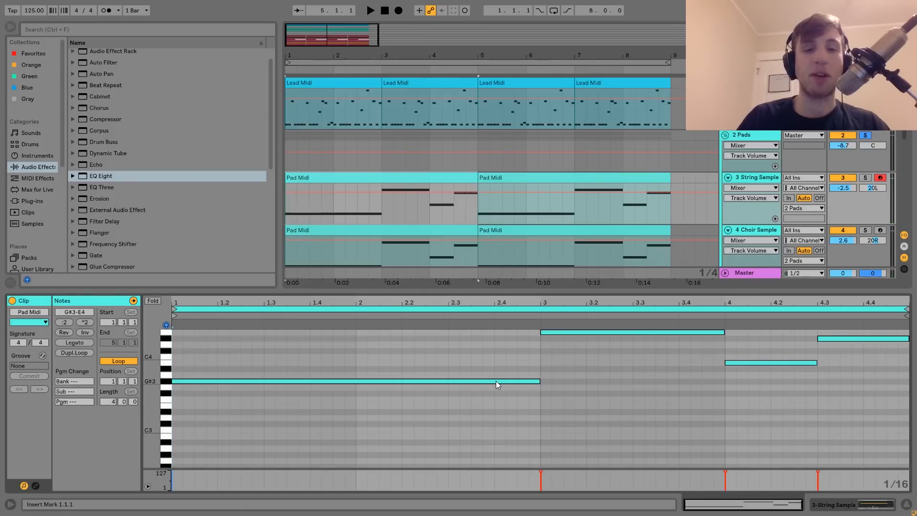
click(739, 363)
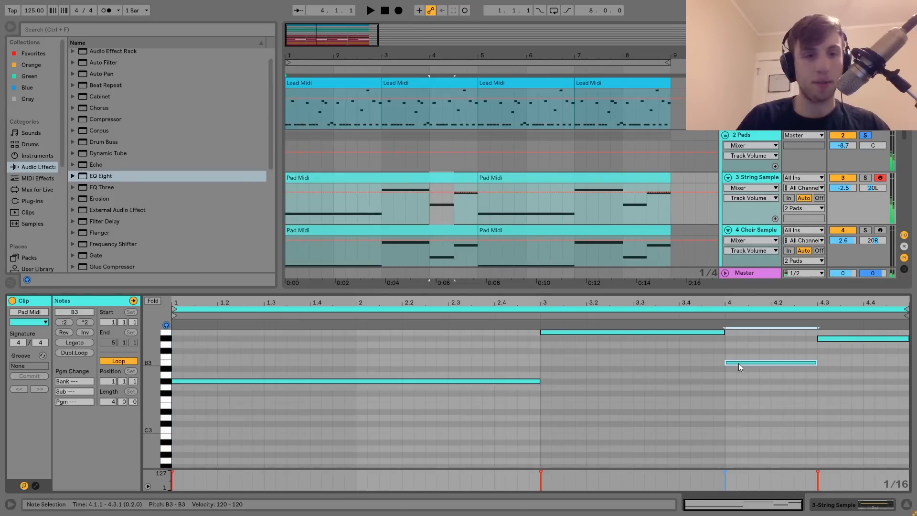
click(842, 337)
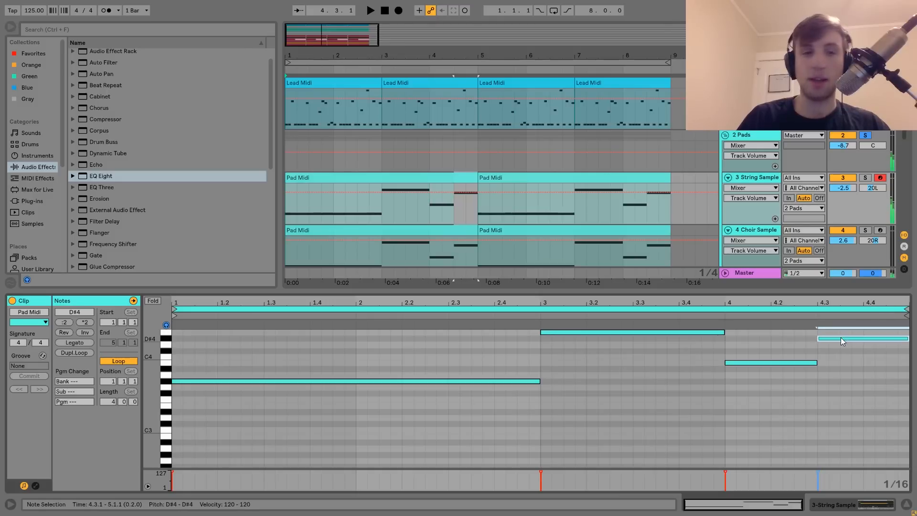
click(678, 332)
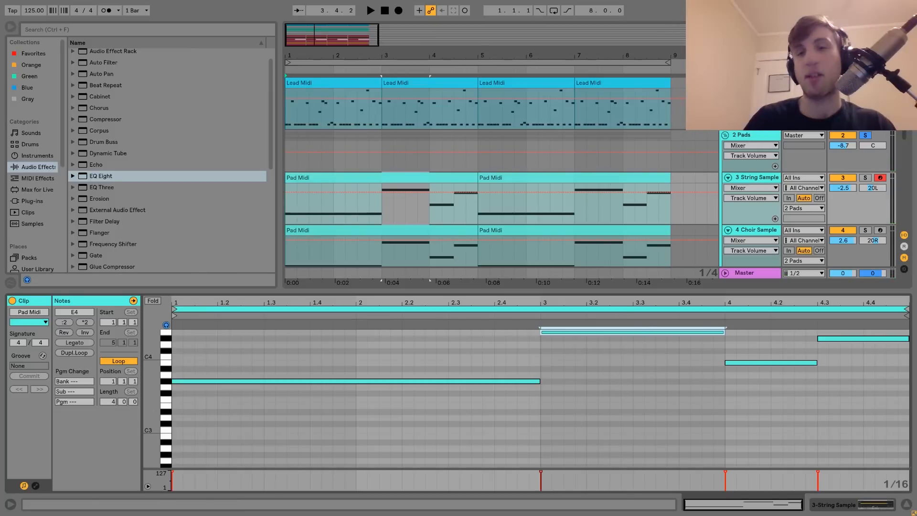
Show the Choir Sample's sampler, play the pads, and bring up the Pads group's effects chain.
click(745, 134)
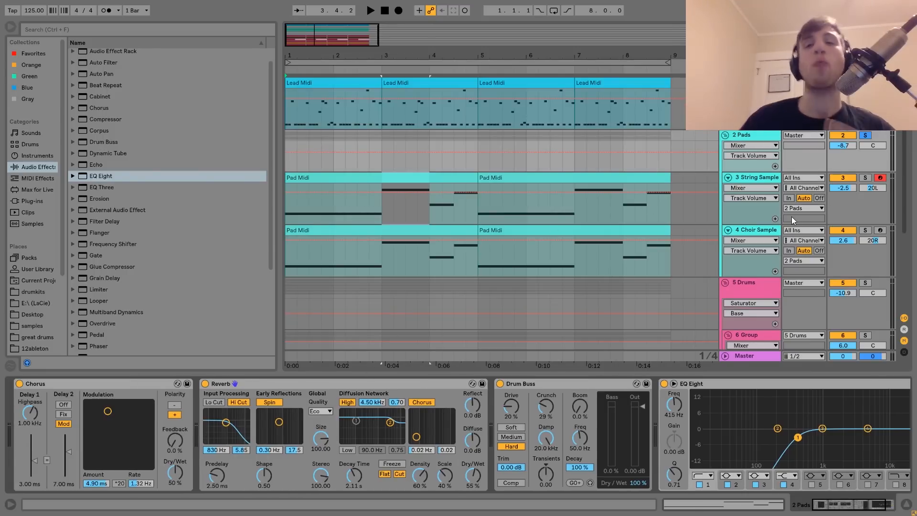
click(754, 232)
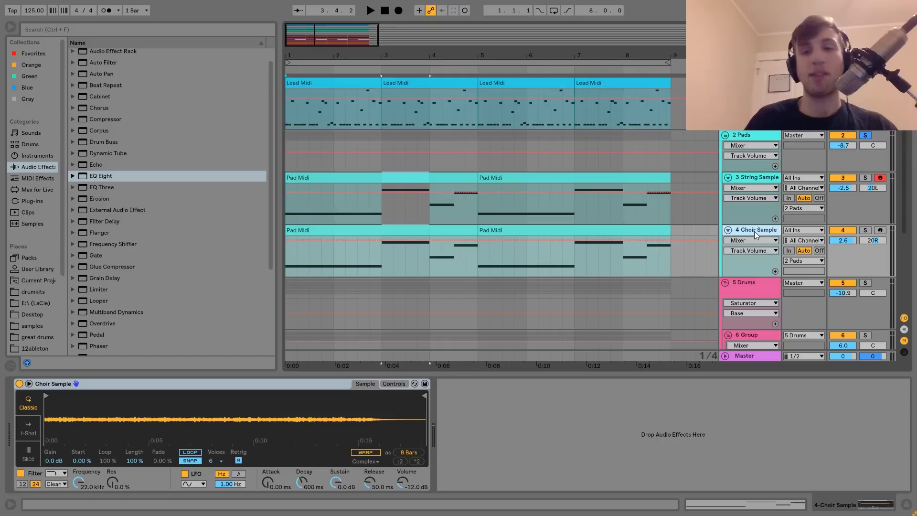
key(space)
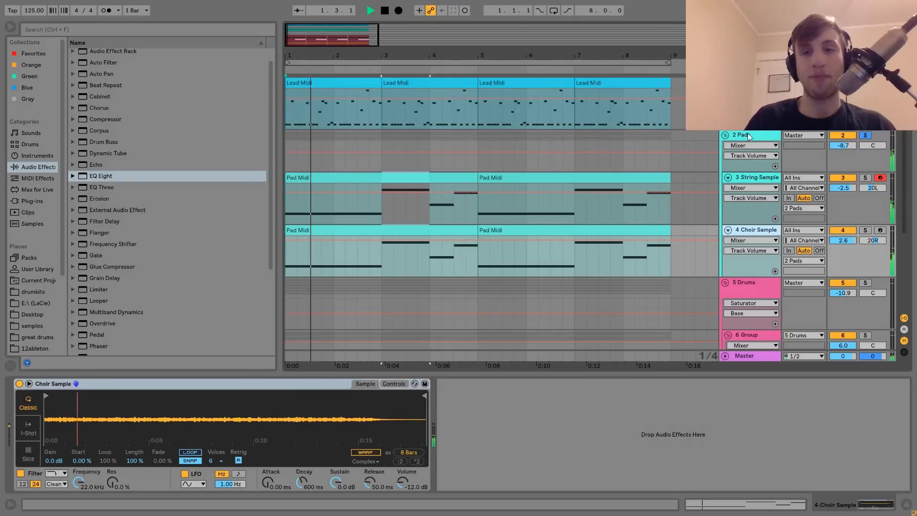
click(750, 136)
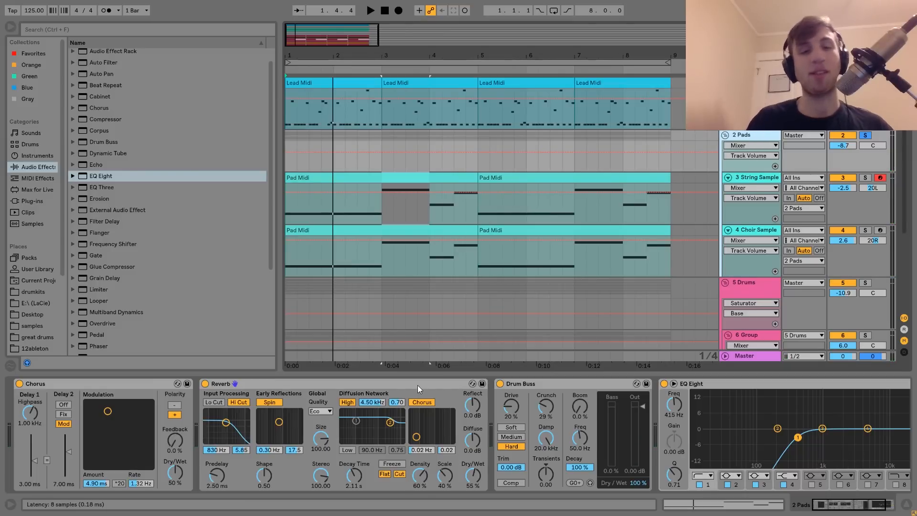
Compare the pads with the group's Chorus bypassed and re-enabled during playback.
click(20, 385)
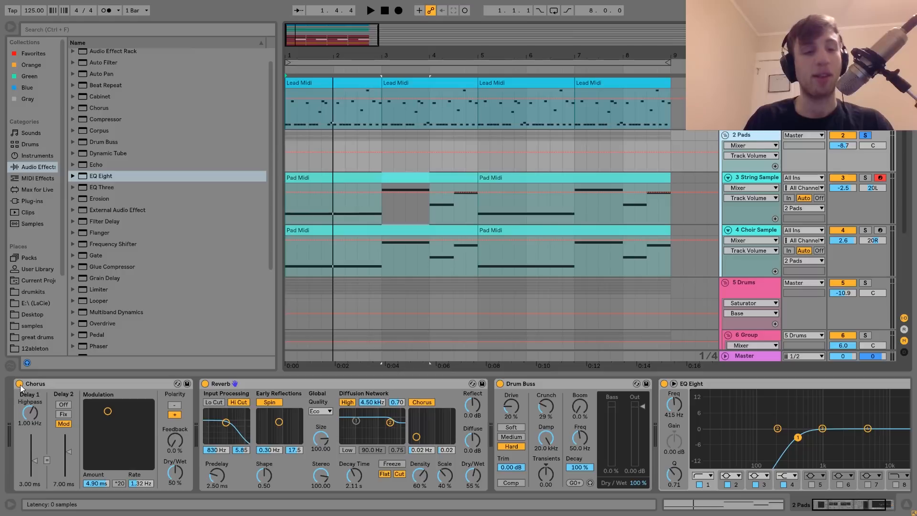
key(space)
click(20, 384)
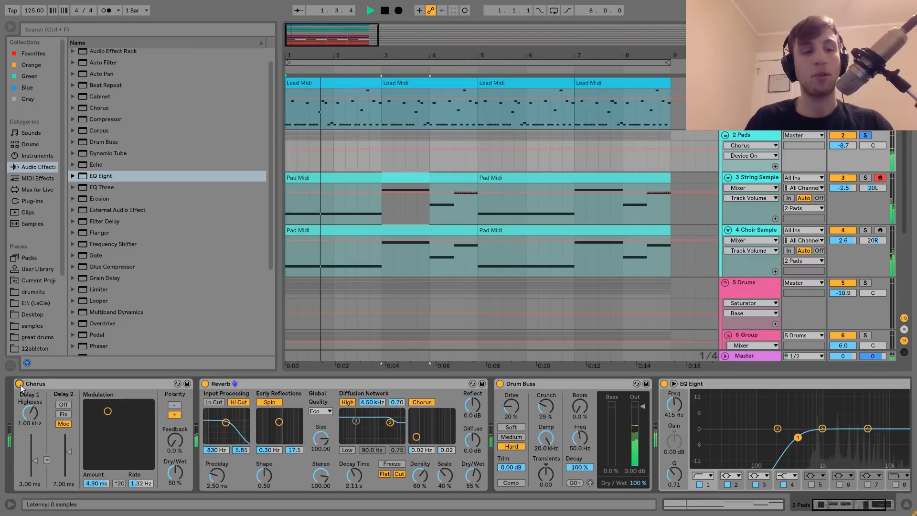
key(space)
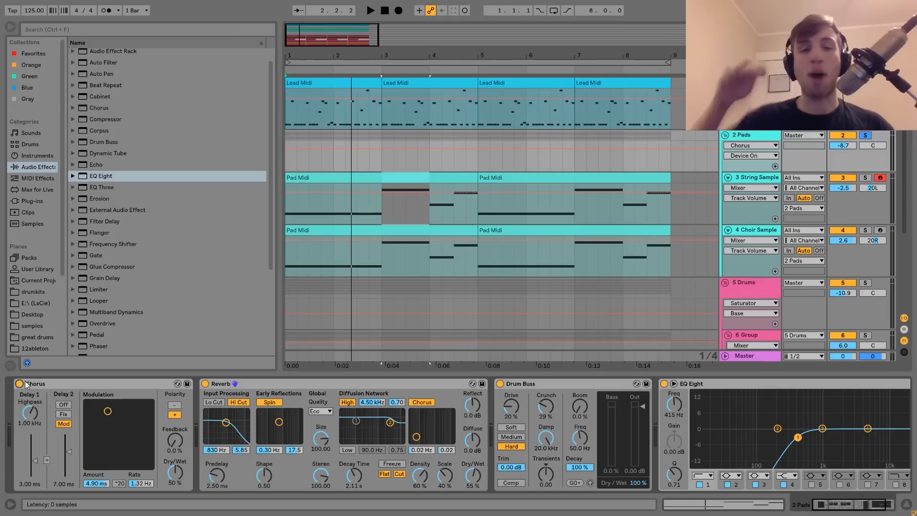
key(space)
key(space)
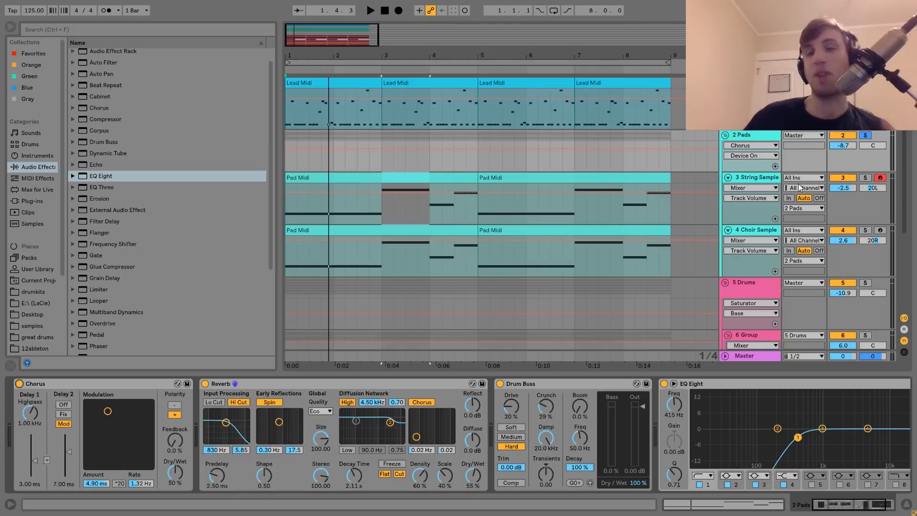
Play the pads, unsolo the group to hear them in the full mix, and solo the group again.
key(space)
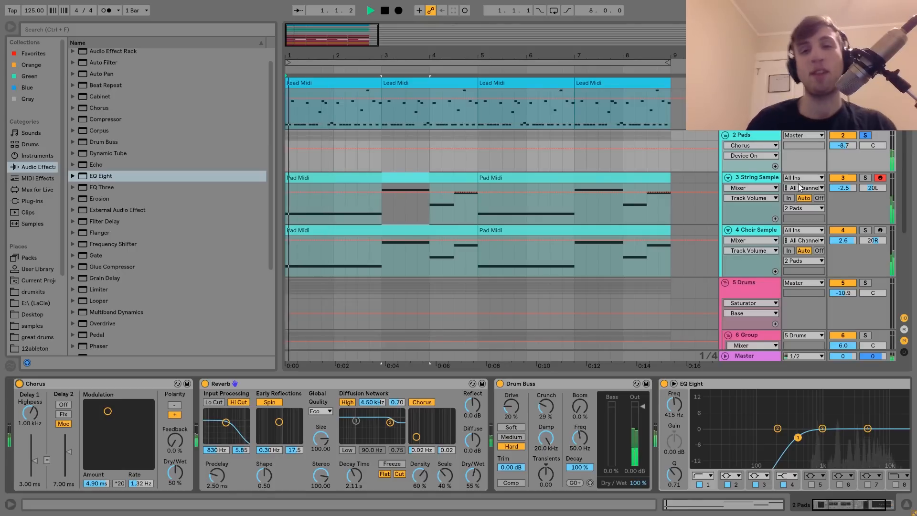
click(861, 136)
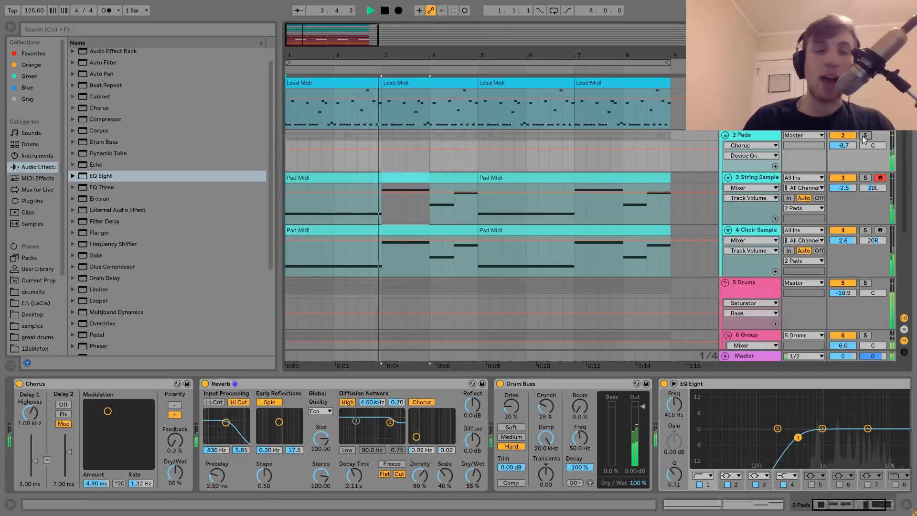
click(865, 134)
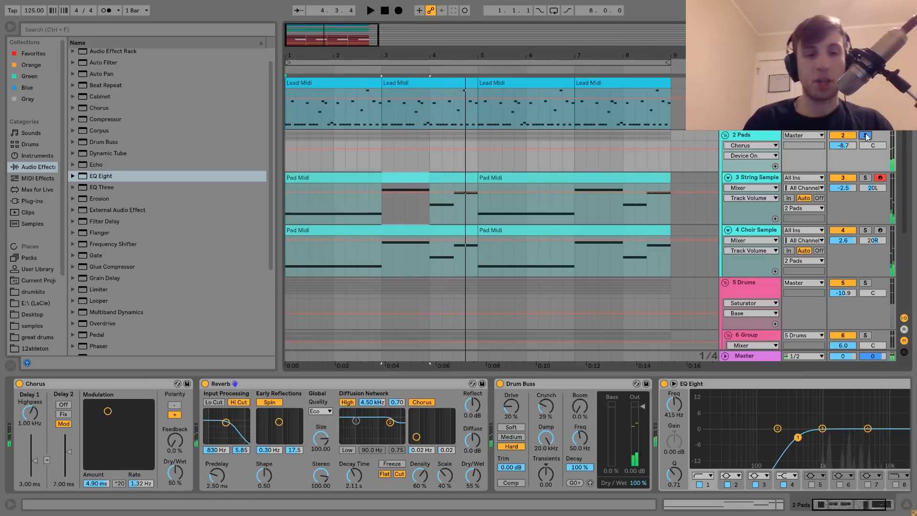
Compare the pads with the group's Reverb bypassed and re-enabled during playback.
scroll(485, 422, right, 2)
click(181, 383)
key(space)
click(181, 384)
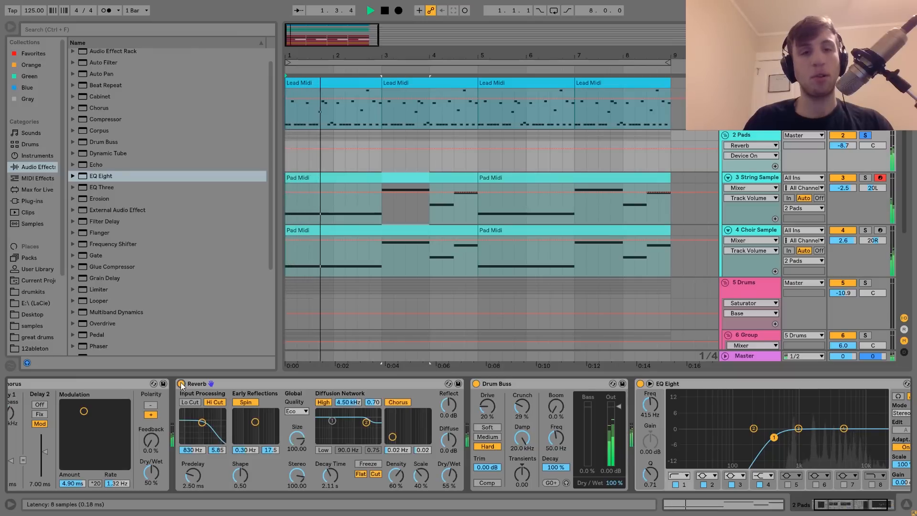
key(space)
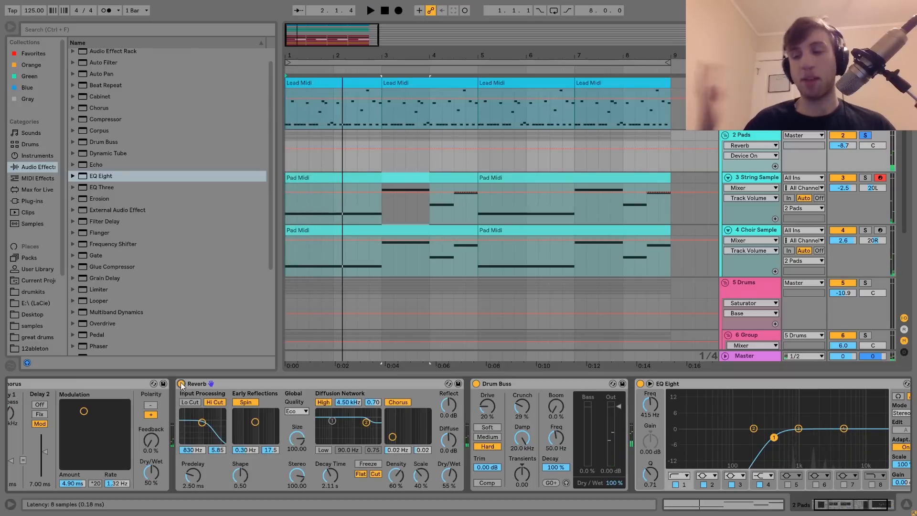
Compare the pads with Drum Buss bypassed and re-enabled, and select the EQ Eight that ends the Pads chain.
scroll(181, 385, down, 2)
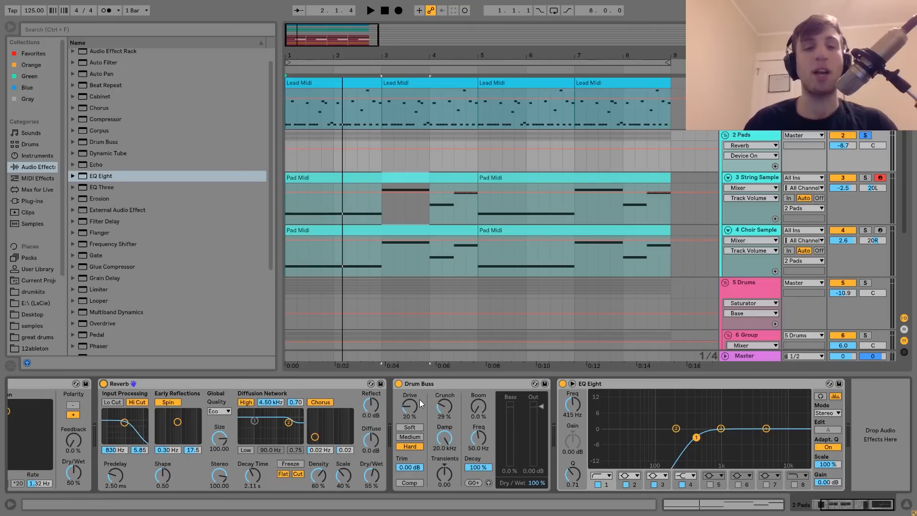
key(space)
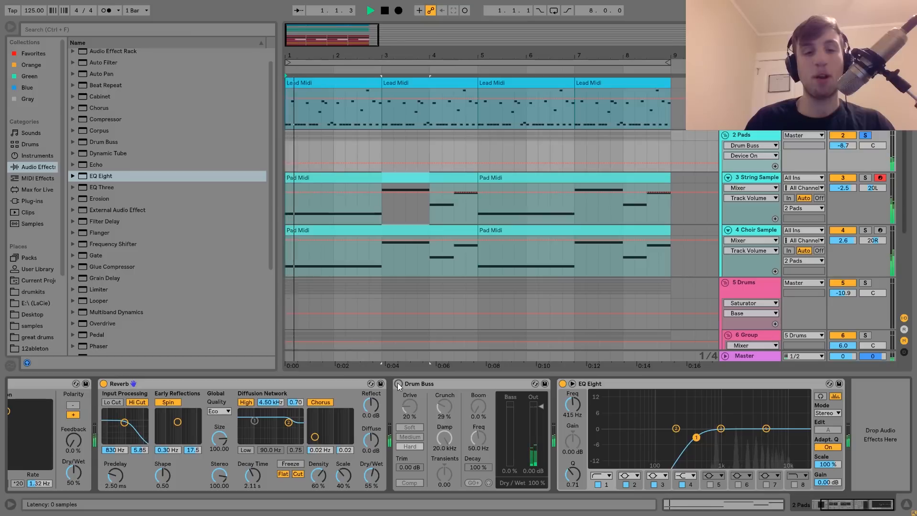
key(space)
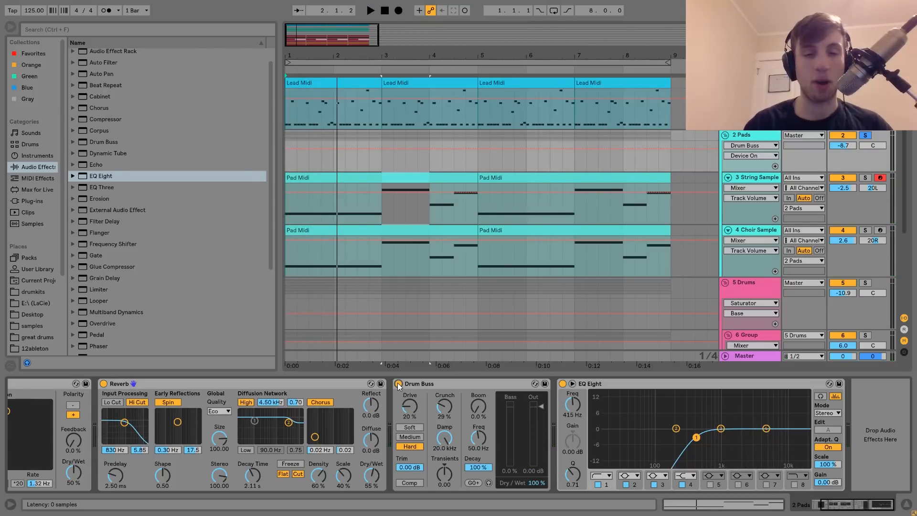
click(630, 385)
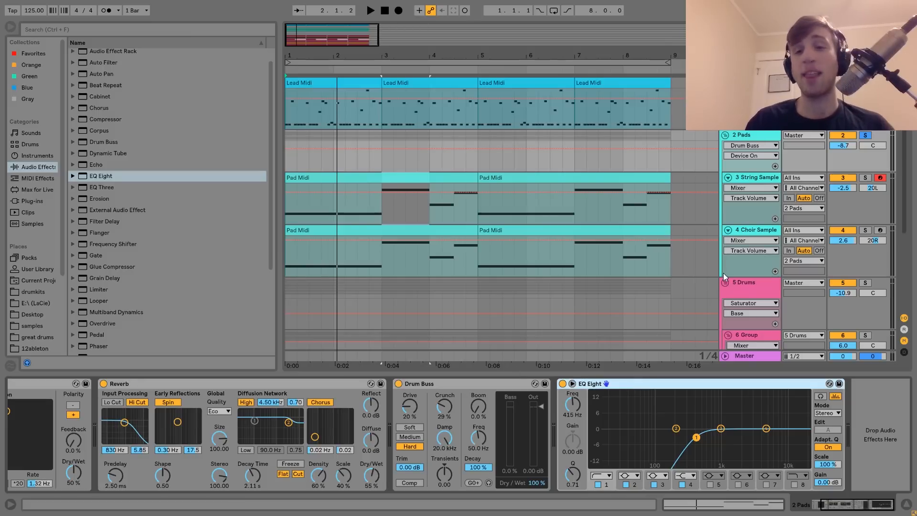
Unfold the Kick track inside the Drums group and show its devices.
scroll(723, 273, down, 1)
scroll(723, 273, down, 4)
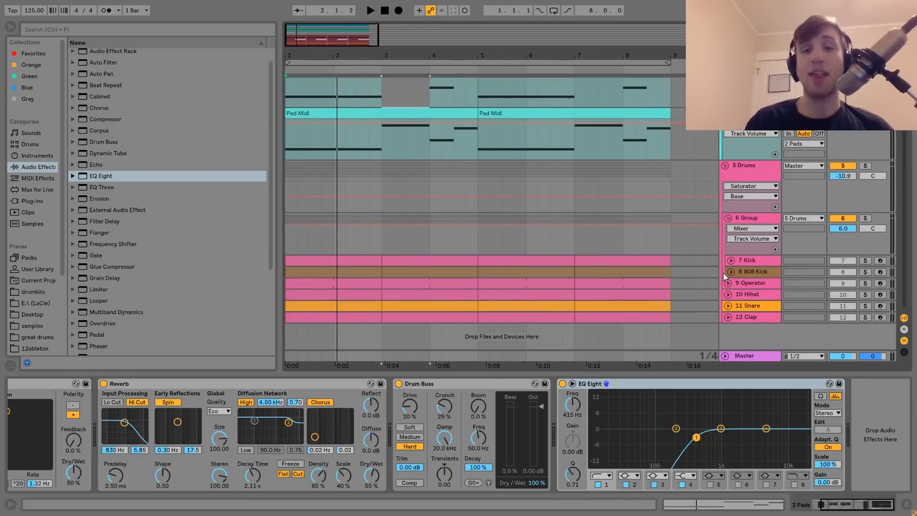
click(731, 262)
click(731, 261)
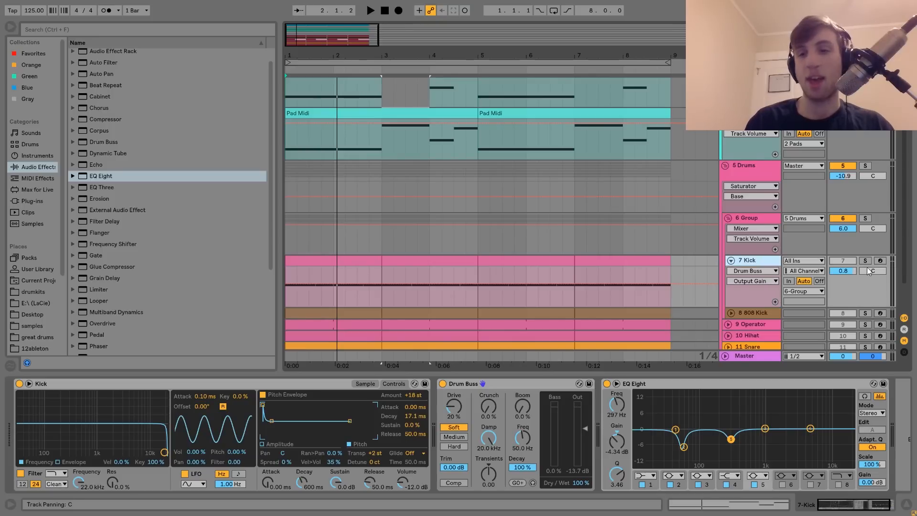
Solo the subgroup holding Kick and 808 Kick, show its effects chain and play it.
click(865, 261)
click(728, 229)
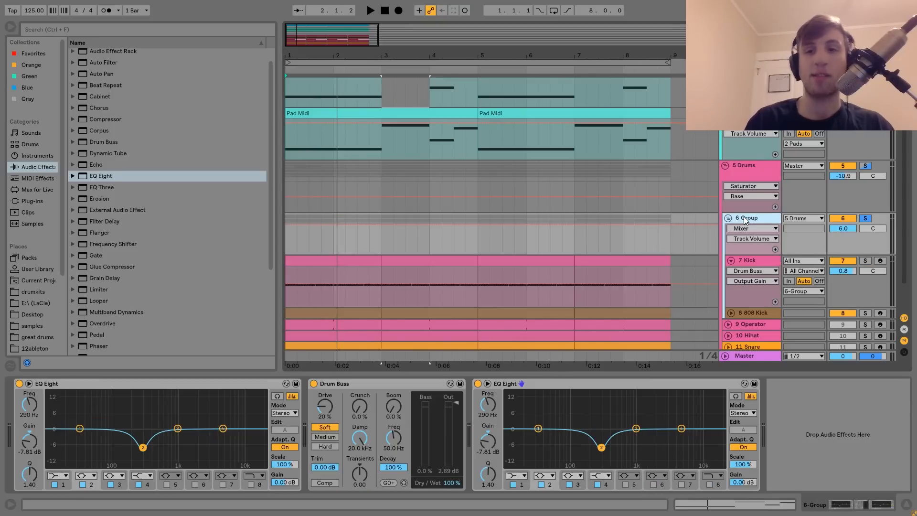
key(space)
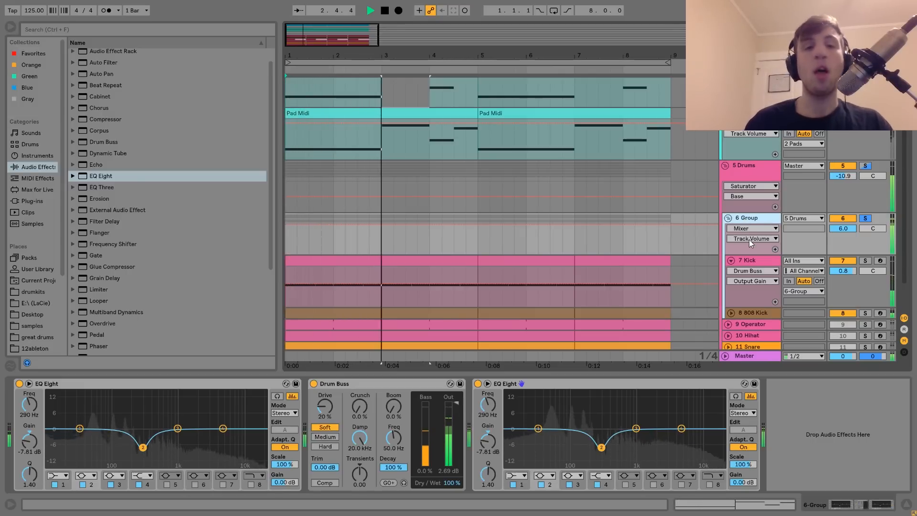
key(space)
scroll(748, 240, up, 3)
scroll(689, 207, down, 4)
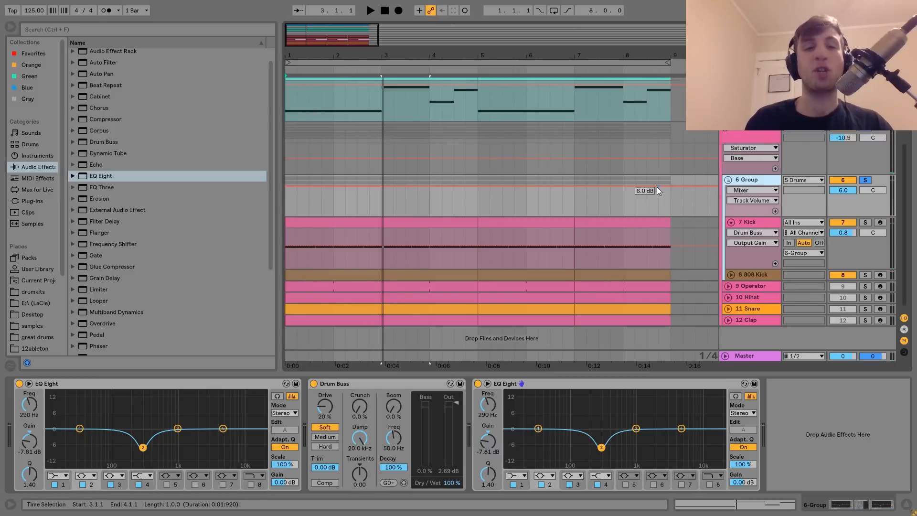
Play the soloed kick subgroup, and compare it with the Kick track soloed on its own while showing Kick's devices.
key(space)
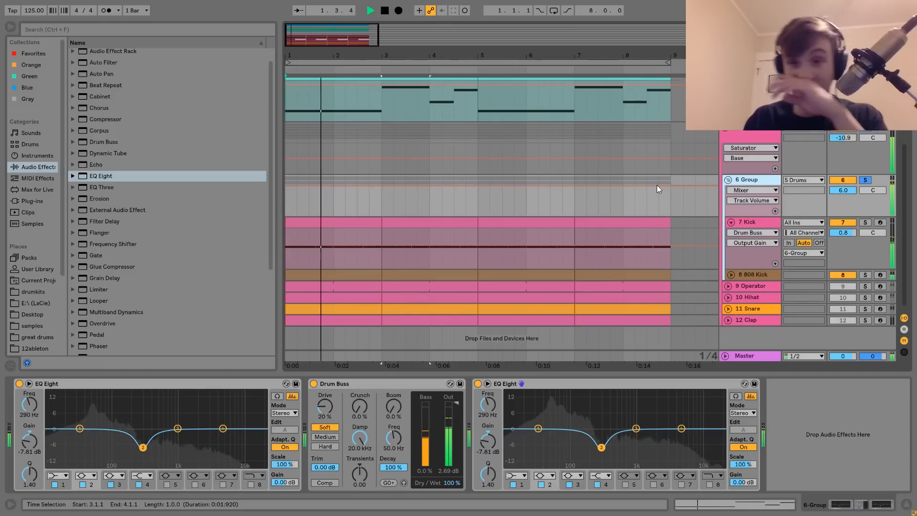
key(space)
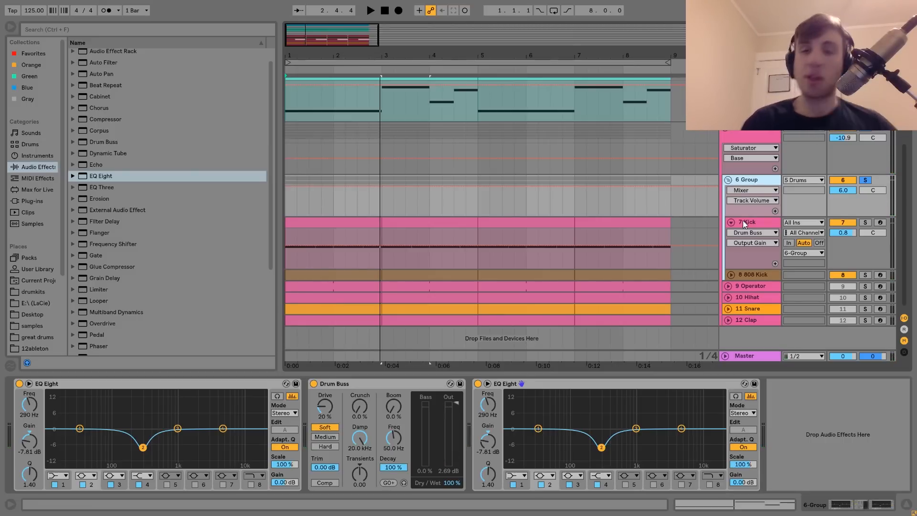
click(743, 222)
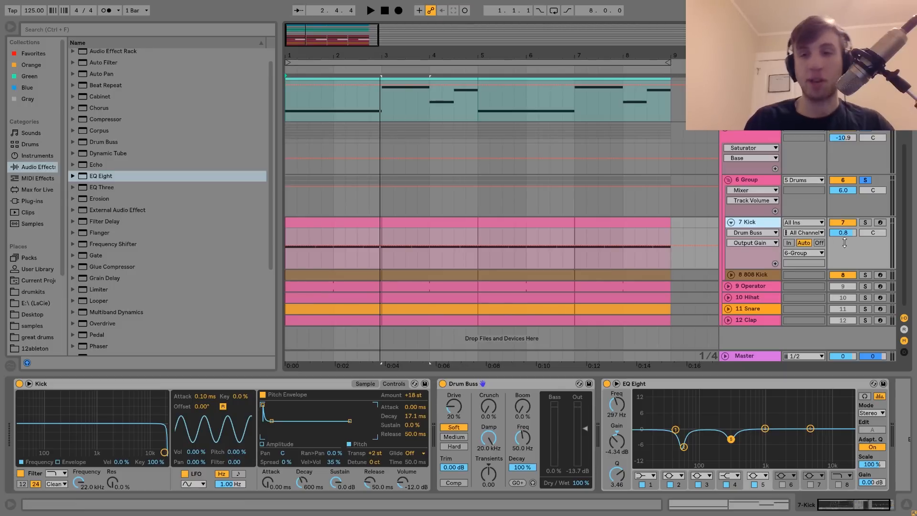
click(865, 222)
key(space)
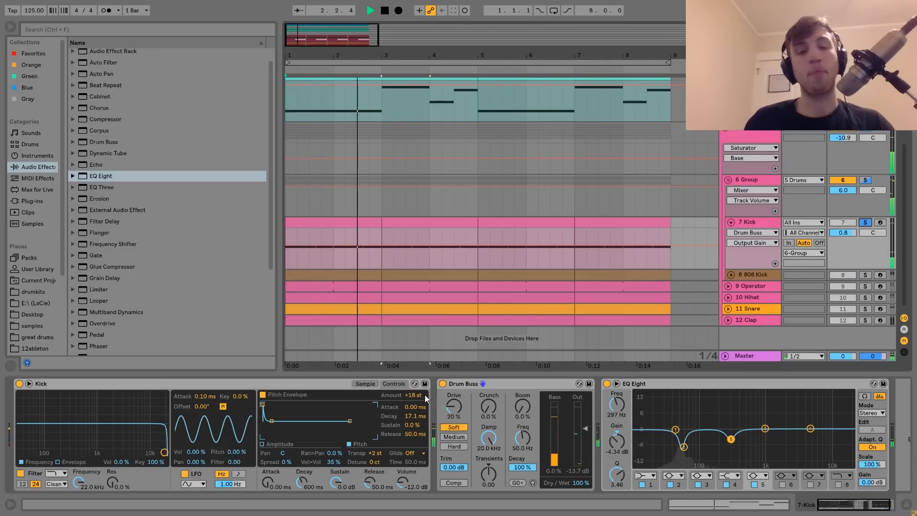
key(space)
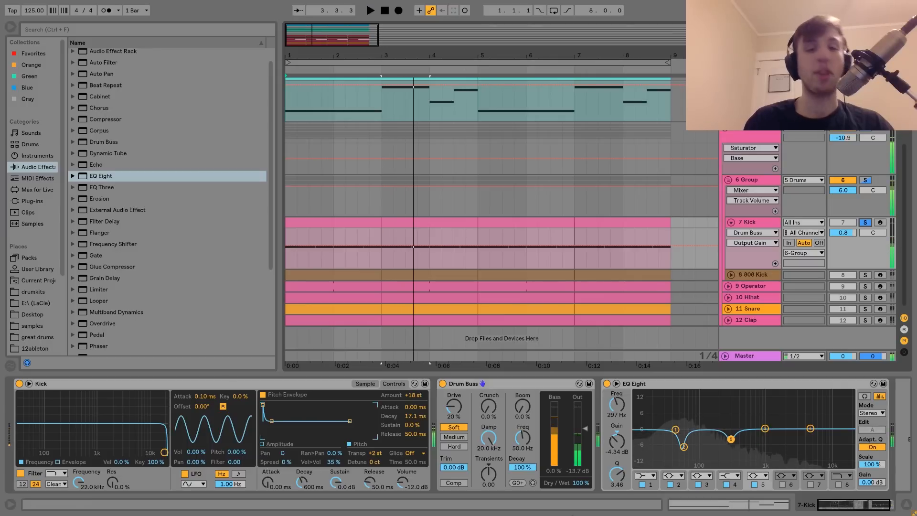
Show the sample waveform in Kick's Simpler, reveal its source file in the browser, and return to the Simpler controls.
click(364, 383)
right_click(355, 405)
click(375, 420)
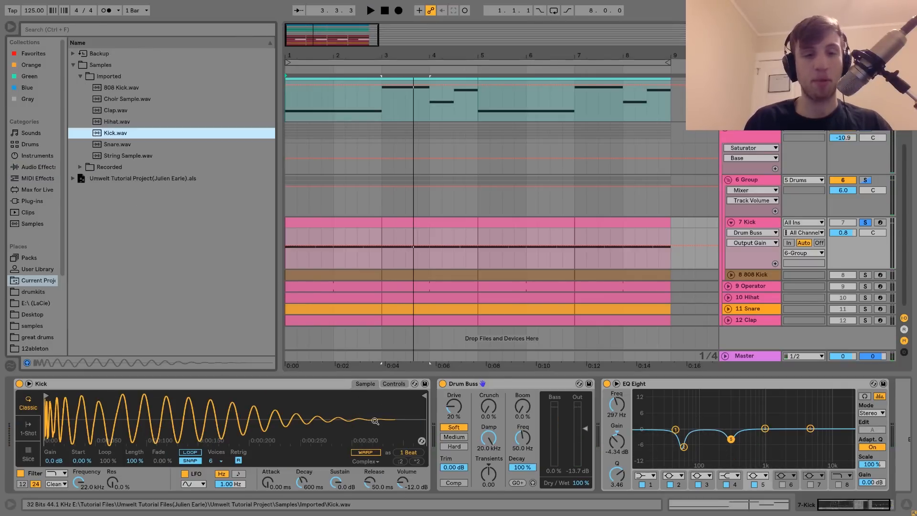
click(394, 384)
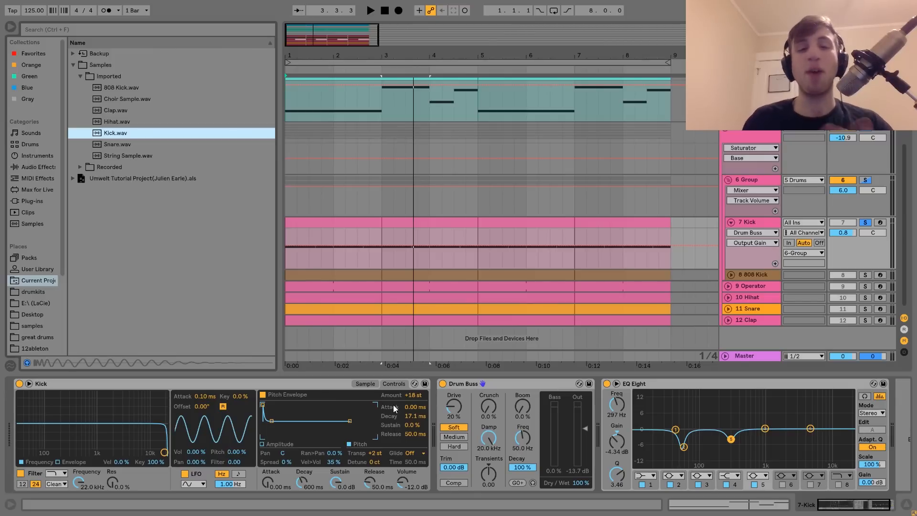
Compare the soloed kick with Simpler's Pitch Envelope on, disabled and re-enabled during playback.
key(space)
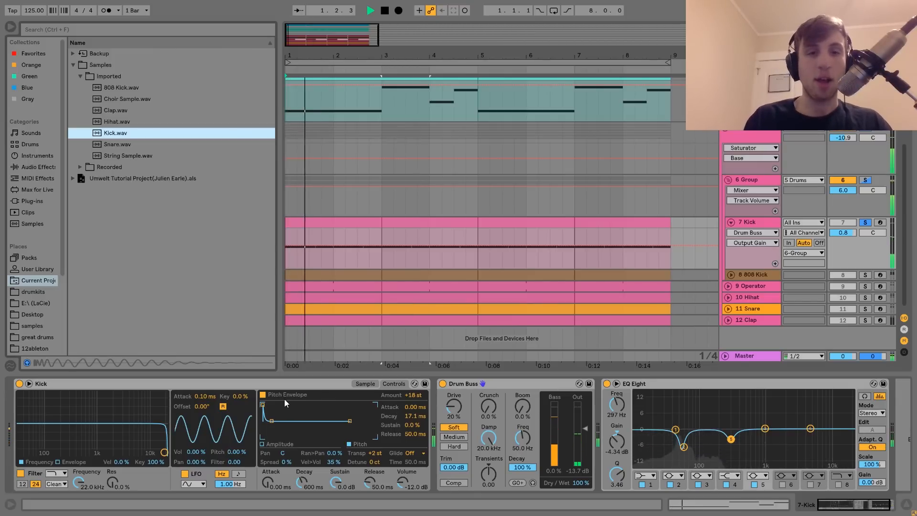
key(space)
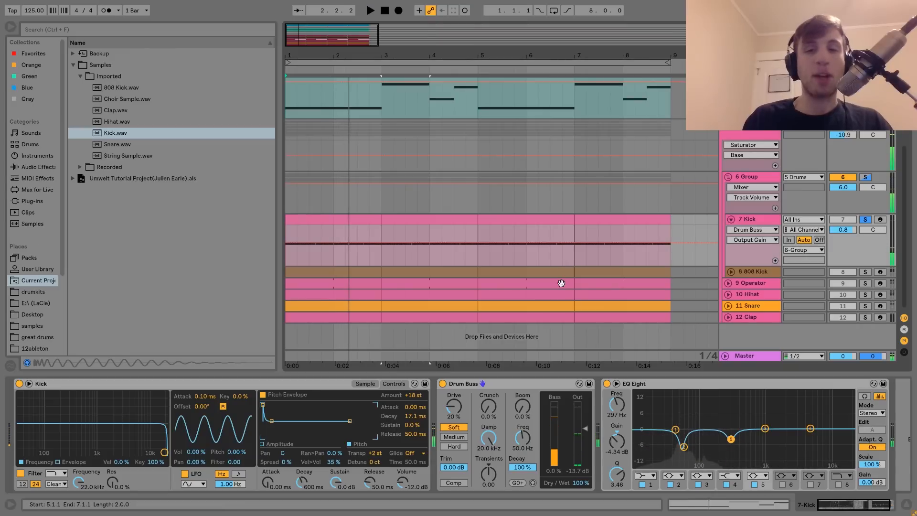
click(263, 396)
key(space)
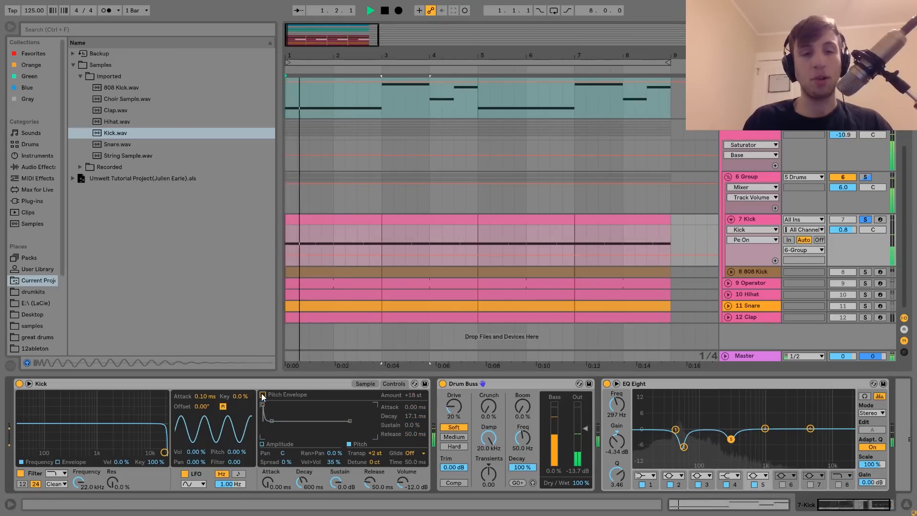
click(263, 396)
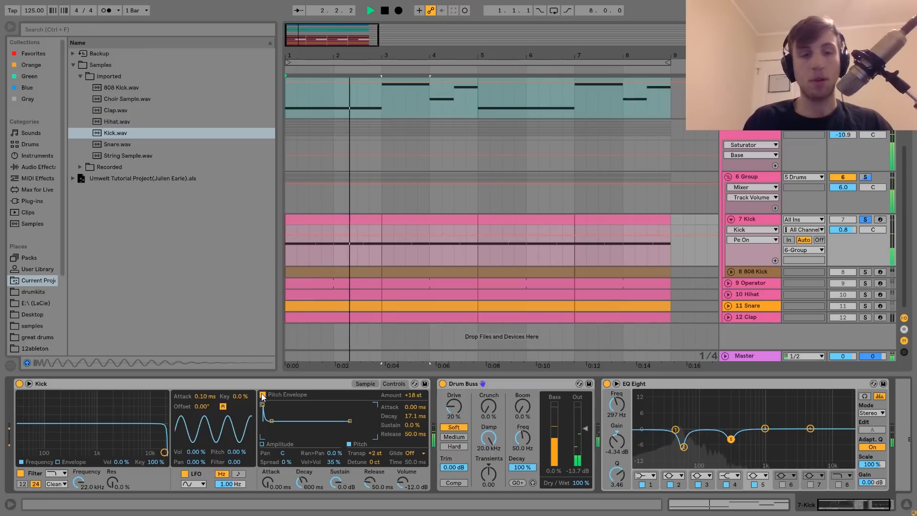
key(space)
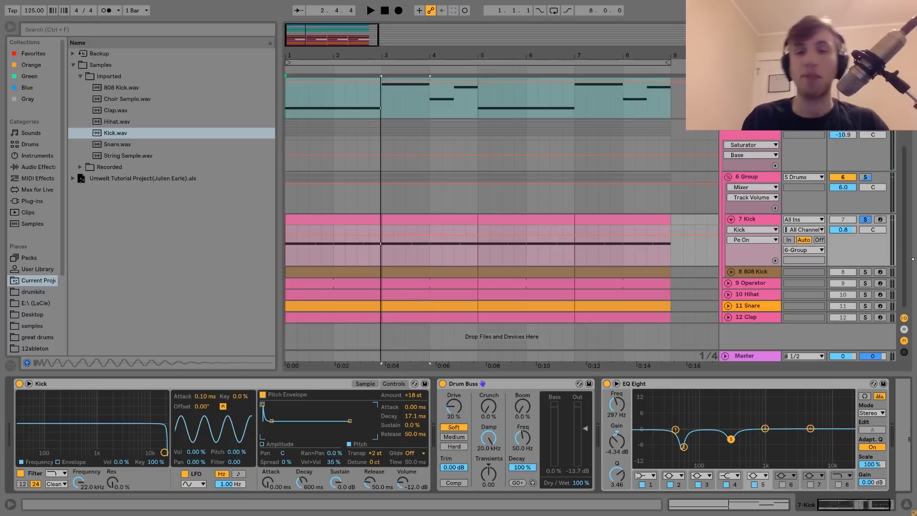
Switch Kick's solo off and back on, and play the kick briefly.
click(866, 220)
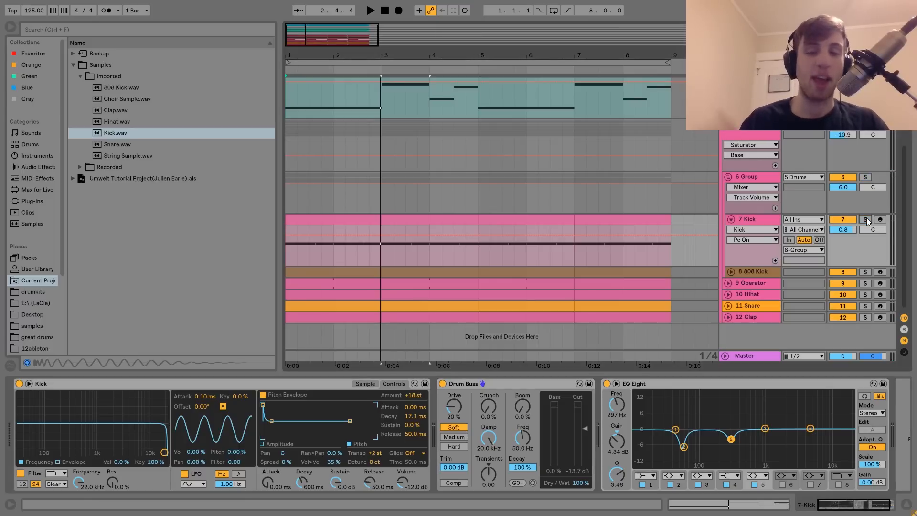
key(space)
key(space)
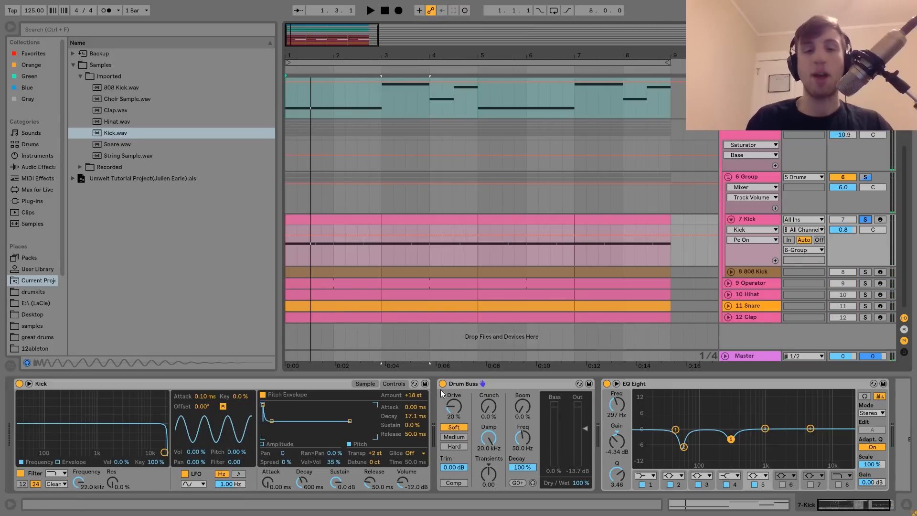
Compare the soloed kick with its Drum Buss bypassed and re-enabled during playback.
click(452, 384)
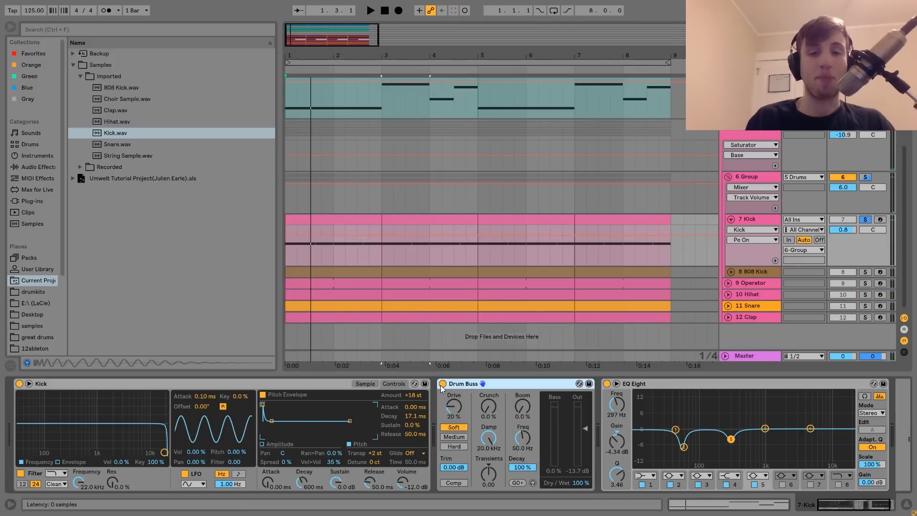
key(space)
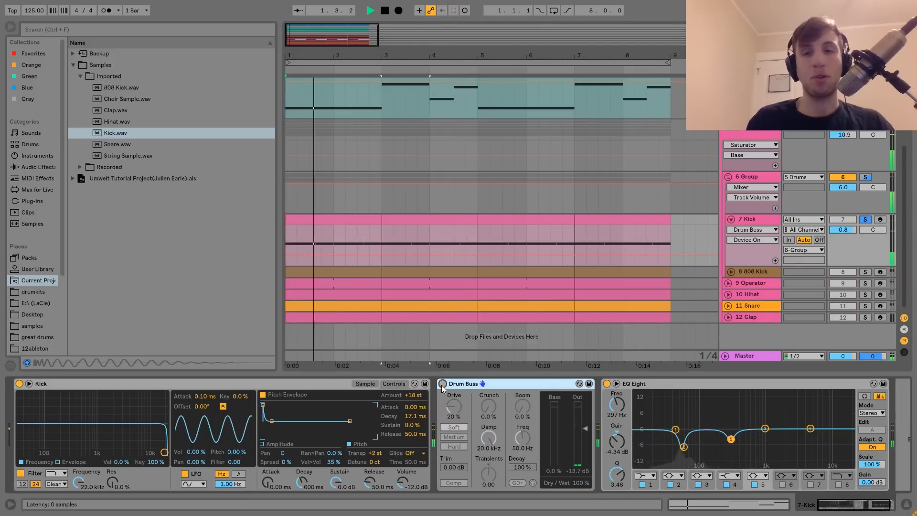
key(space)
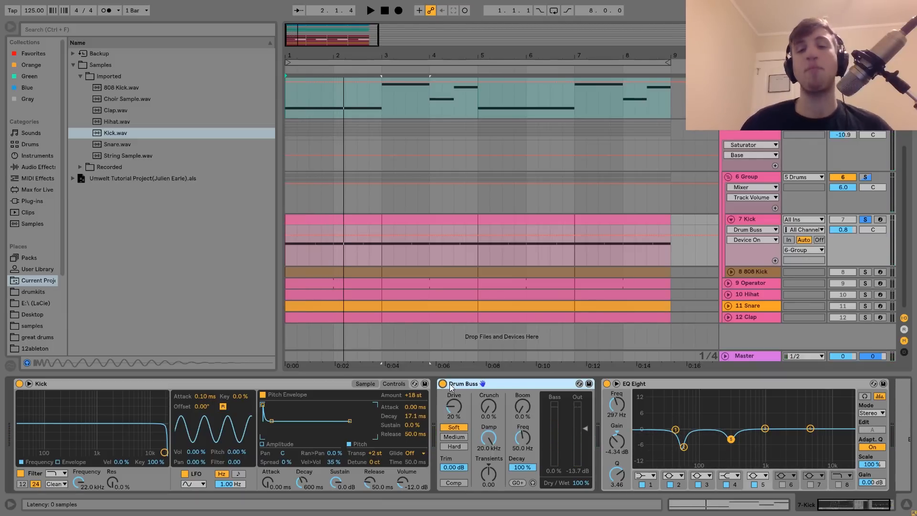
Play the kick through its EQ Eight, and compare it with band 2 disabled and re-enabled.
key(space)
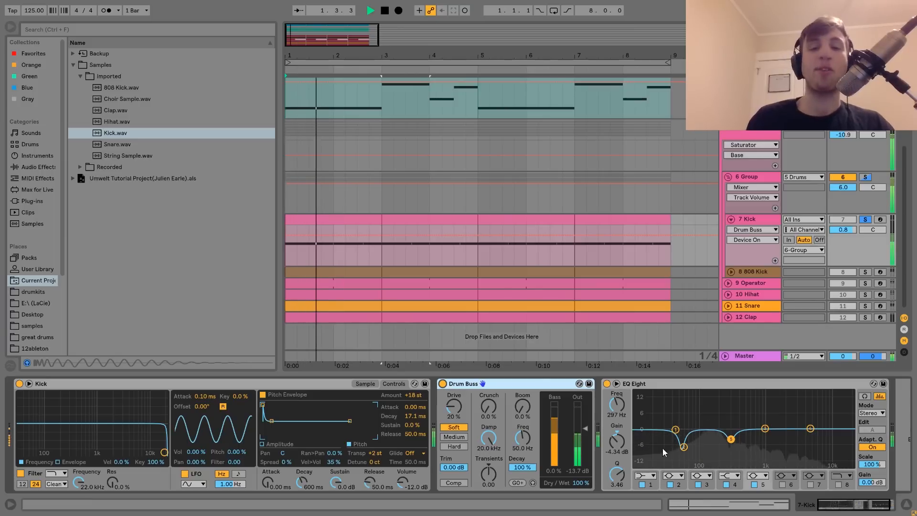
key(space)
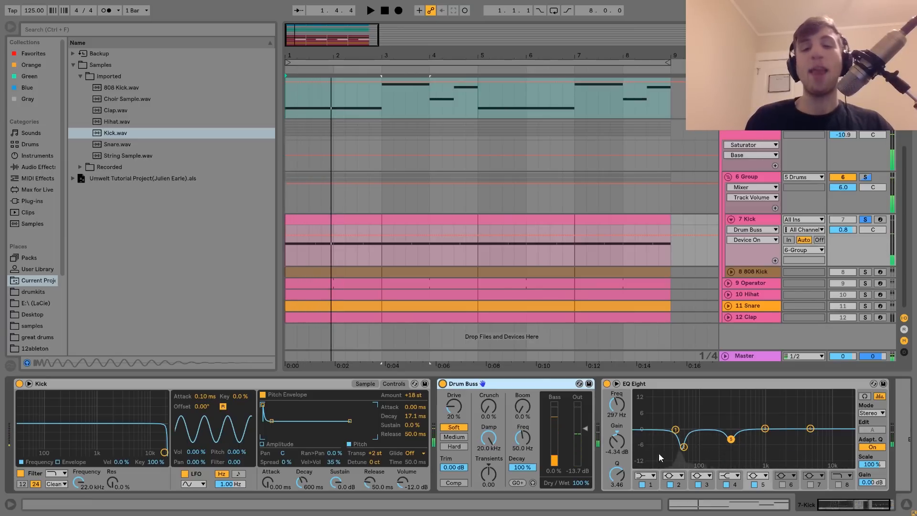
click(683, 448)
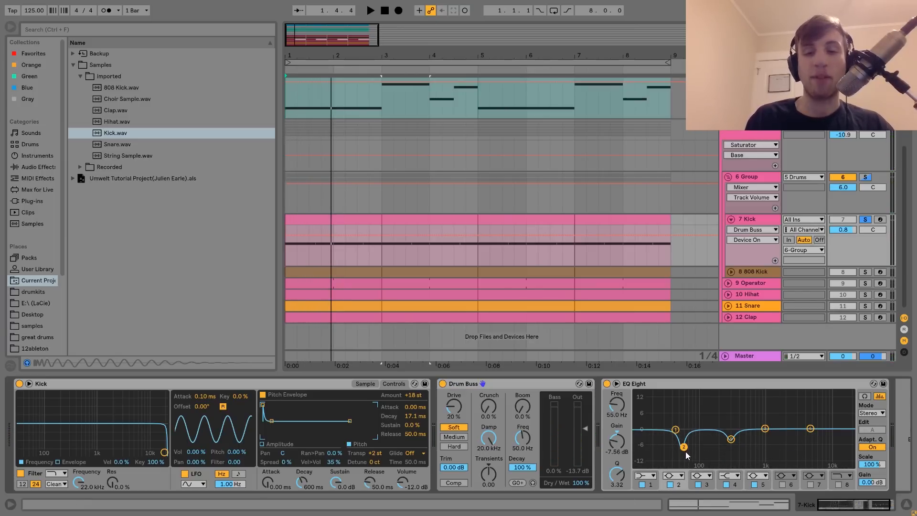
key(space)
click(671, 485)
click(671, 484)
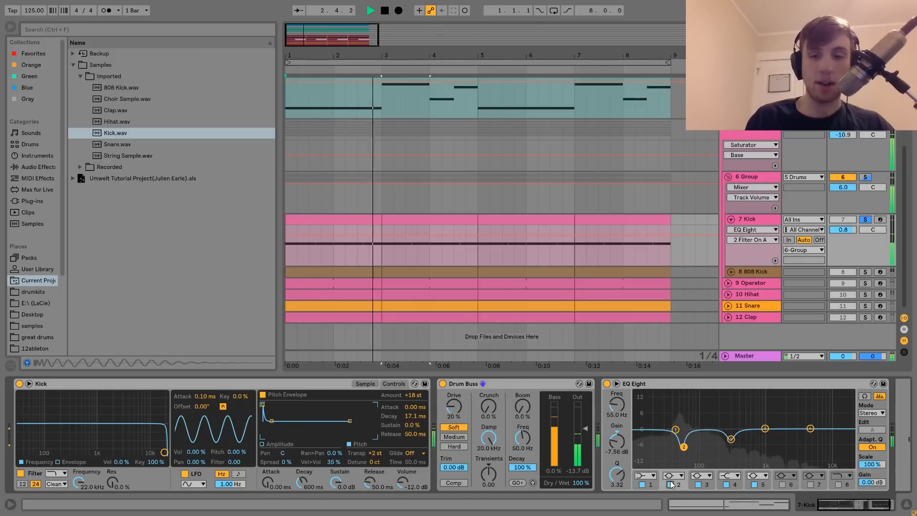
key(space)
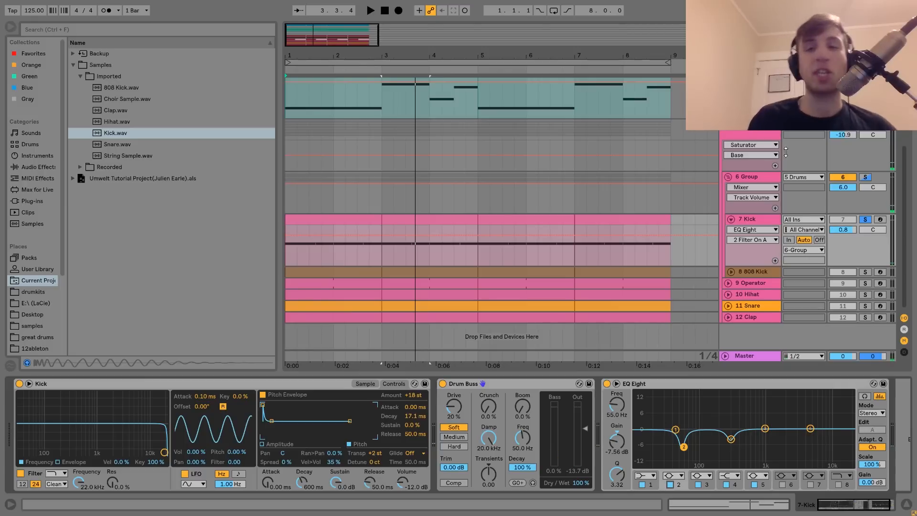
Show the effects chain of the subgroup holding Kick and 808 Kick, and return to Kick's devices.
click(762, 178)
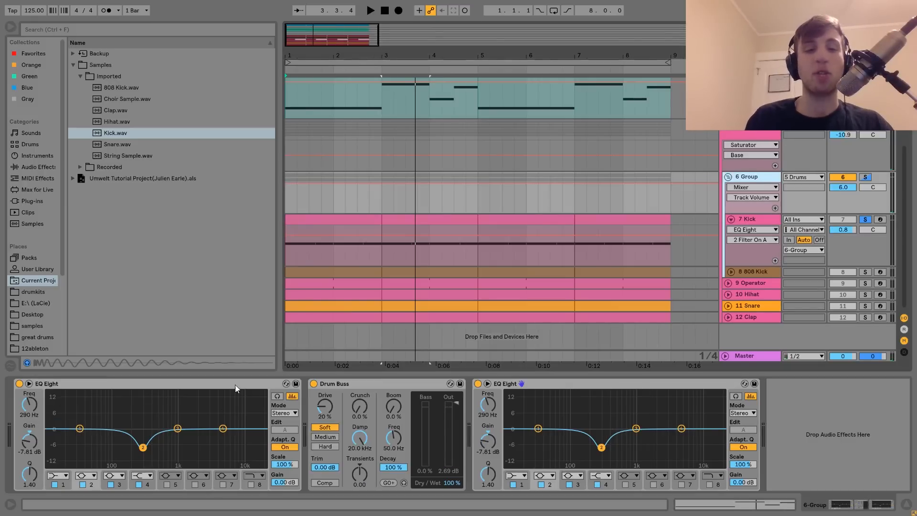
click(742, 138)
click(751, 224)
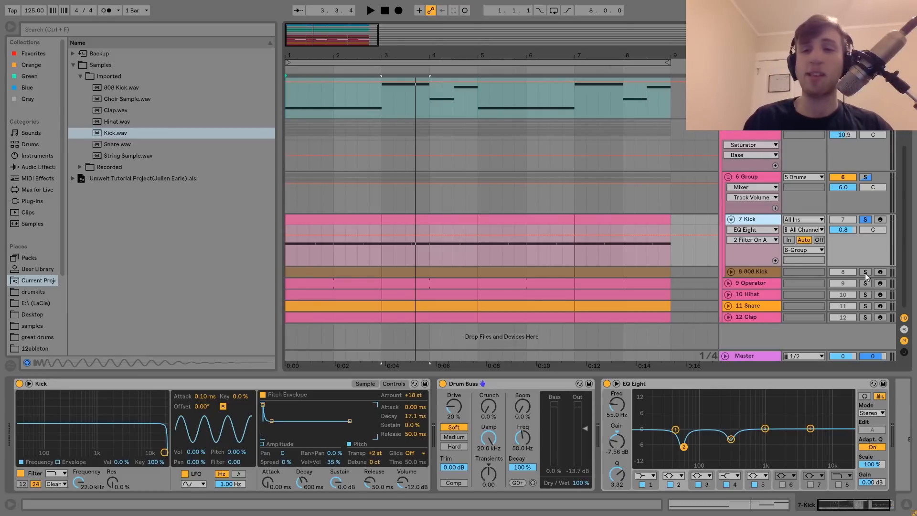
Solo 808 Kick, play it while viewing its device chain from the Simpler onward, and unfold its track.
click(764, 272)
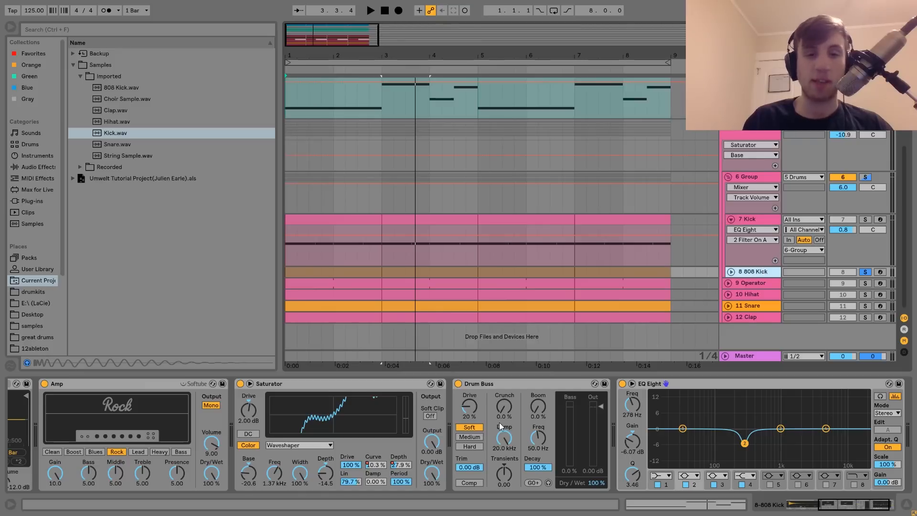
key(space)
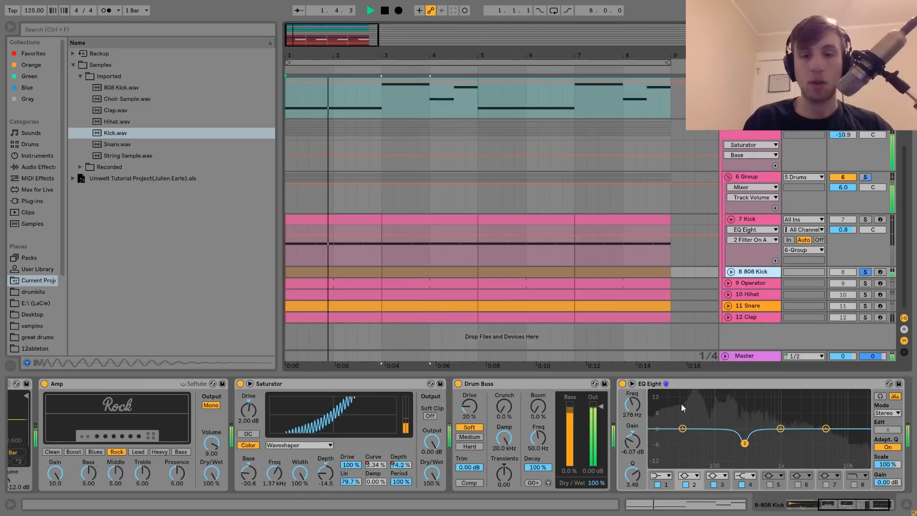
scroll(662, 436, left, 8)
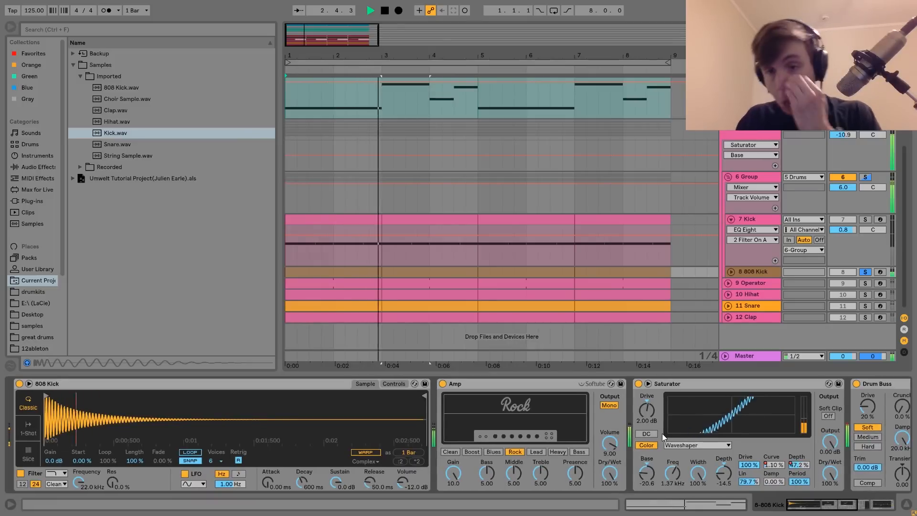
click(731, 271)
key(space)
Check the automation device choices on the 808 Kick track, and select 808 Kick.wav among the imported samples.
click(762, 242)
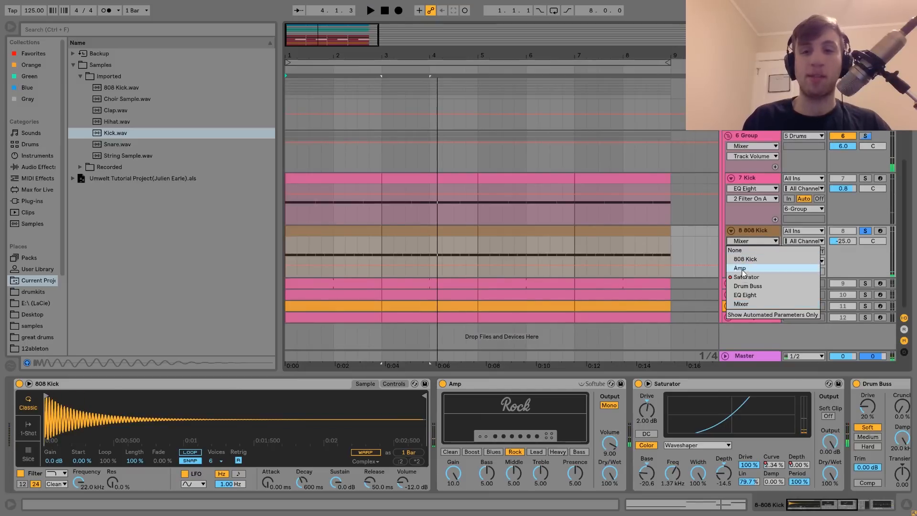
click(745, 233)
click(746, 234)
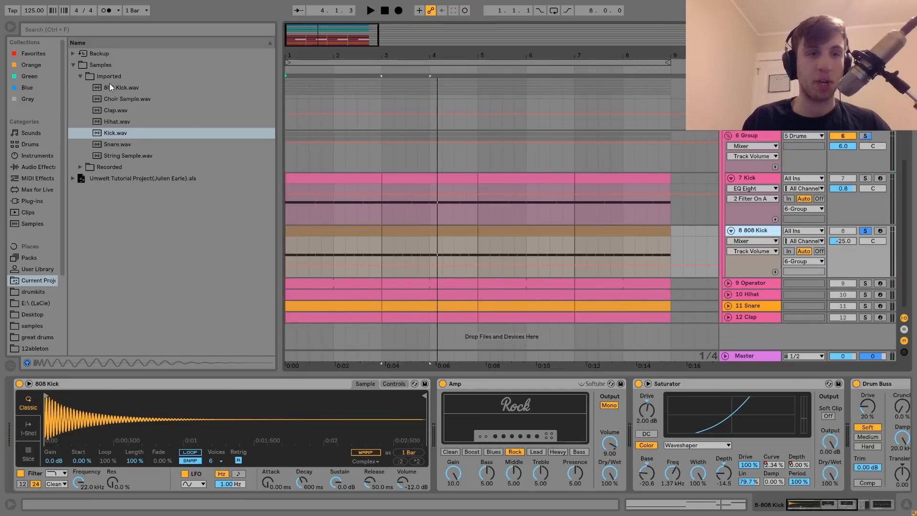
click(115, 89)
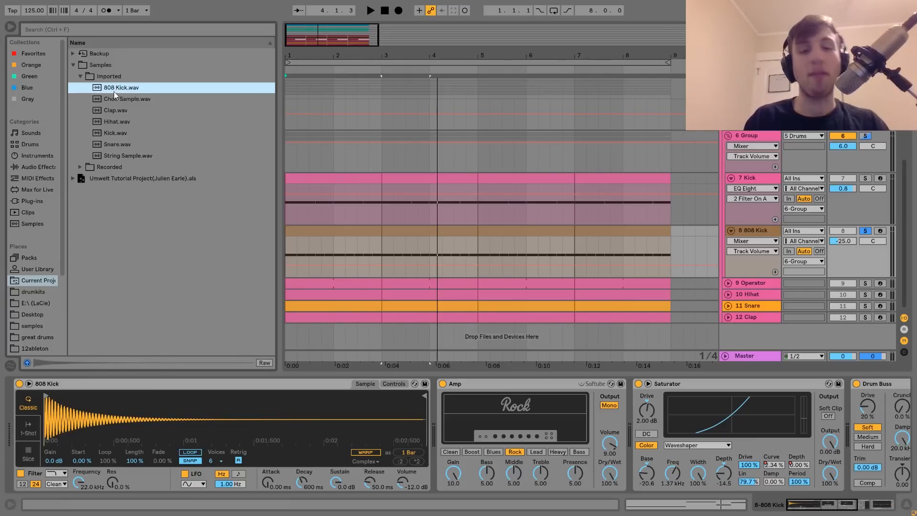
Bypass Saturator, Drum Buss and Amp in the 808 Kick chain.
scroll(505, 438, right, 10)
scroll(505, 439, left, 4)
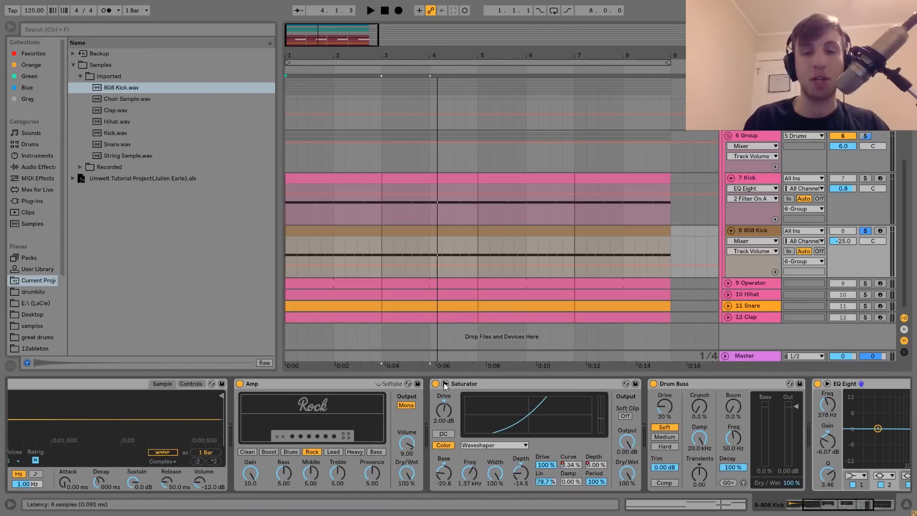
click(436, 385)
click(653, 384)
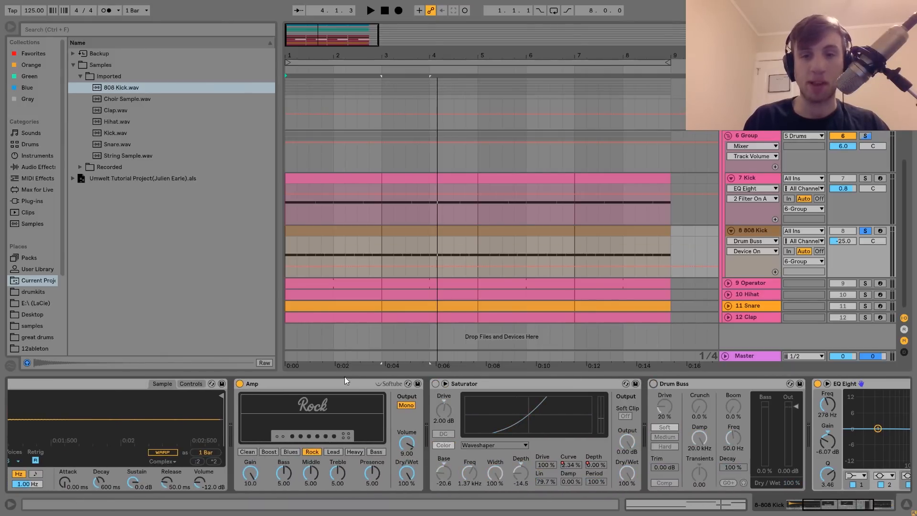
click(240, 384)
Play 808 Kick and re-enable only Amp to hear its effect, leaving Saturator and Drum Buss bypassed.
key(space)
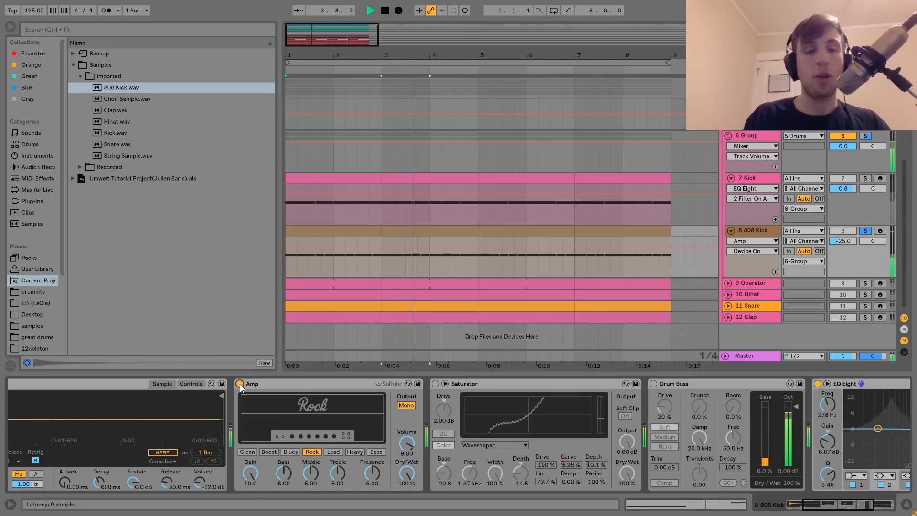
key(space)
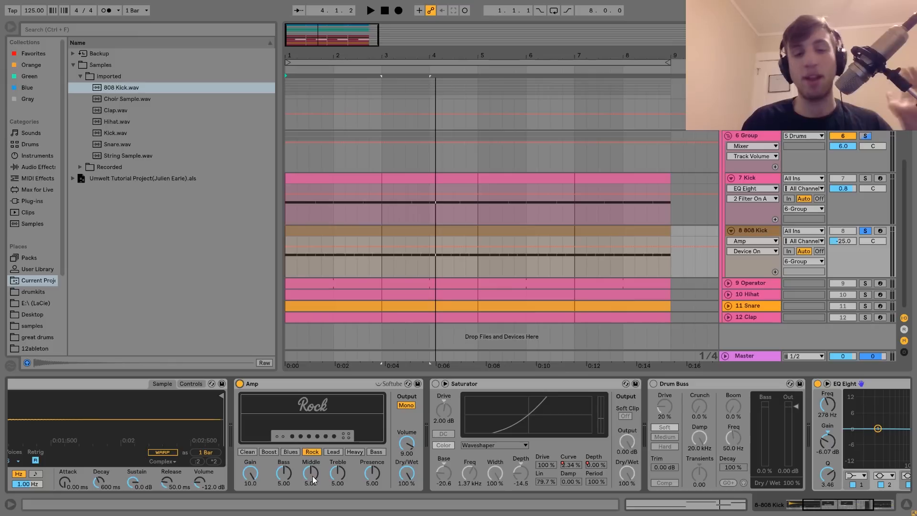
key(space)
key(space)
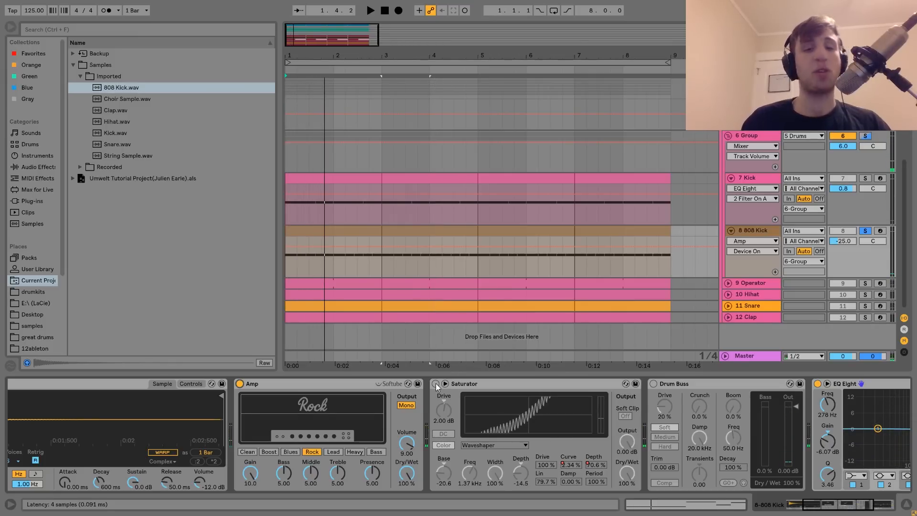
Re-enable Saturator in the 808 Kick chain and play the track to hear its effect.
click(436, 384)
key(space)
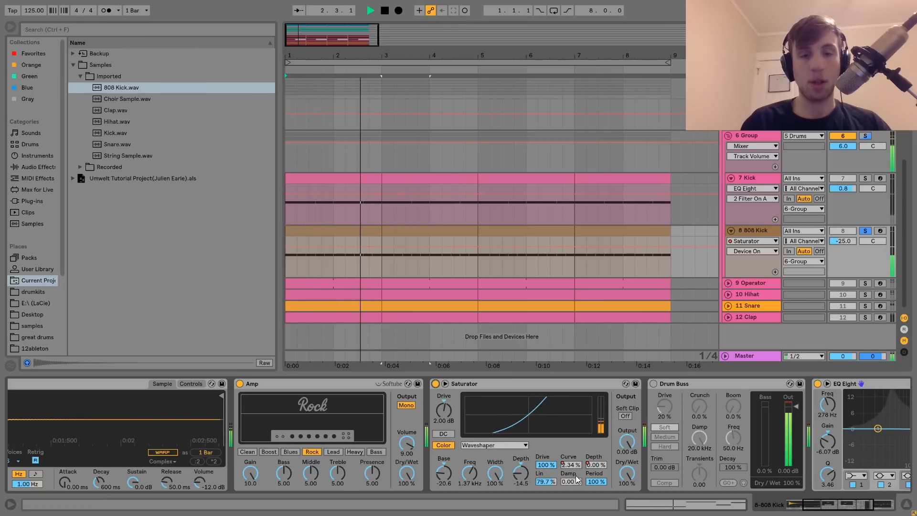
key(space)
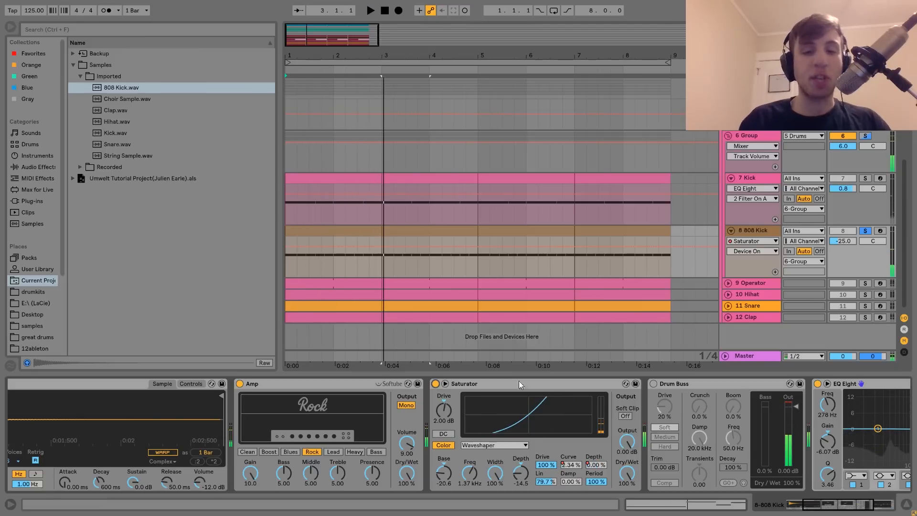
Show Saturator's WS Curve automation in a new lane beside WS Depth, and play the 808 Kick repeatedly from 1.2.1.
right_click(568, 472)
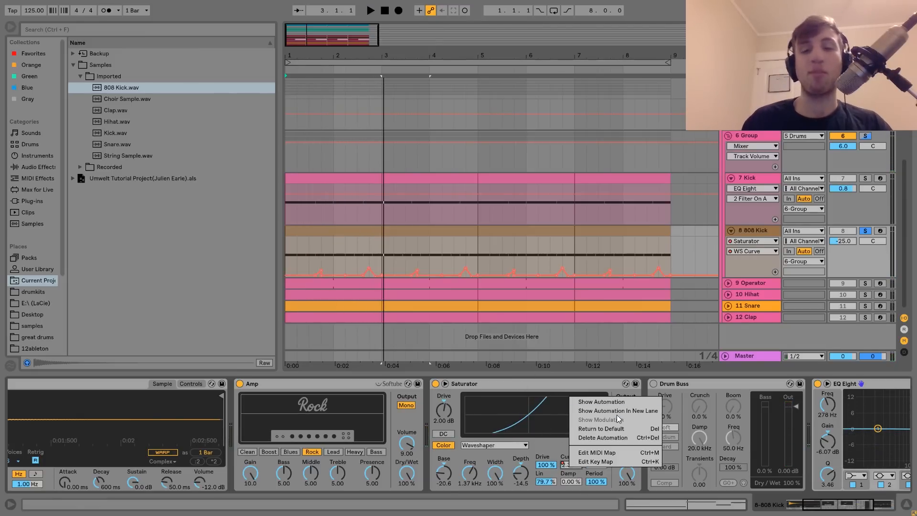
click(621, 414)
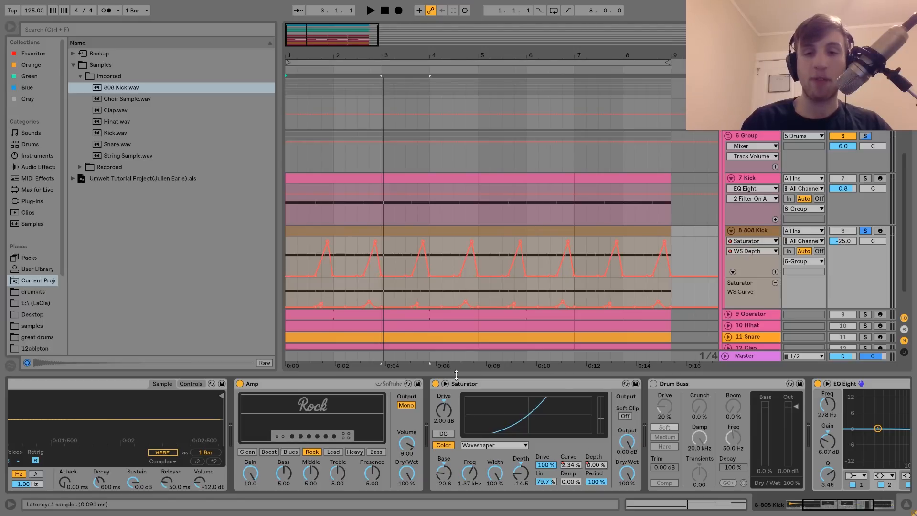
click(299, 255)
key(space)
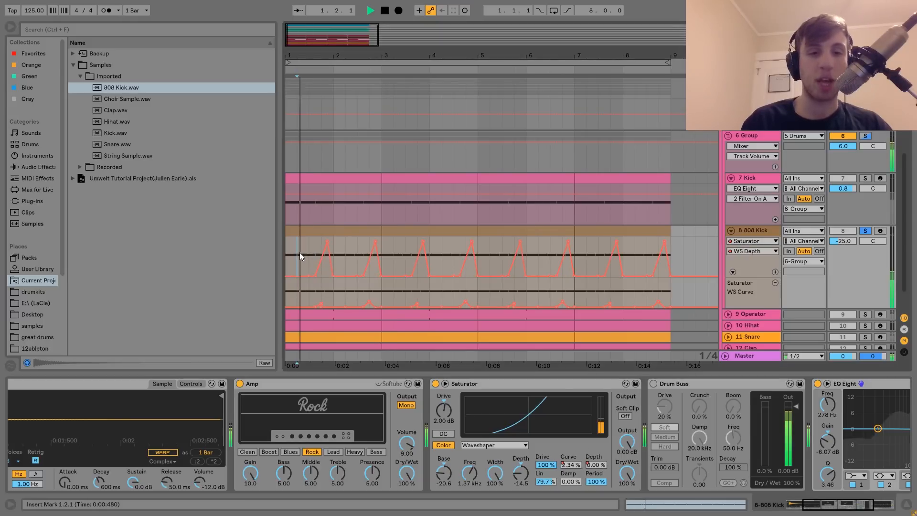
key(space)
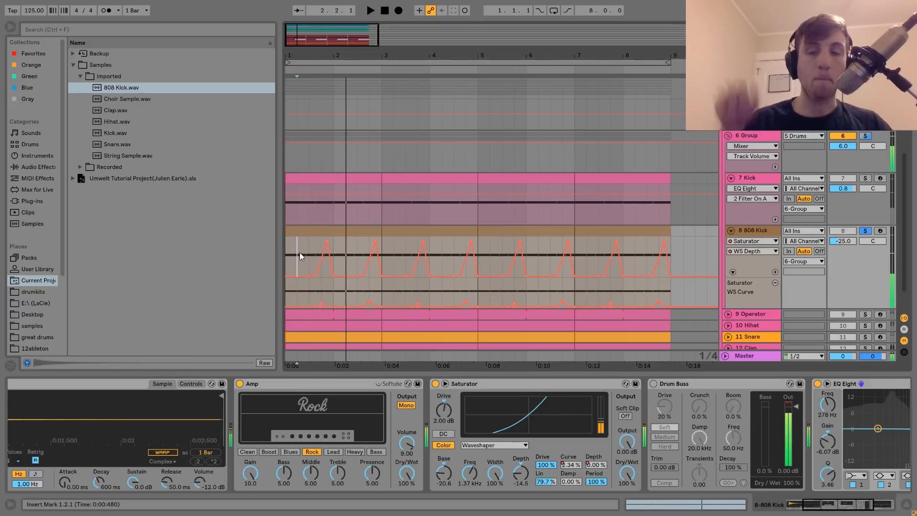
key(space)
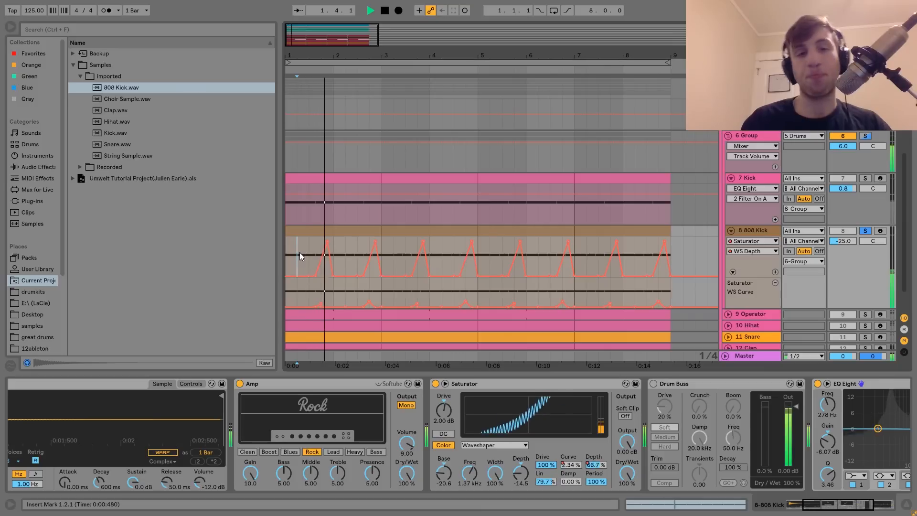
key(space)
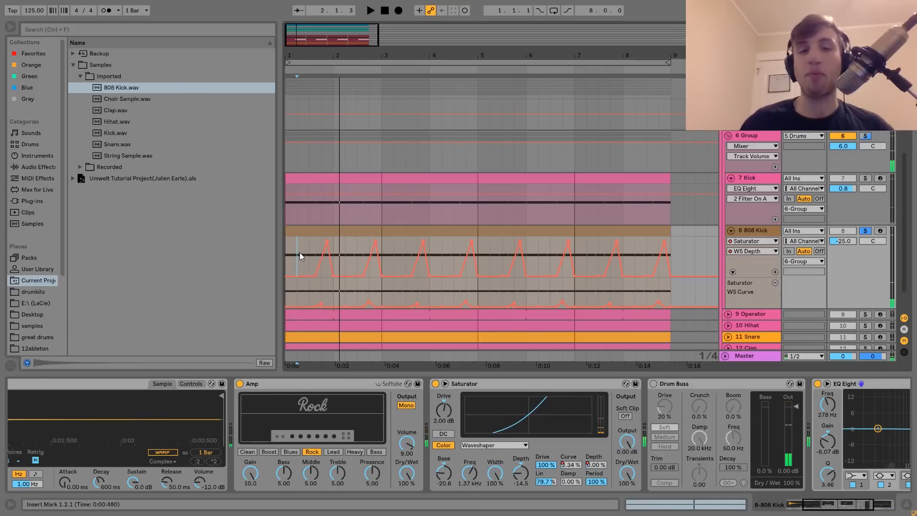
key(space)
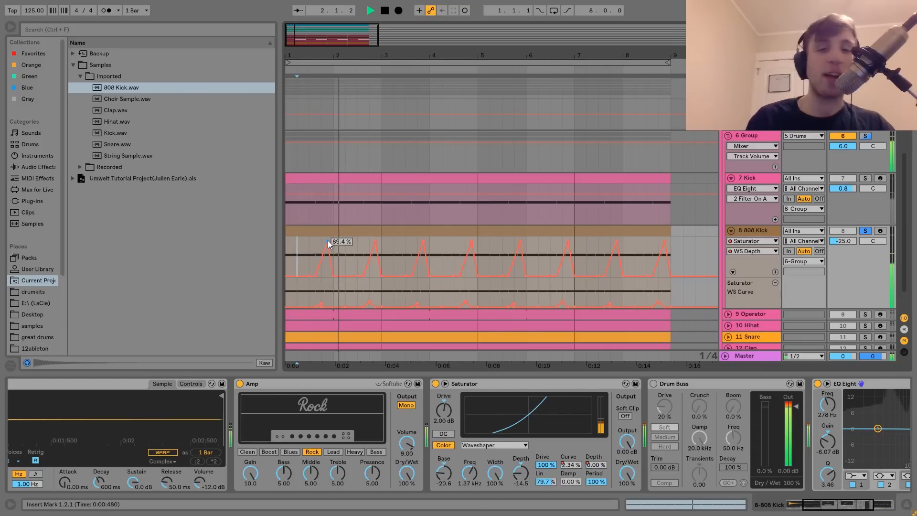
Select the first two bars of the 808 Kick, play them, and re-enable Drum Buss in its chain.
click(326, 231)
key(space)
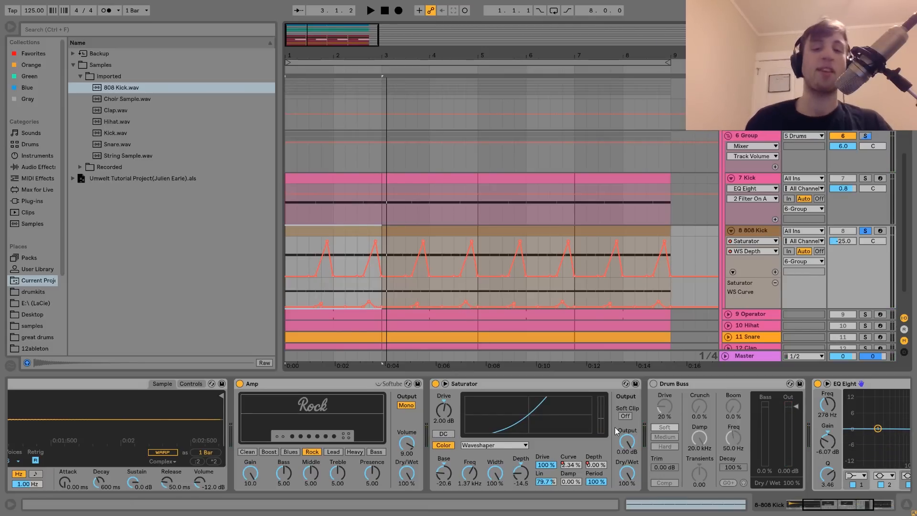
scroll(614, 424, down, 3)
key(space)
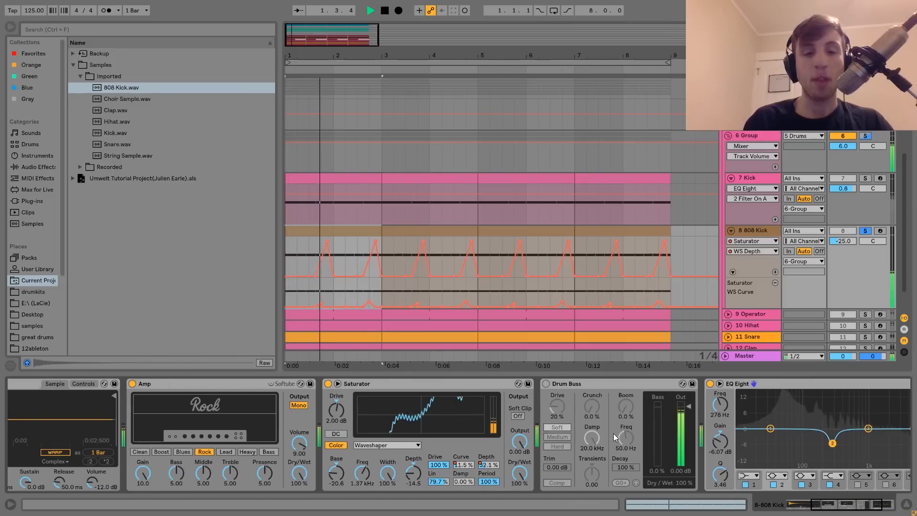
key(space)
click(546, 384)
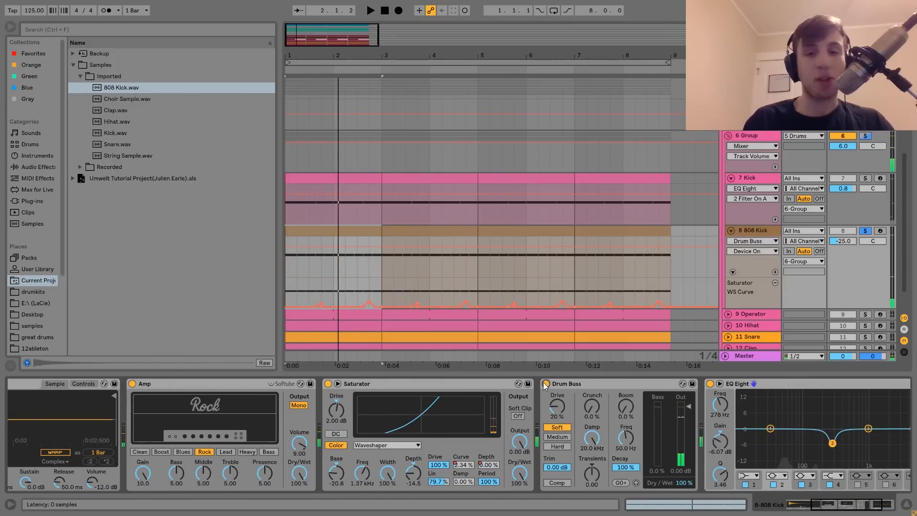
scroll(561, 389, down, 4)
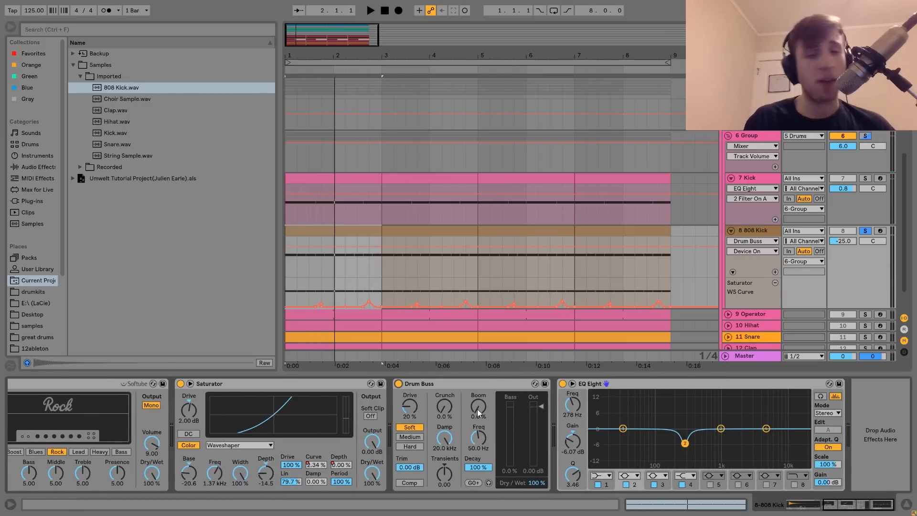
Play the 808 Kick while switching its EQ Eight off and back on to compare the sound.
click(645, 384)
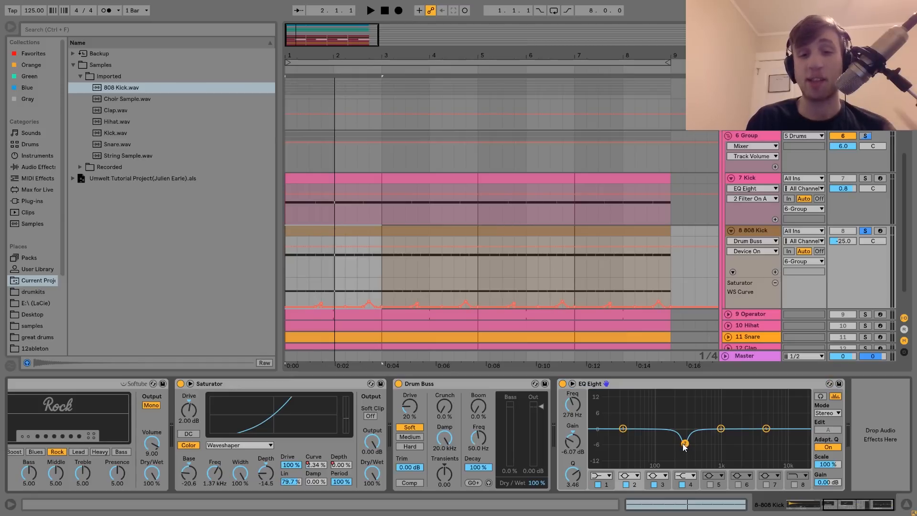
key(space)
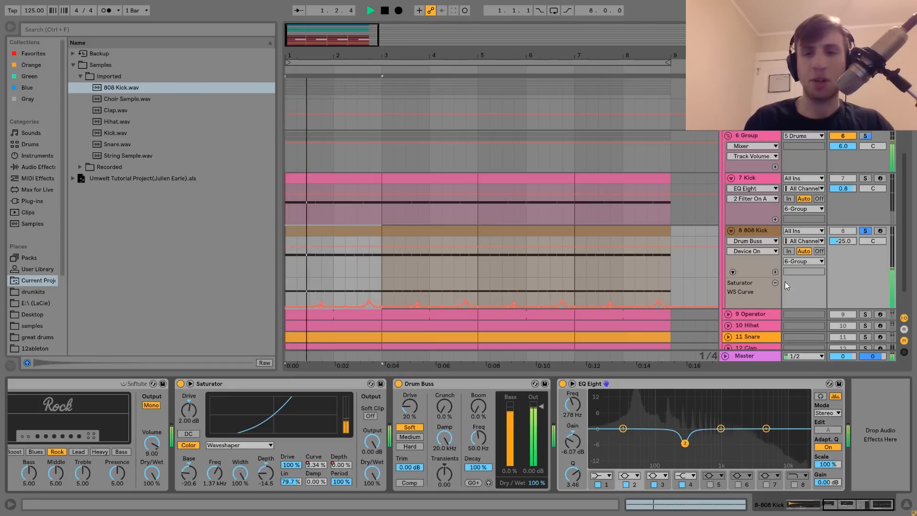
click(562, 383)
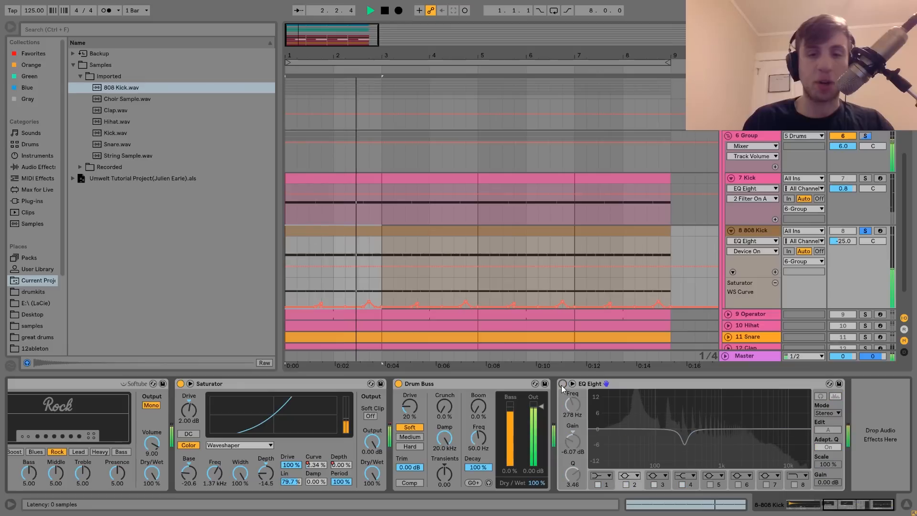
click(562, 383)
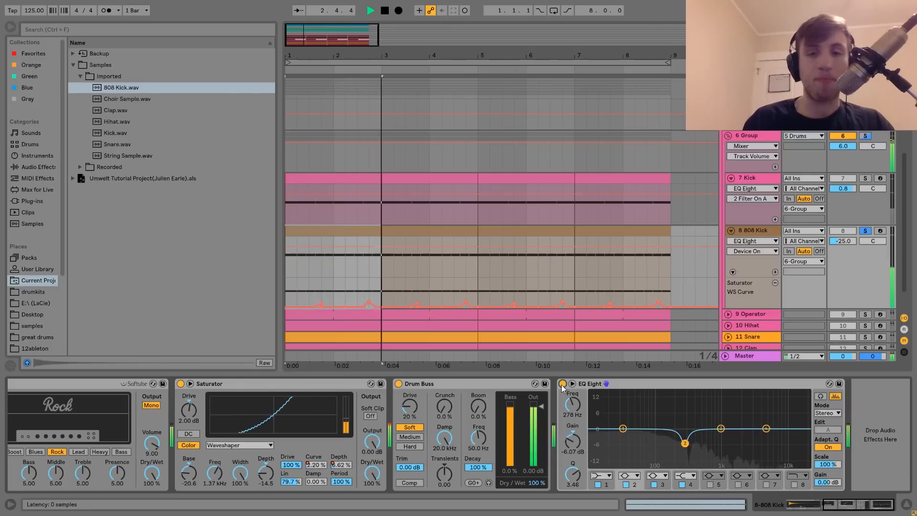
click(743, 179)
key(space)
Show the device chain of the 6 Group track and solo the whole group instead of the 808 Kick alone.
click(749, 136)
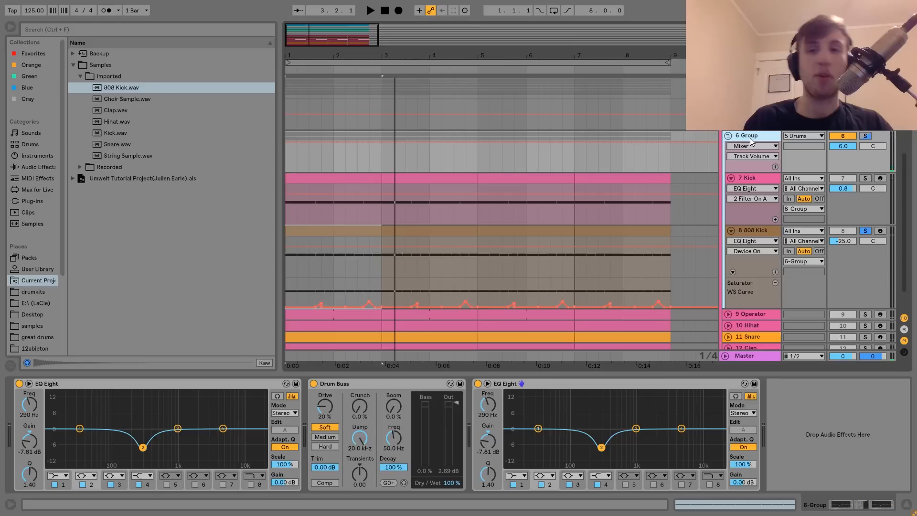
click(866, 136)
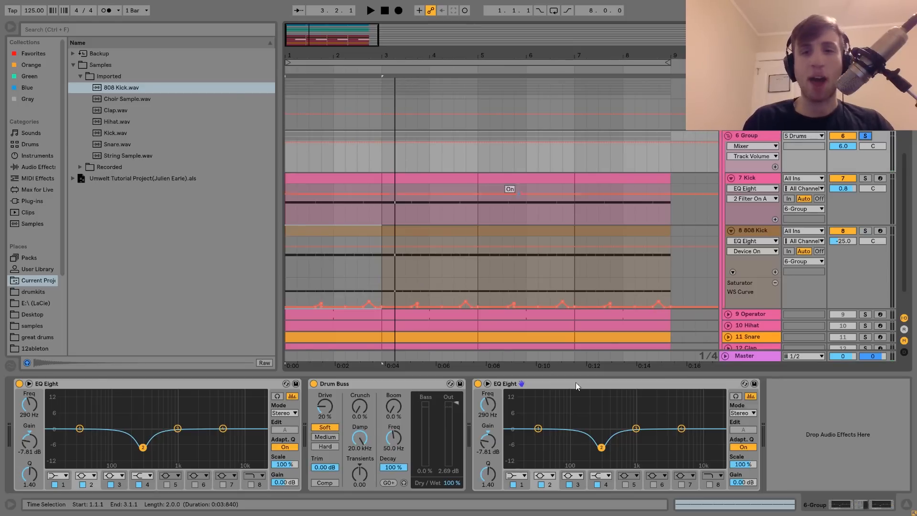
Play the kick group with both EQ Eights and Drum Buss bypassed, and undo the bypasses to compare.
click(479, 384)
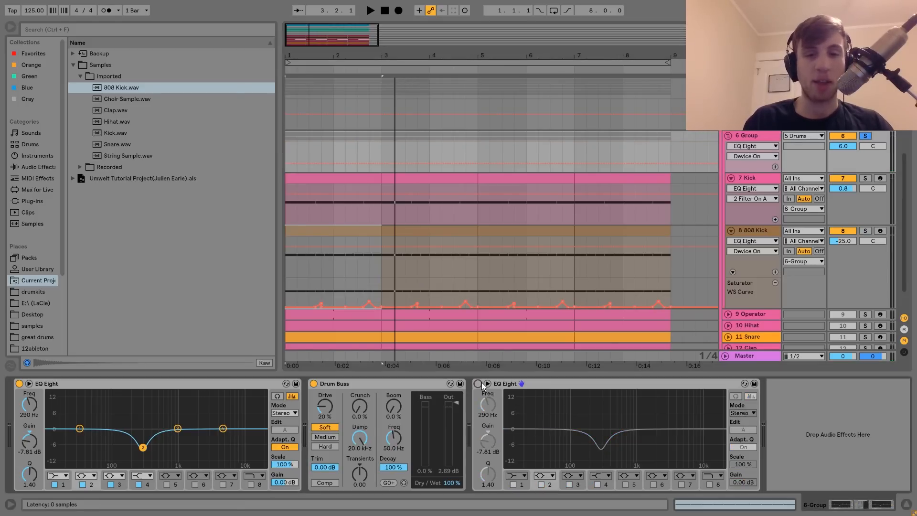
click(314, 384)
click(19, 383)
key(space)
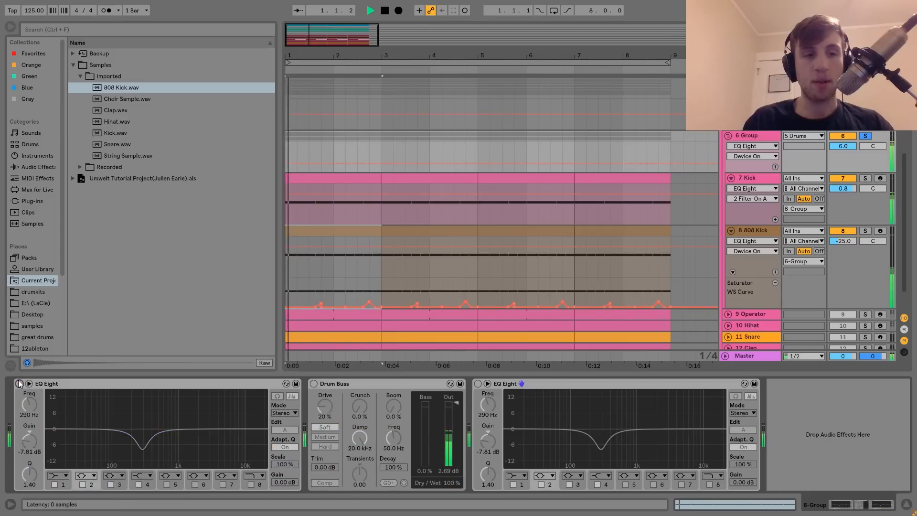
key(ctrl+z)
key(ctrl+z)
key(ctrl+z)
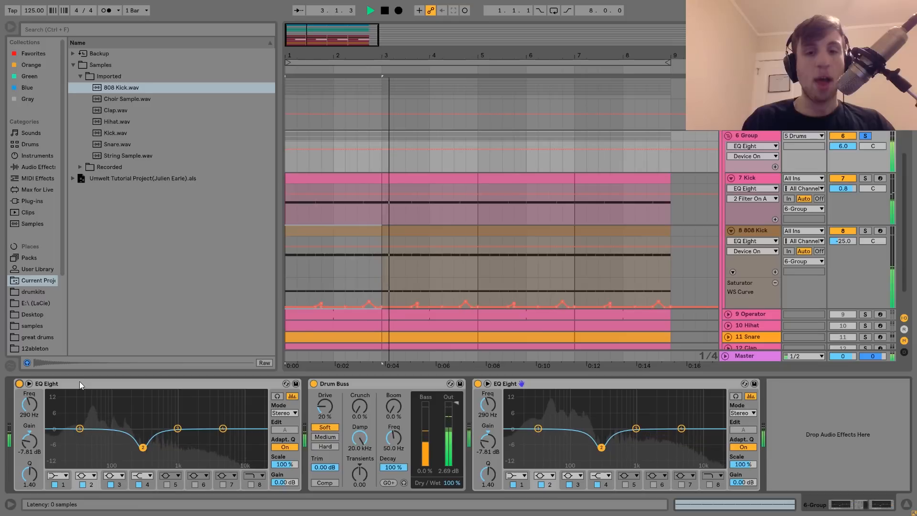
key(space)
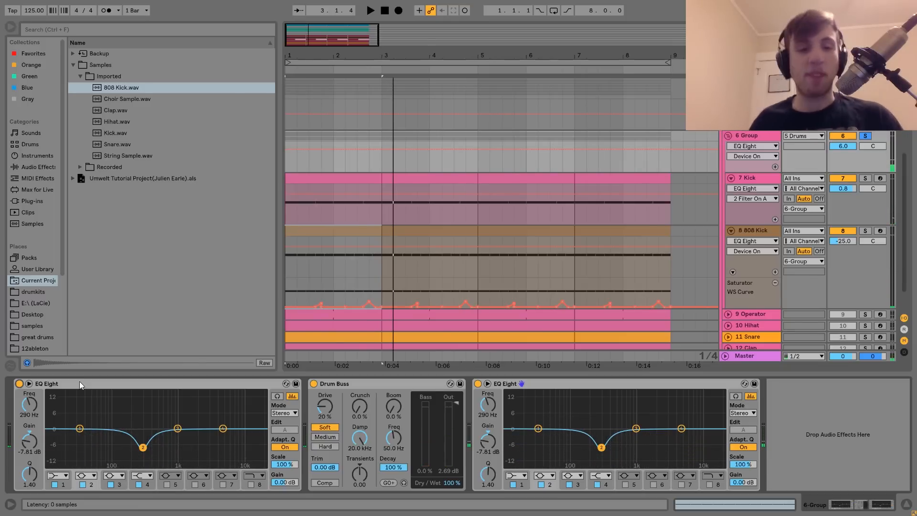
Play the kick group with only its two EQ Eights bypassed, and undo both bypasses during playback.
click(94, 387)
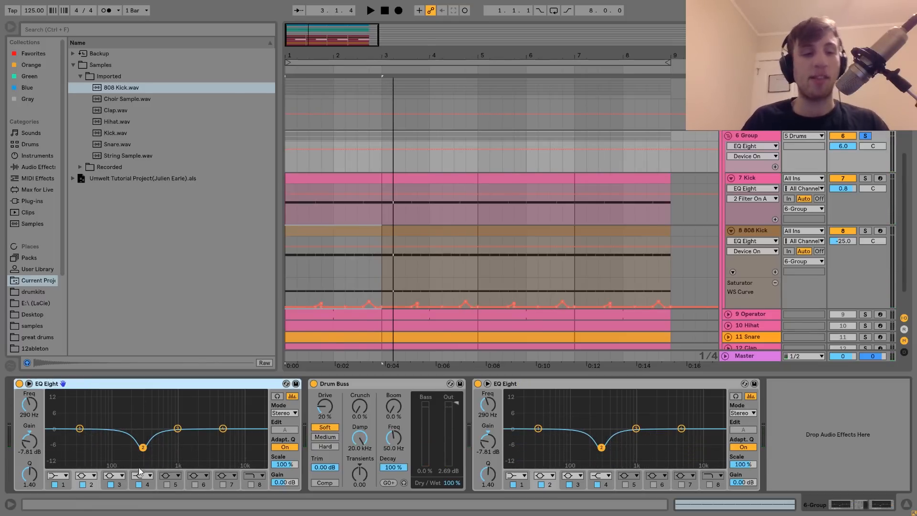
click(478, 384)
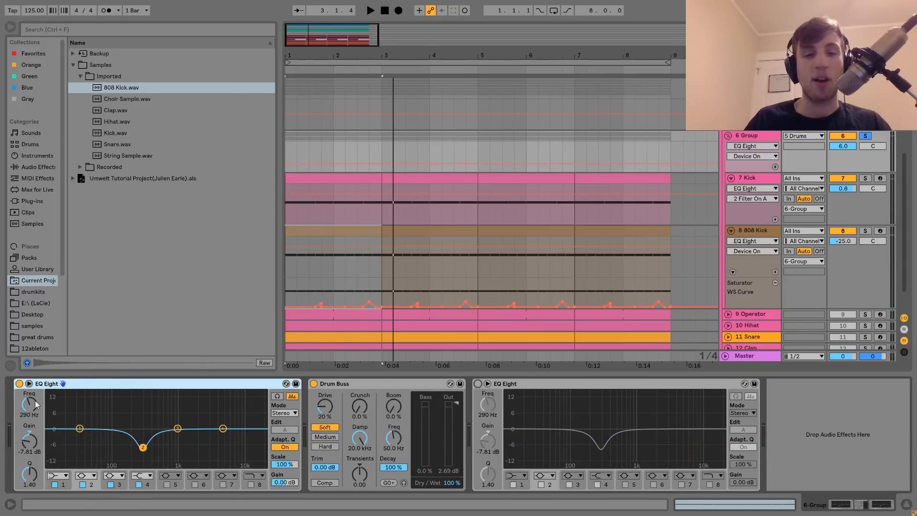
click(20, 385)
key(space)
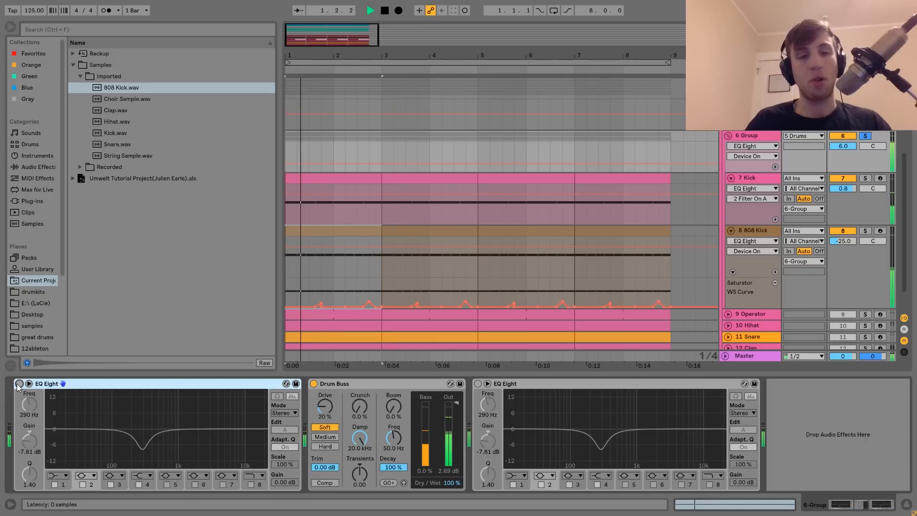
key(ctrl+z)
key(ctrl+z)
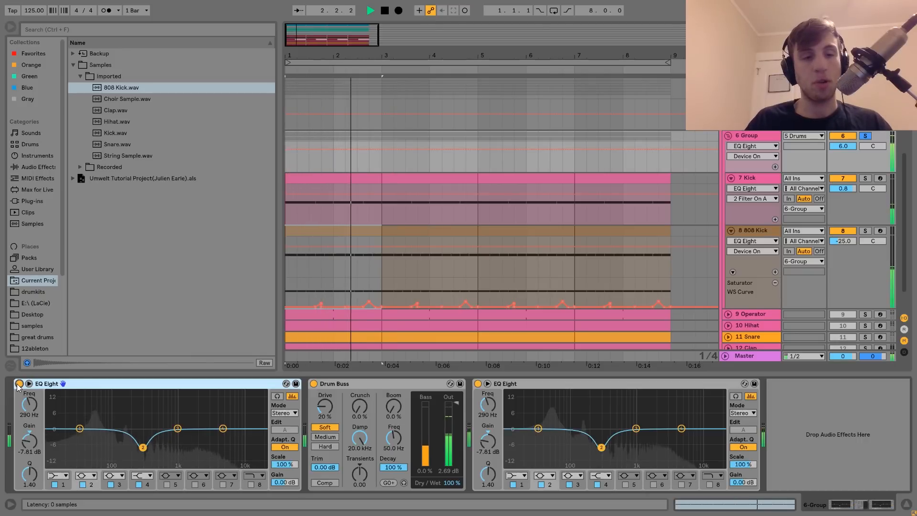
key(space)
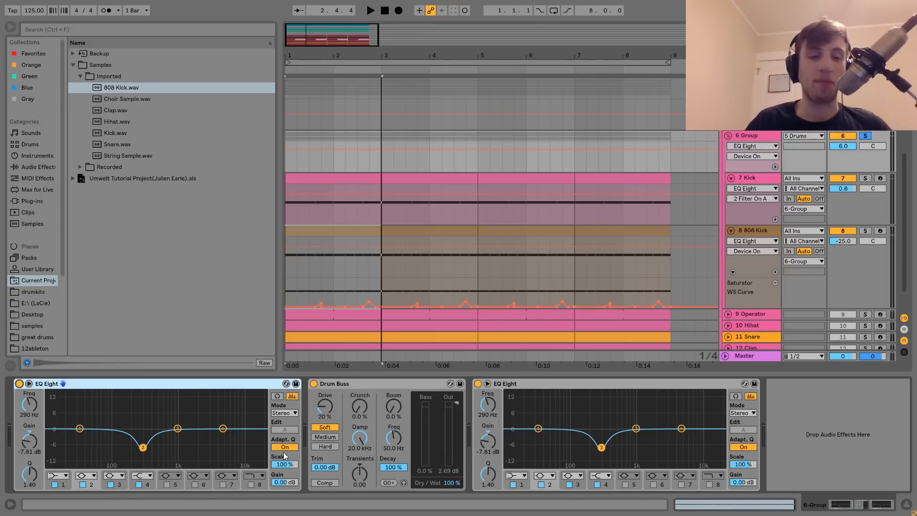
Replay the kick group with both EQ Eights active, bypass the pair for comparison, and restore them for another listen.
key(space)
key(space)
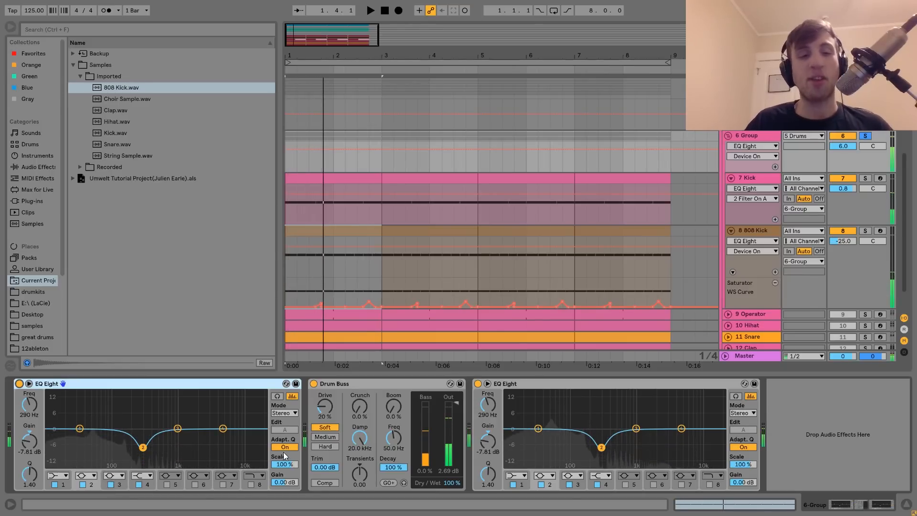
key(space)
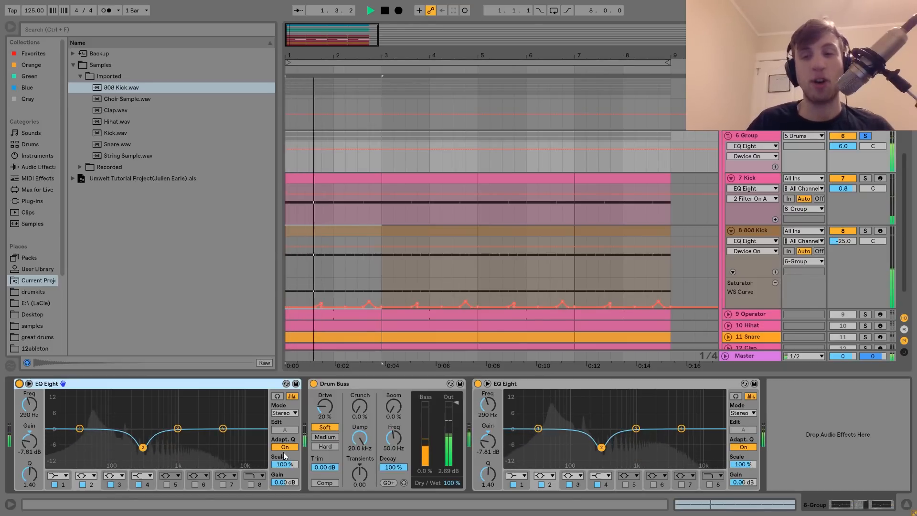
click(478, 384)
click(19, 383)
key(space)
key(space)
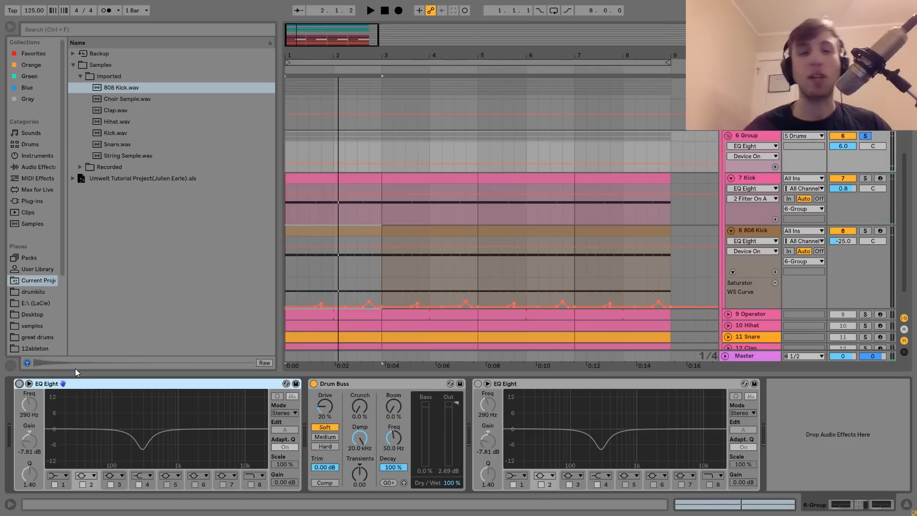
key(ctrl+z)
key(ctrl+z)
key(space)
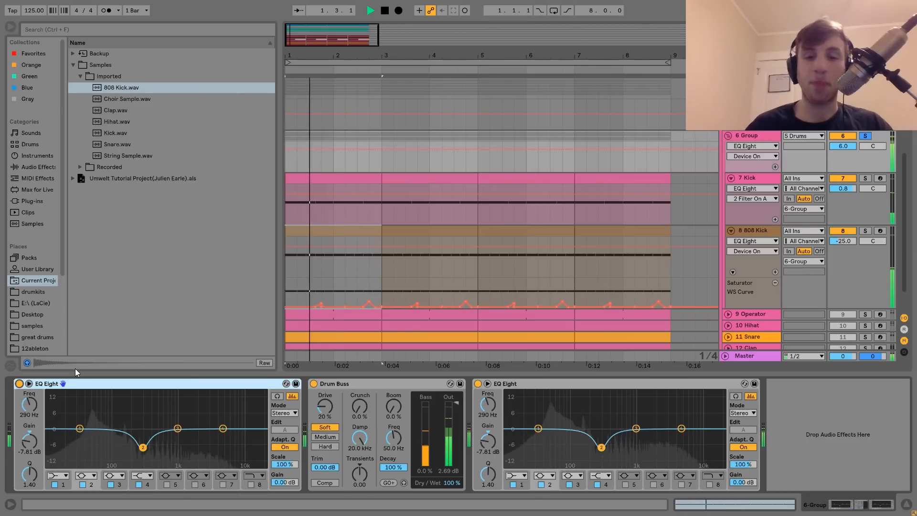
key(space)
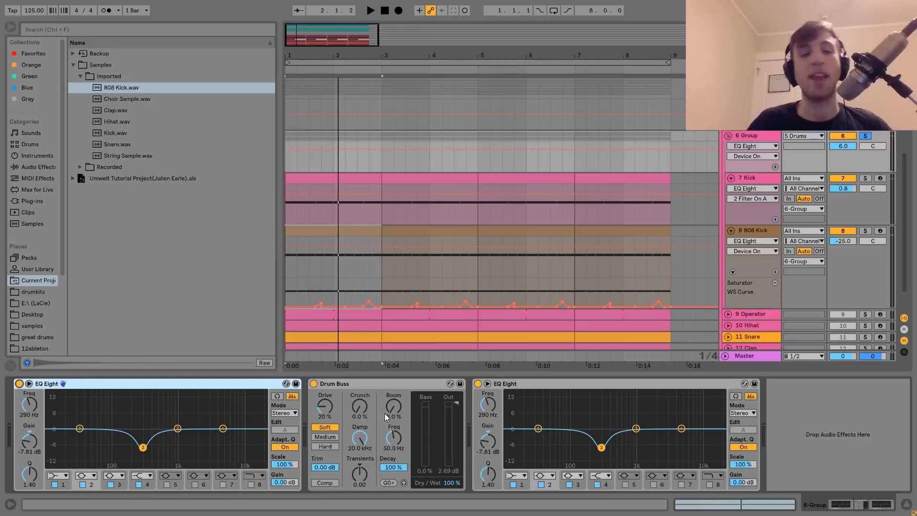
Toggle the kick group's Drum Buss off and on, and play the group to hear its effect.
click(313, 384)
key(space)
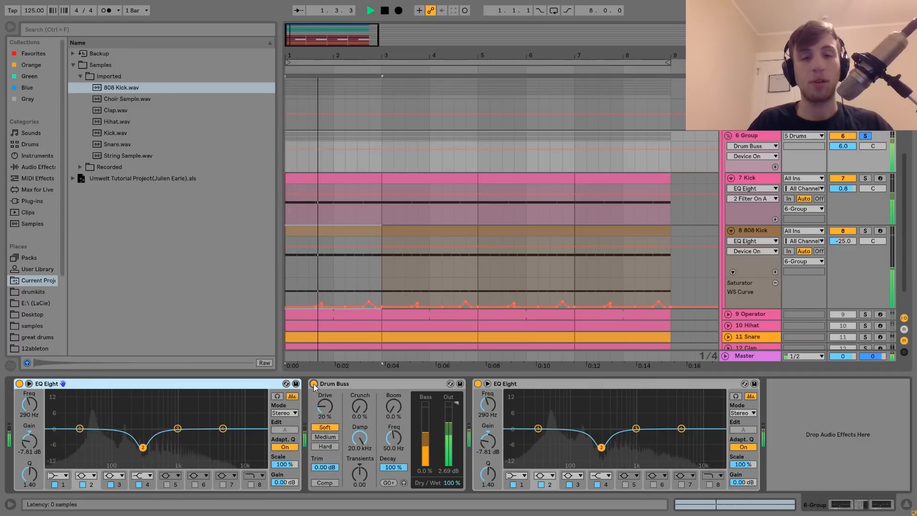
key(space)
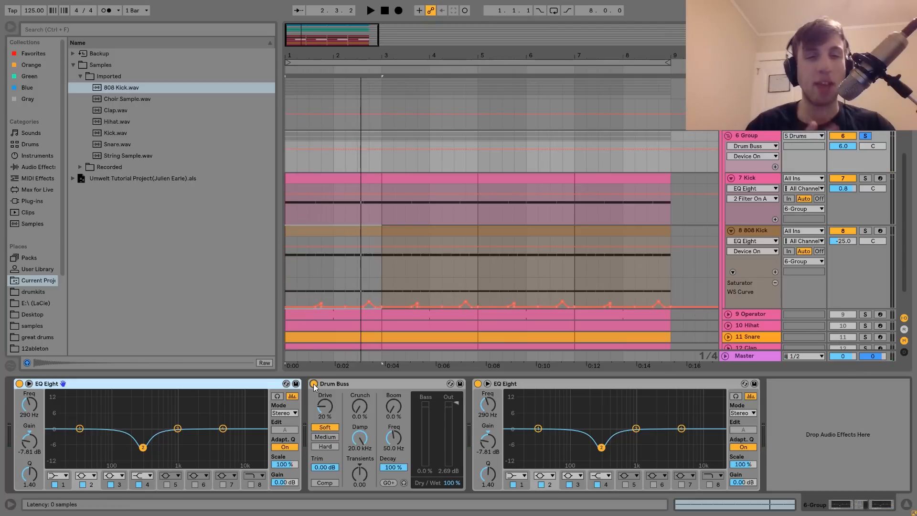
Play the soloed kick group with its EQ Eights and Drum Buss active.
scroll(489, 185, up, 5)
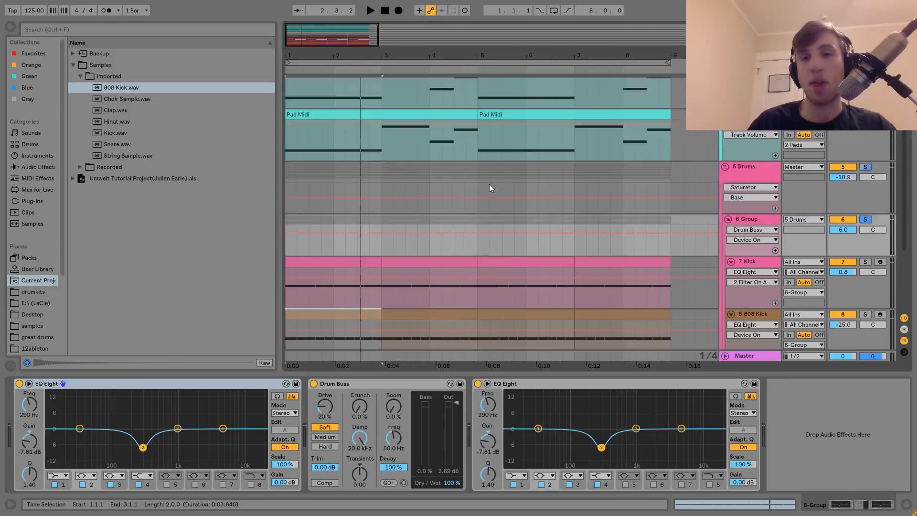
scroll(608, 170, down, 6)
key(space)
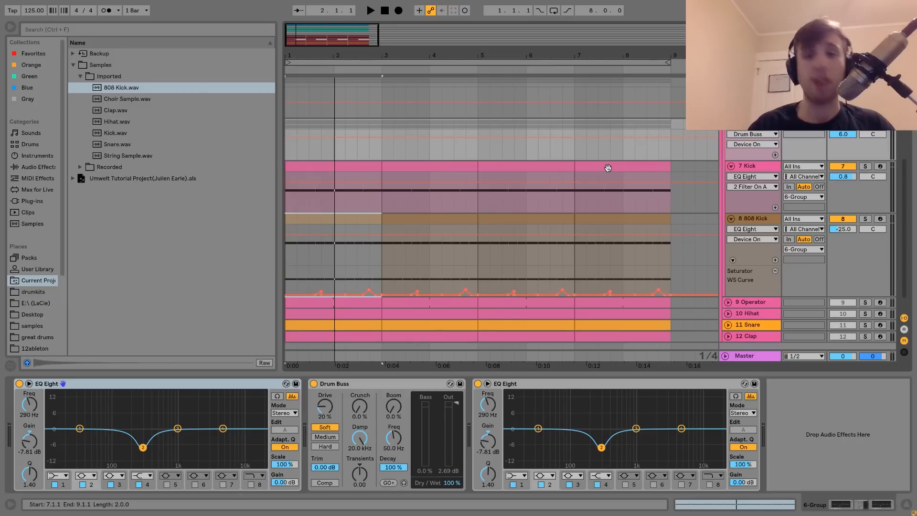
Unfold and solo the Operator track, and start playing it on its own.
click(751, 300)
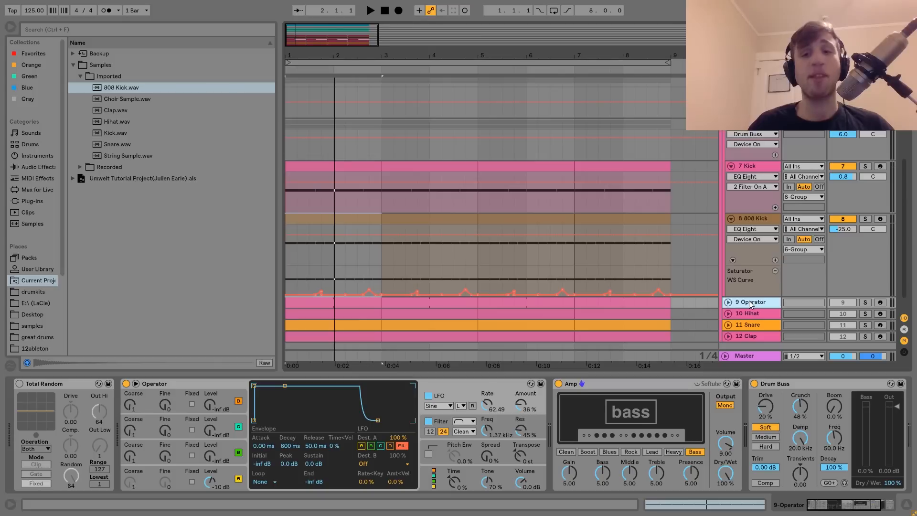
click(729, 302)
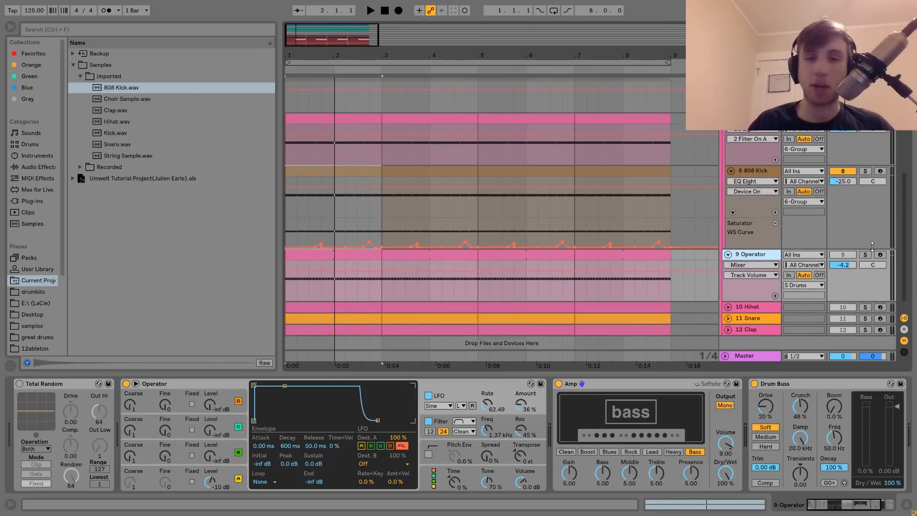
click(866, 255)
key(space)
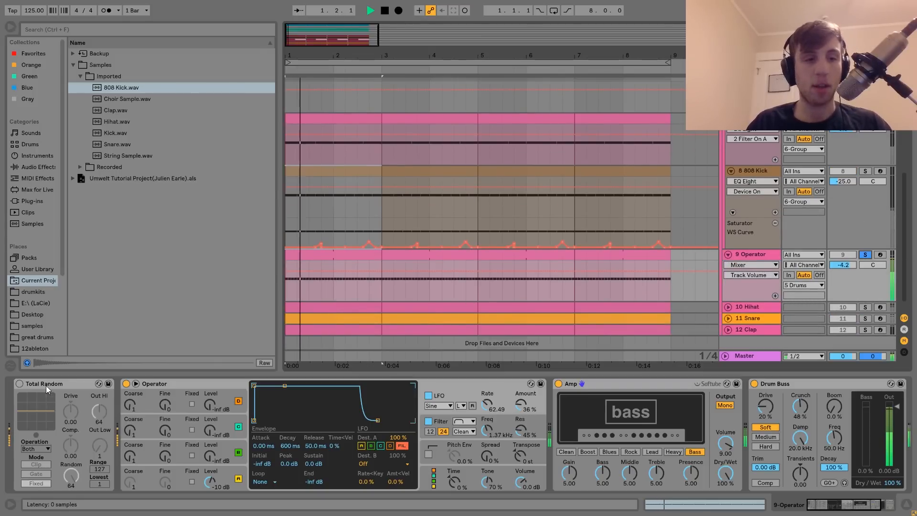
Delete the disabled Total Random device from the Operator track, and select the track's first clip.
key(Delete)
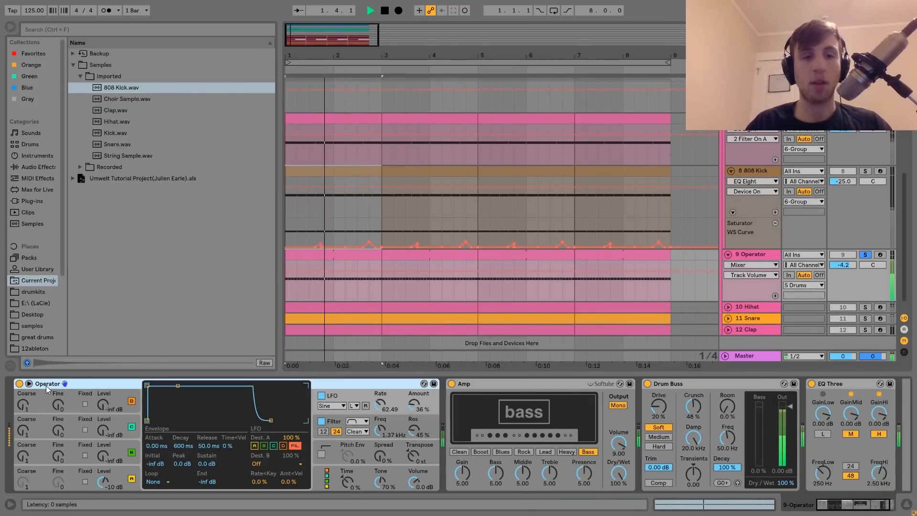
click(318, 253)
key(space)
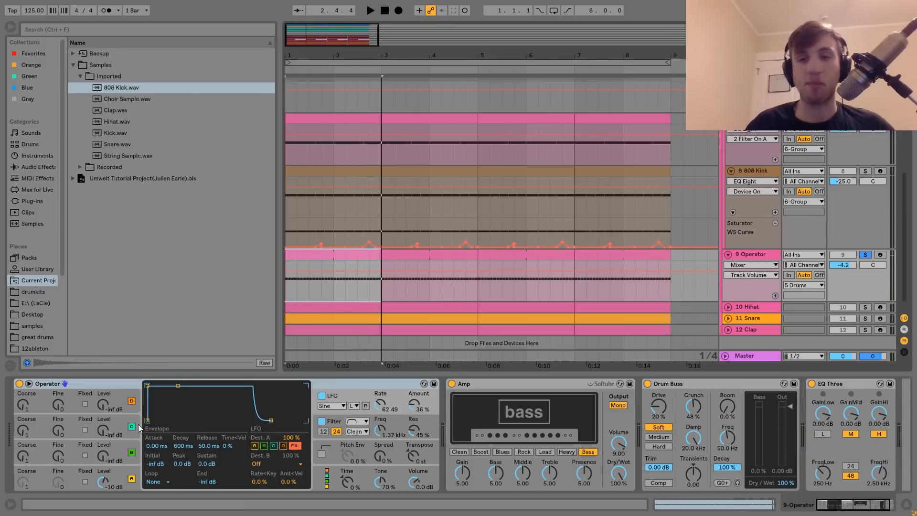
Show Operator's oscillator A and filter settings, and toggle its filter off and on to compare during playback.
click(86, 468)
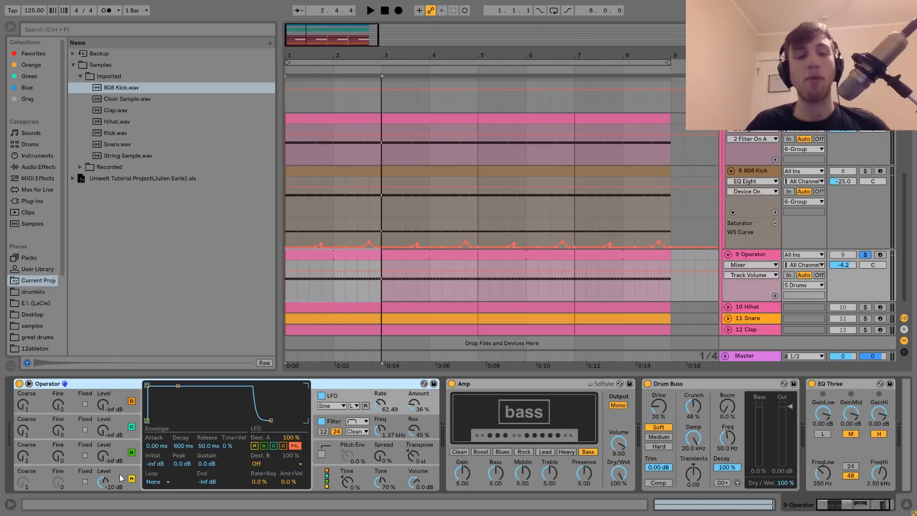
click(121, 478)
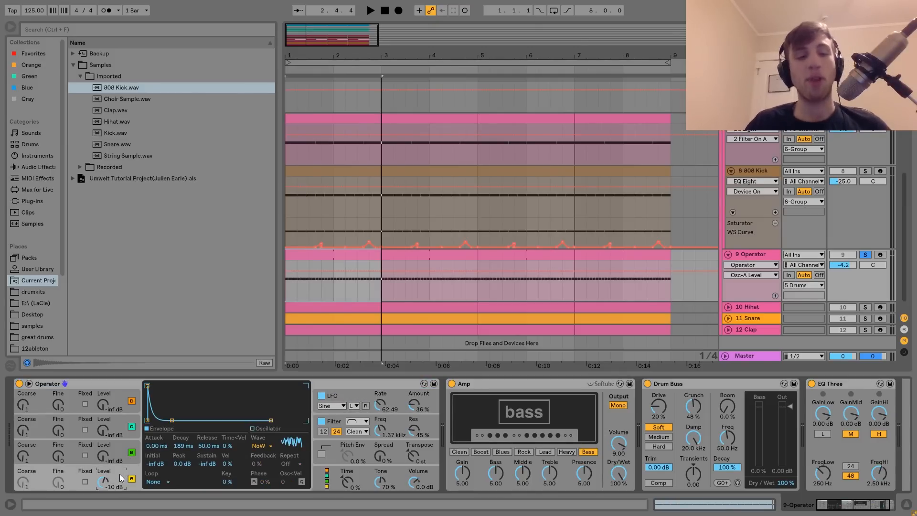
click(337, 423)
key(space)
click(320, 421)
click(321, 421)
key(space)
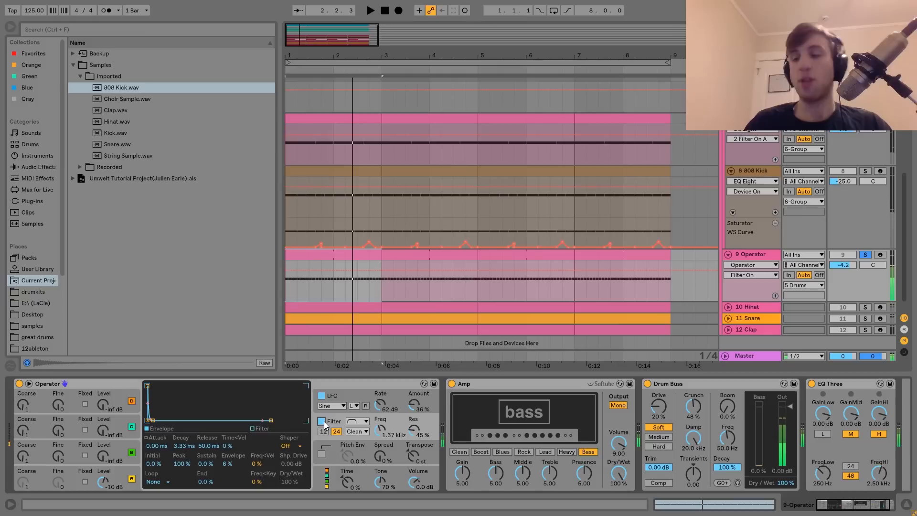
Show the LFO settings of the Operator instrument and play the soloed track to hear the modulation.
click(332, 397)
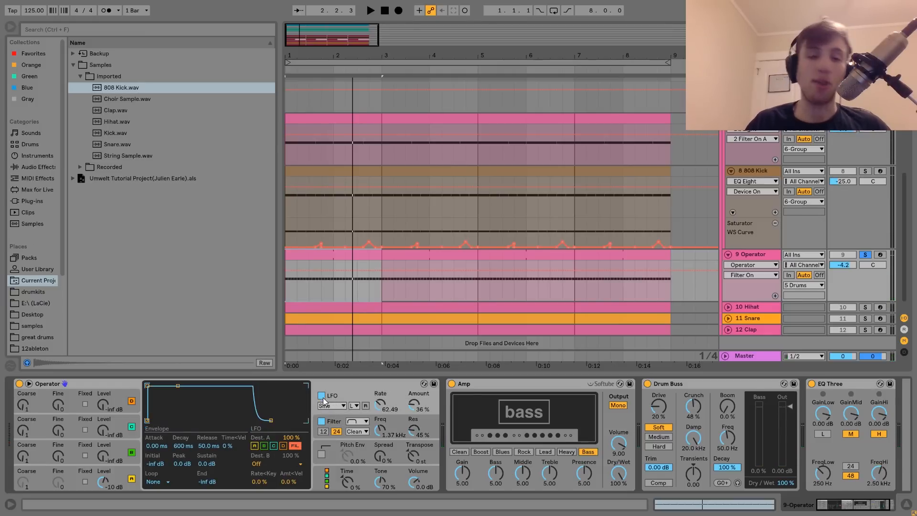
key(space)
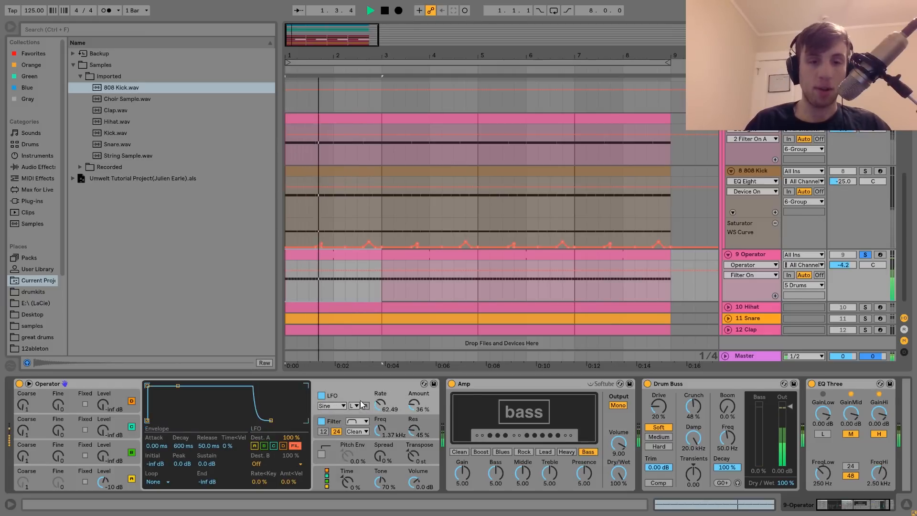
key(space)
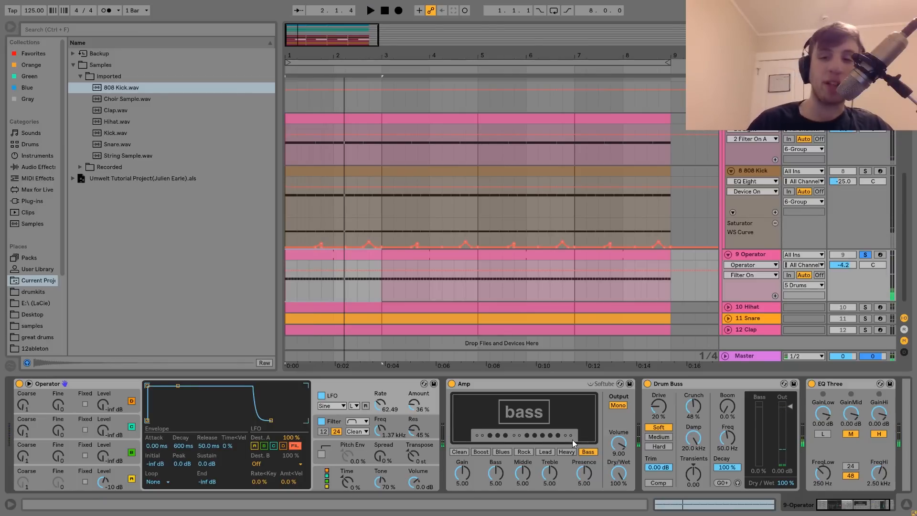
Unsolo the Operator track to hear it with the rest of the drums, and solo it again during playback.
click(866, 255)
key(space)
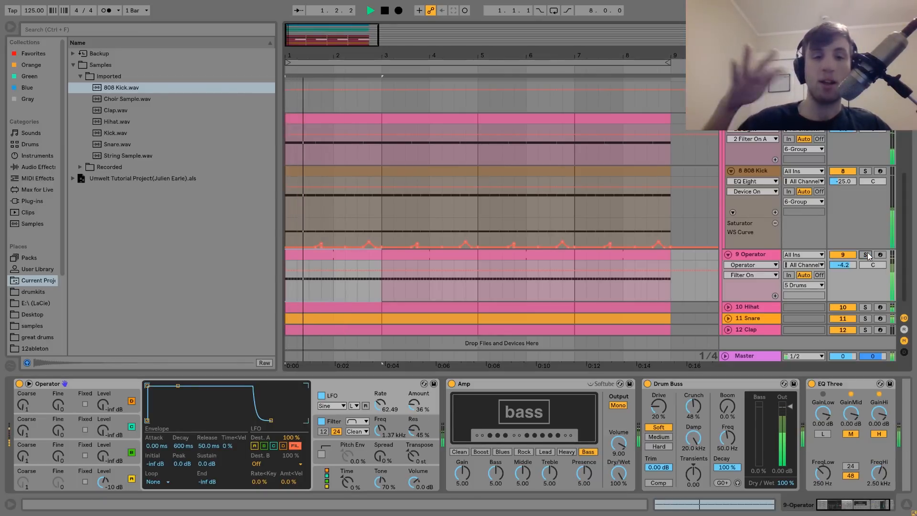
click(867, 254)
key(space)
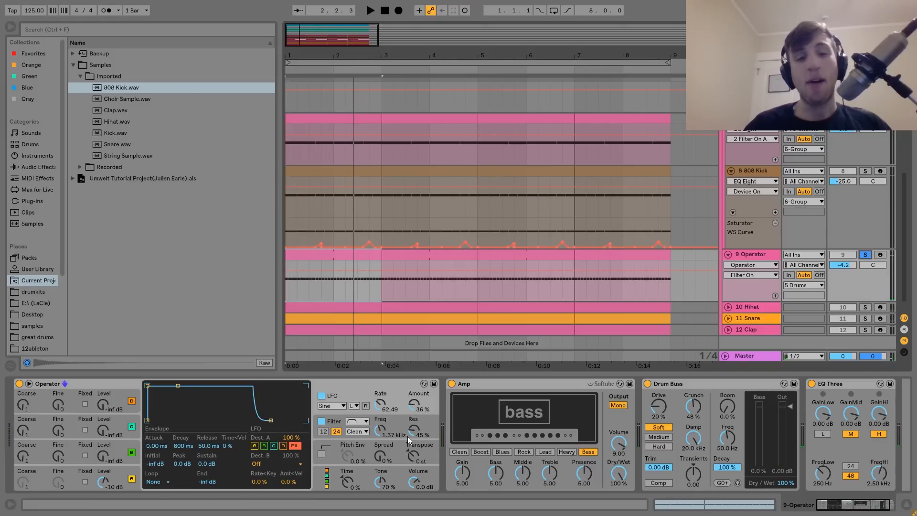
Show Operator's filter envelope, play the track with the envelope amount at 0 %, and restore it to 6 %.
click(331, 423)
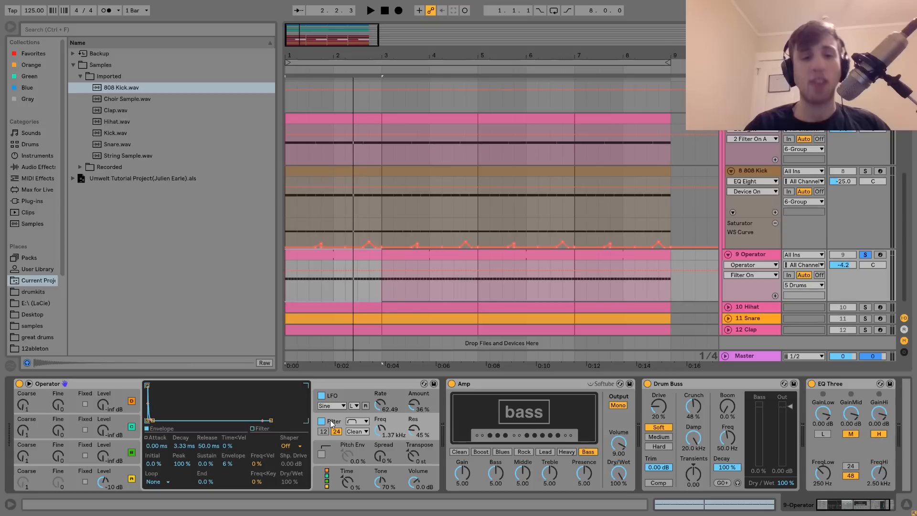
key(space)
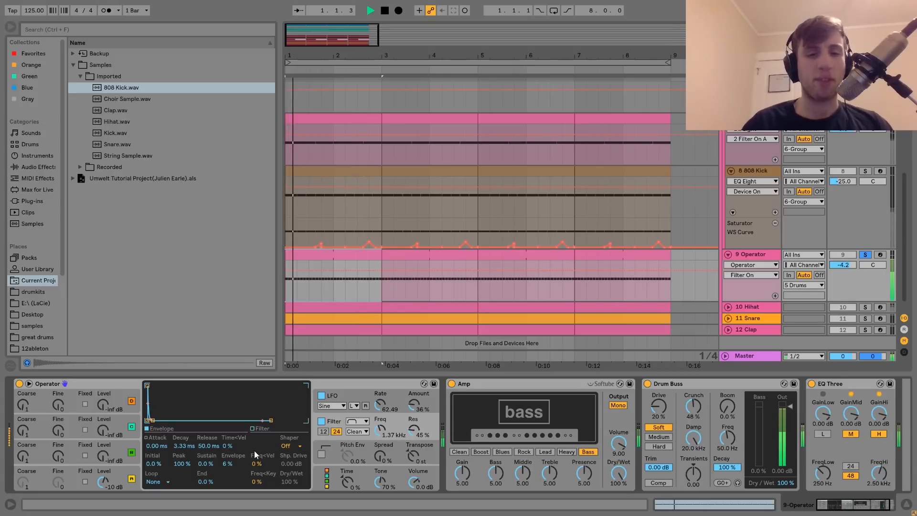
click(228, 462)
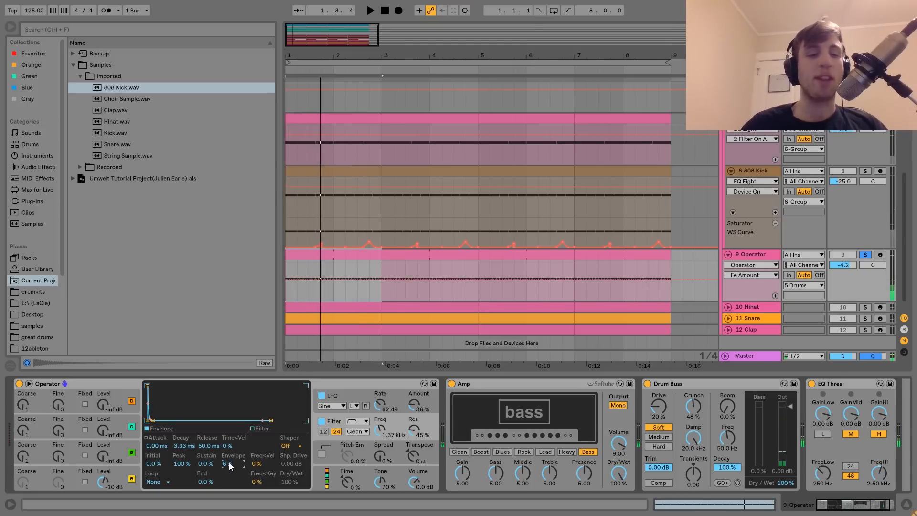
key(space)
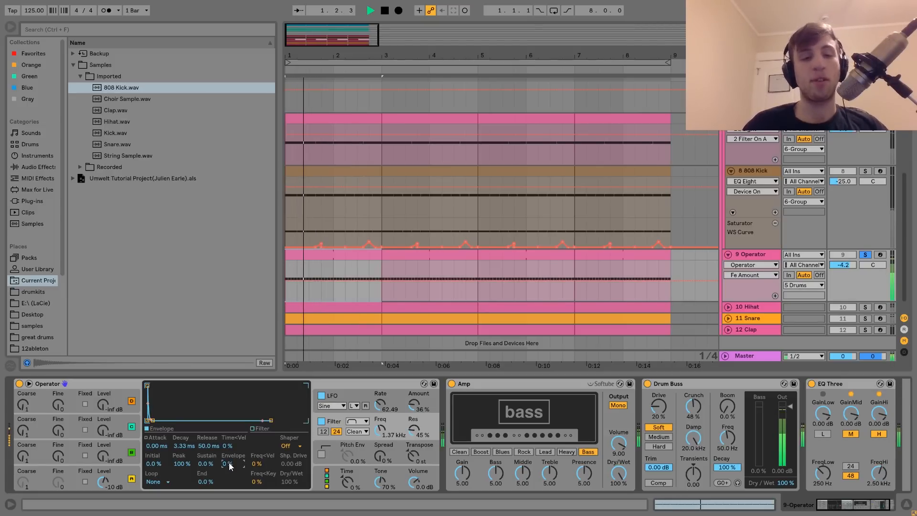
key(space)
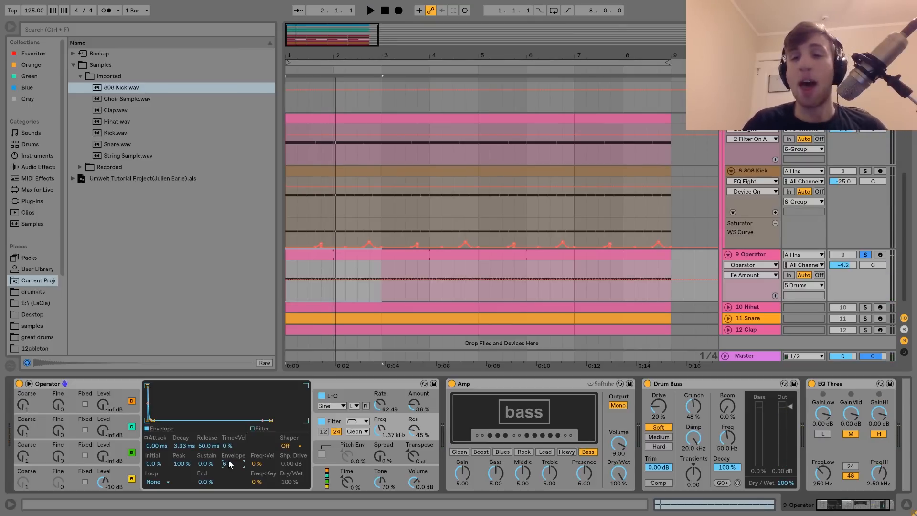
Bypass the Operator track's Amp, and switch it back on during playback to compare the sound.
scroll(228, 464, right, 2)
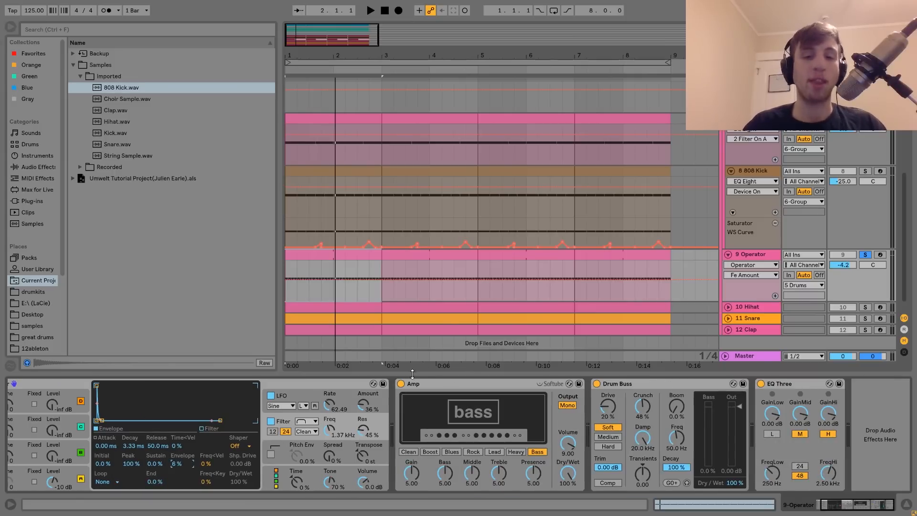
click(402, 383)
key(space)
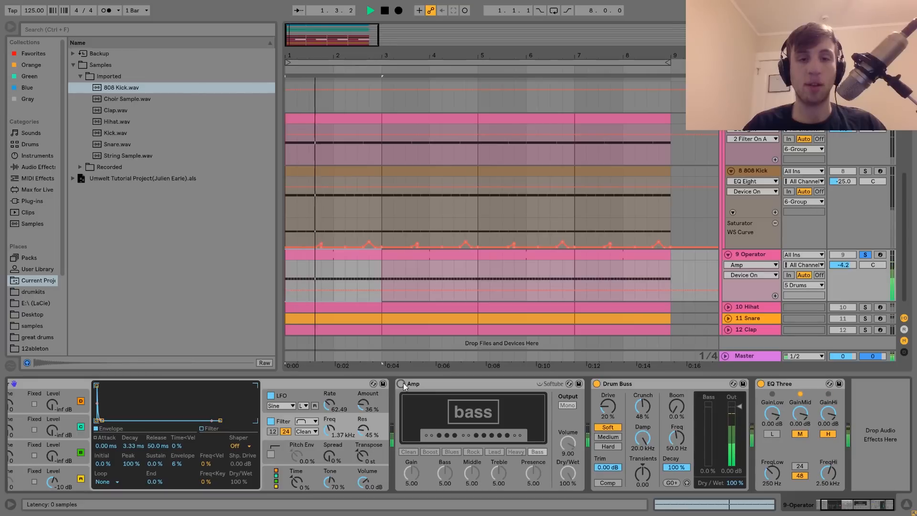
click(402, 384)
key(space)
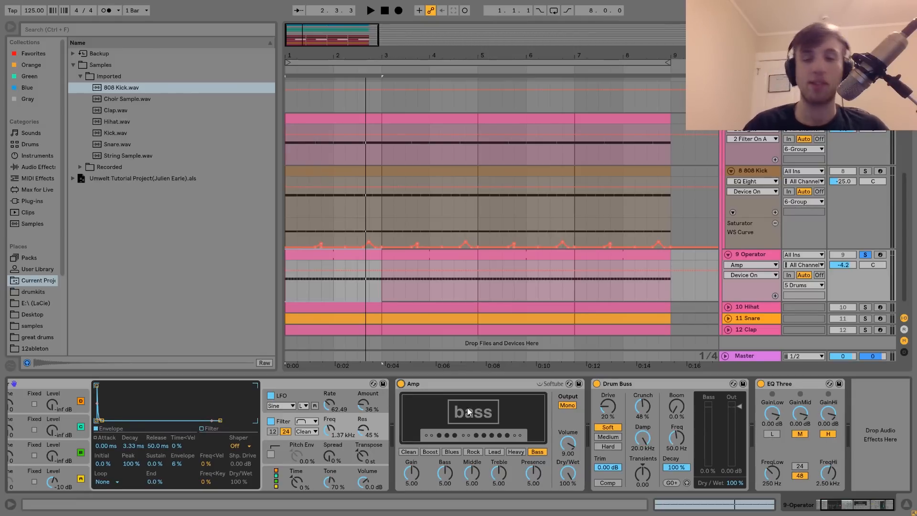
Replay the Operator track with all effects active, and play it with both Amp and Drum Buss bypassed.
key(space)
key(space)
click(401, 384)
click(596, 384)
key(space)
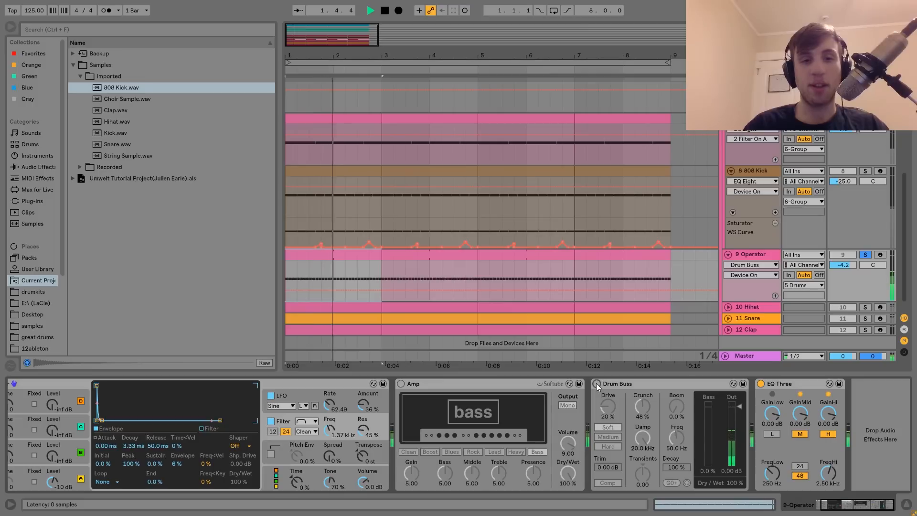
key(space)
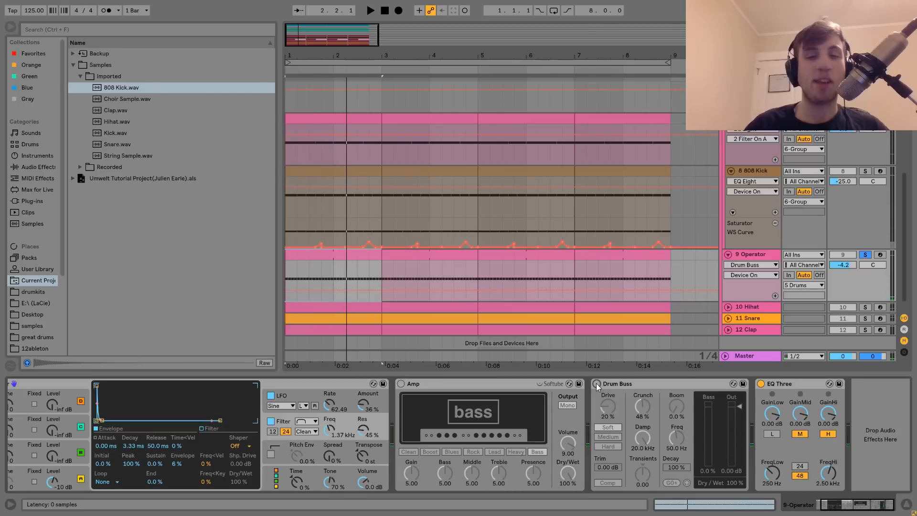
Switch the Operator track's Amp and Drum Buss back on and listen to the track again.
click(596, 385)
key(space)
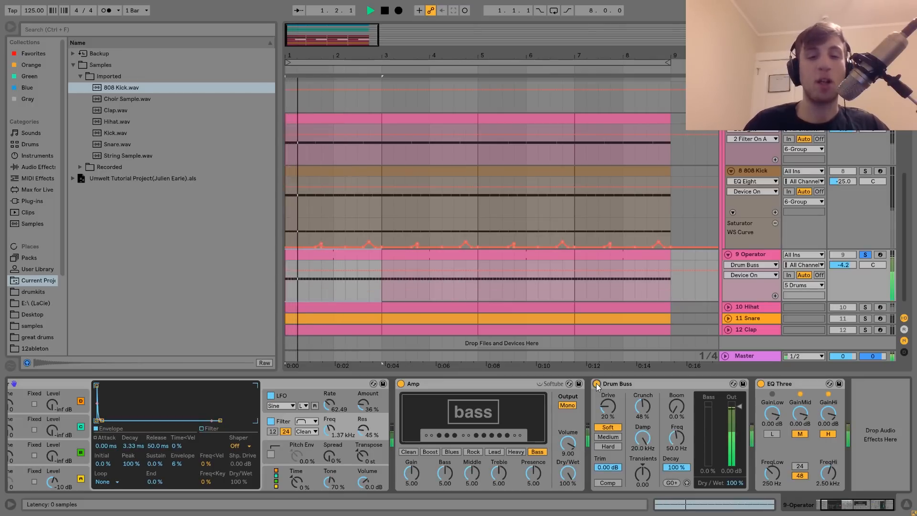
key(space)
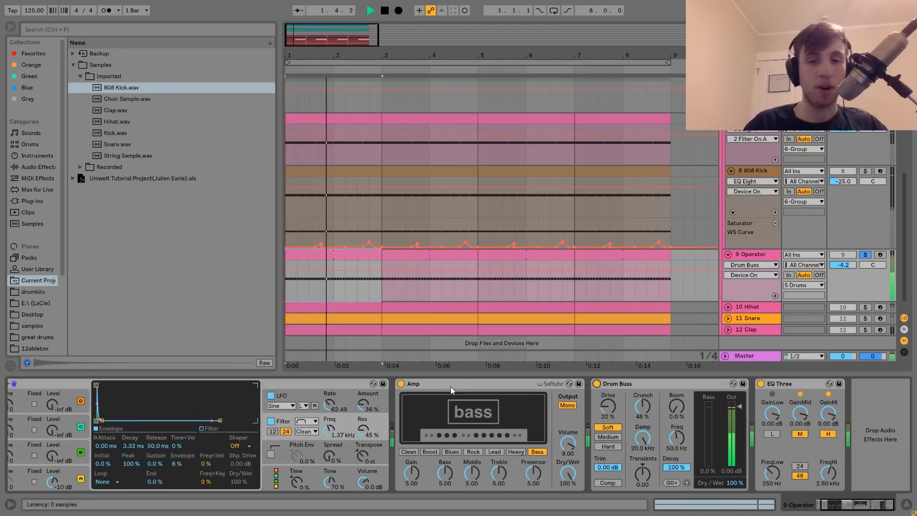
key(space)
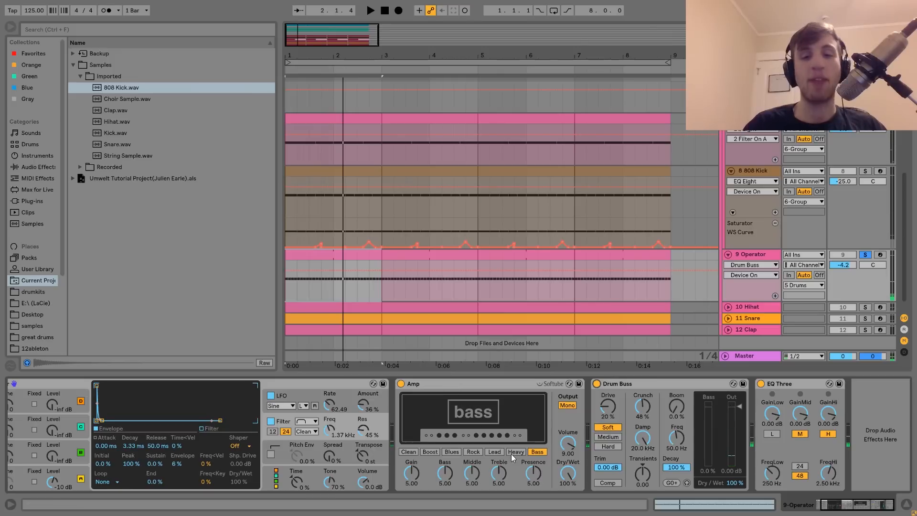
Audition the Heavy and Lead types of the Operator track's Amp, switch back to Bass, and replay the track.
key(space)
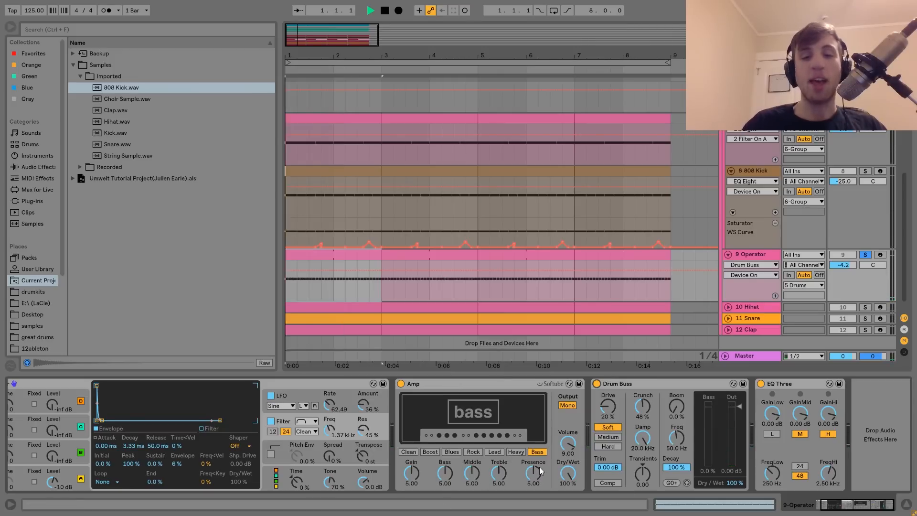
click(513, 452)
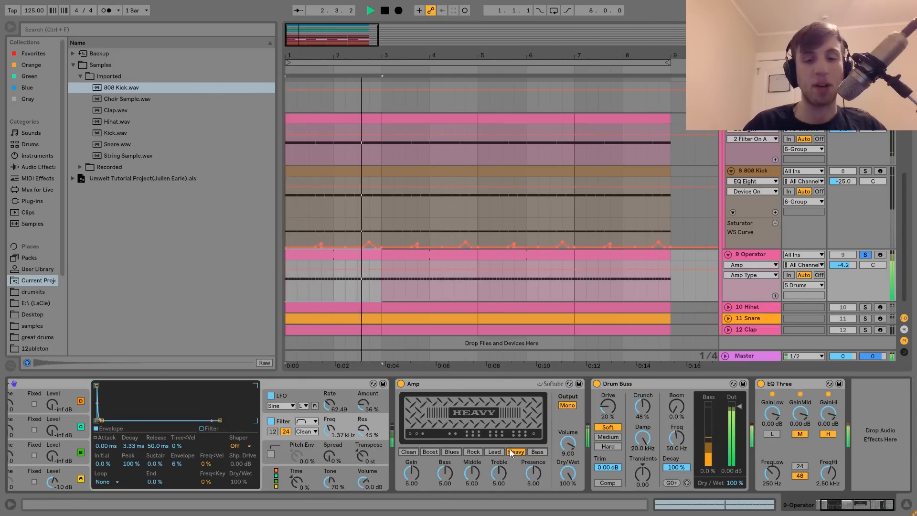
key(space)
key(space)
click(494, 452)
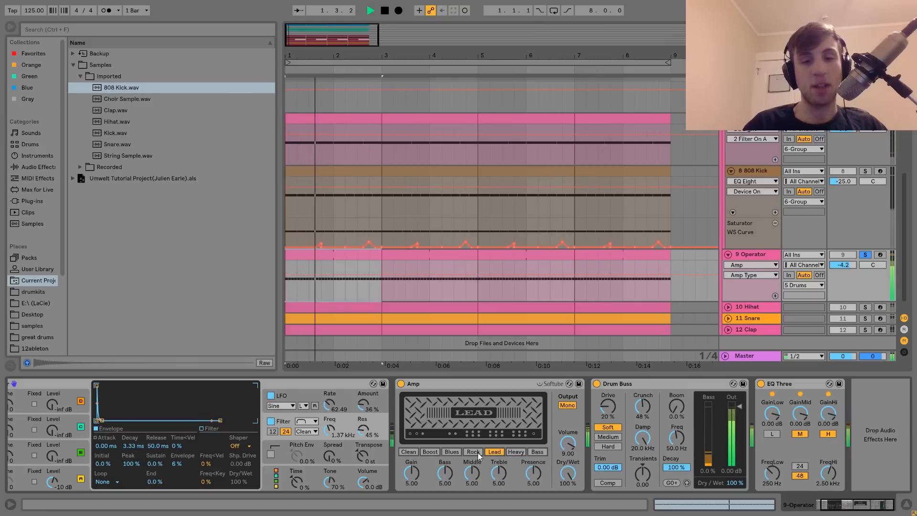
key(Up)
key(Up)
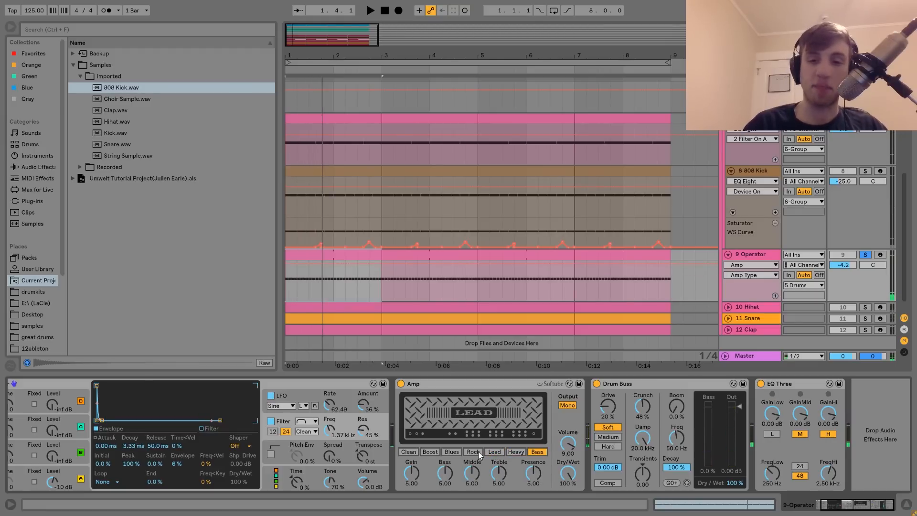
key(space)
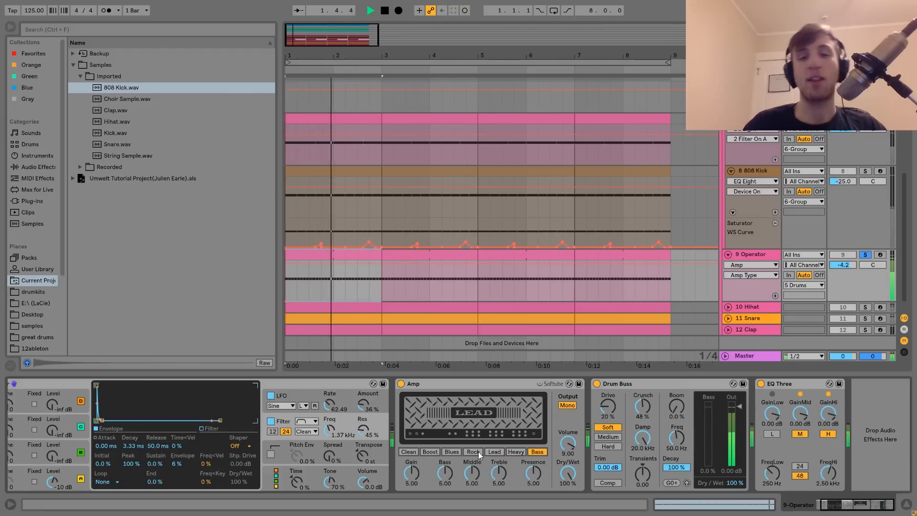
key(space)
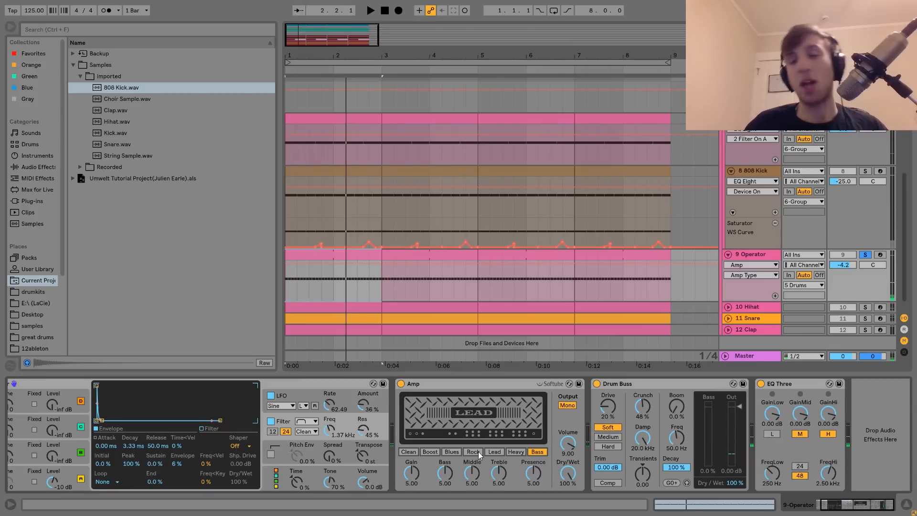
Compare the Operator track with its Drum Buss bypassed and active during playback, leaving the effect on.
click(597, 384)
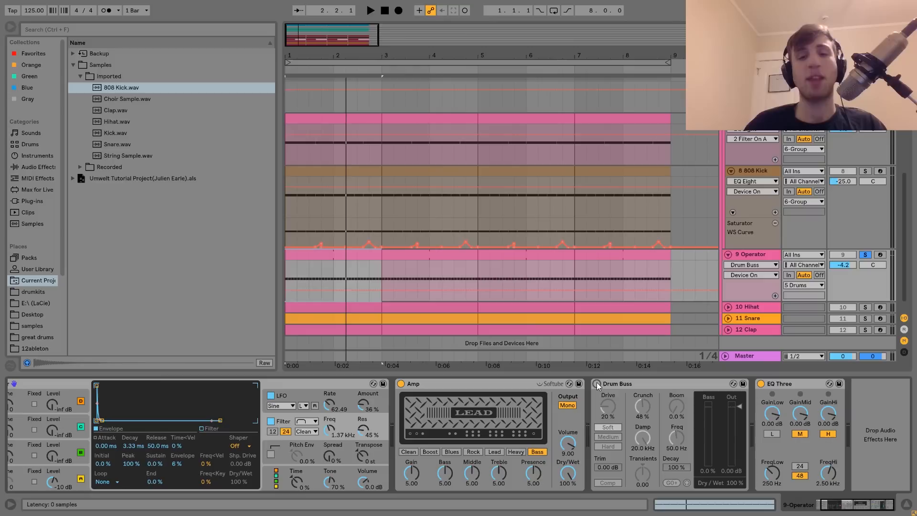
key(space)
click(597, 384)
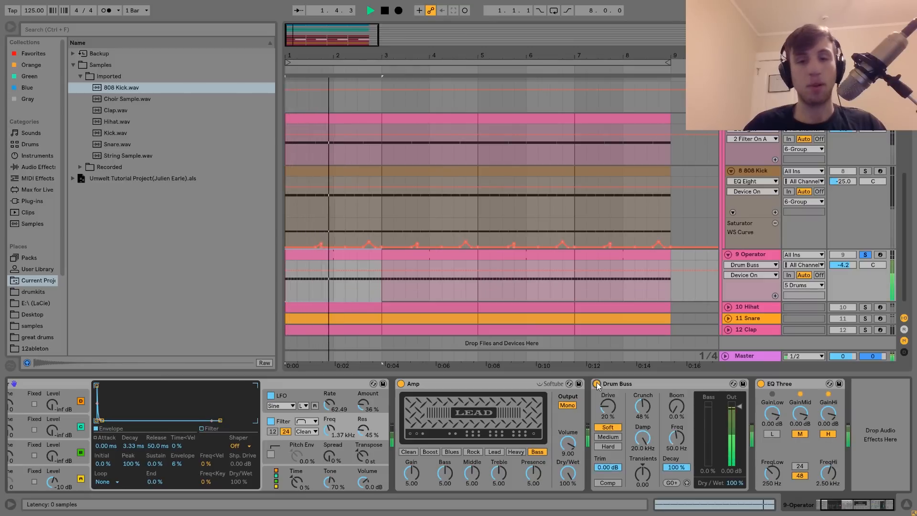
key(space)
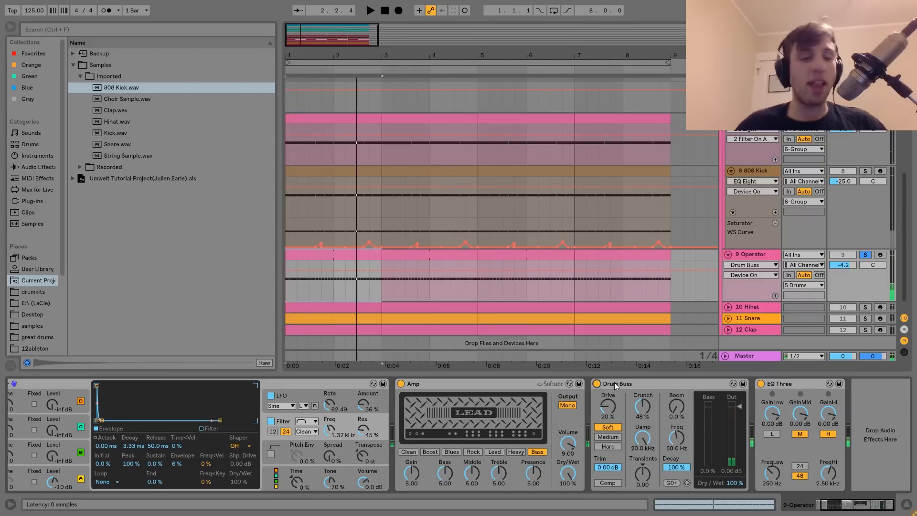
key(space)
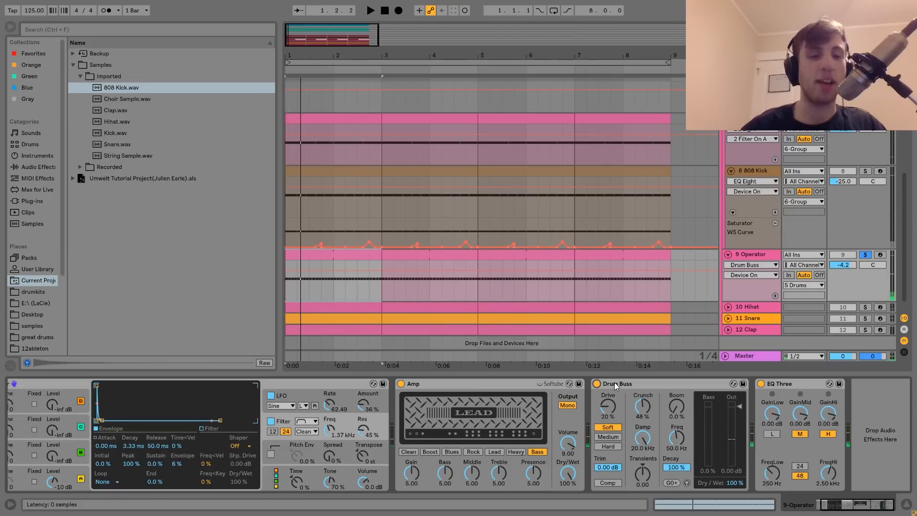
Toggle the low band of the Operator track's EQ Three during playback to compare the sound, leaving the band off.
click(792, 388)
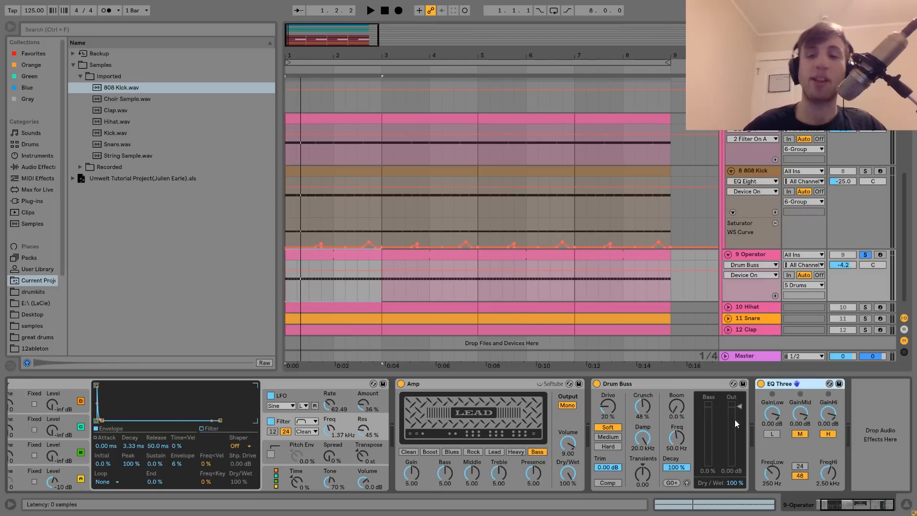
click(770, 434)
key(space)
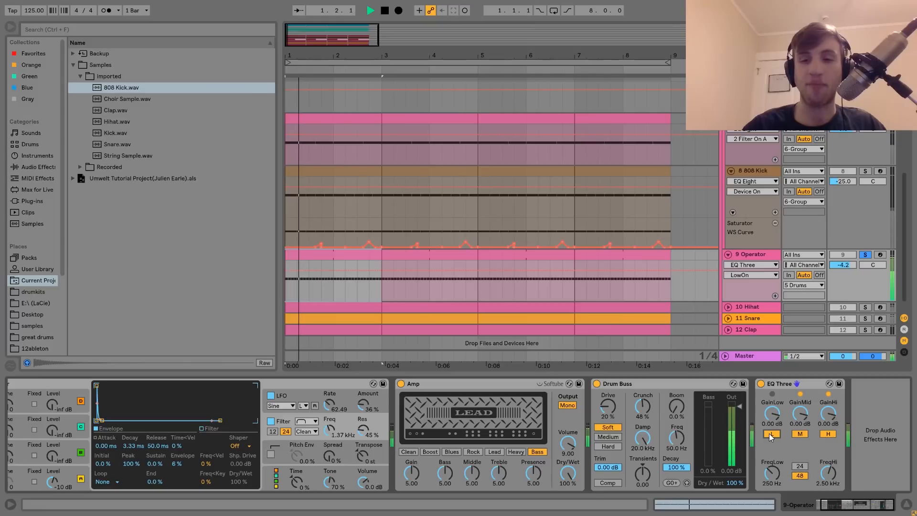
click(771, 434)
click(770, 434)
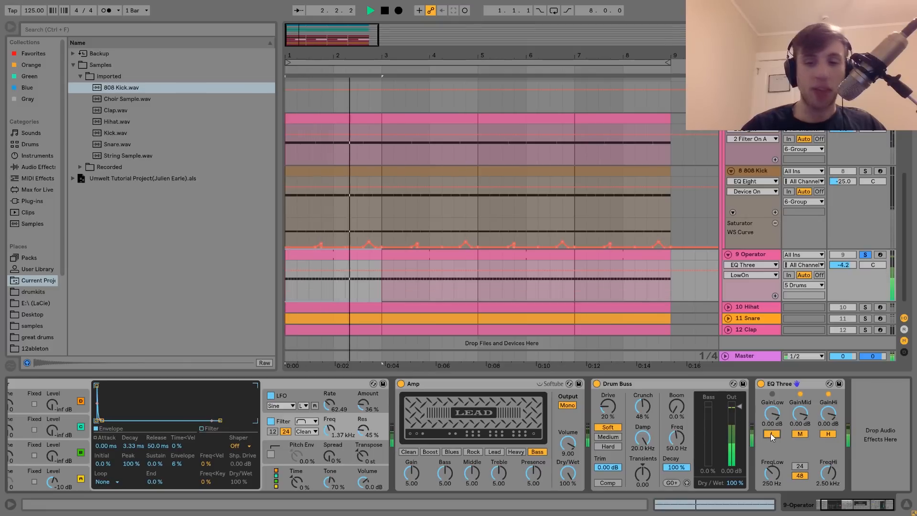
click(769, 433)
key(space)
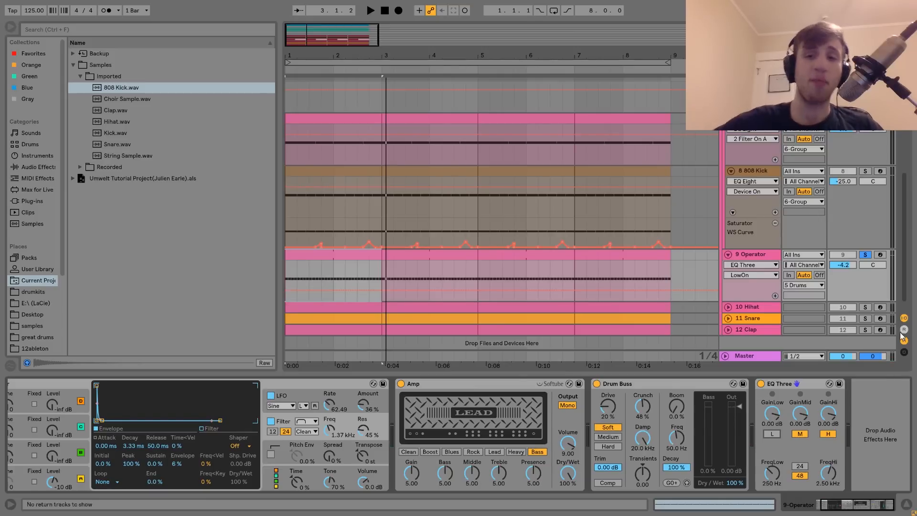
Solo the Hihat track, show its sample and Amp devices, and listen to it.
key(space)
click(865, 308)
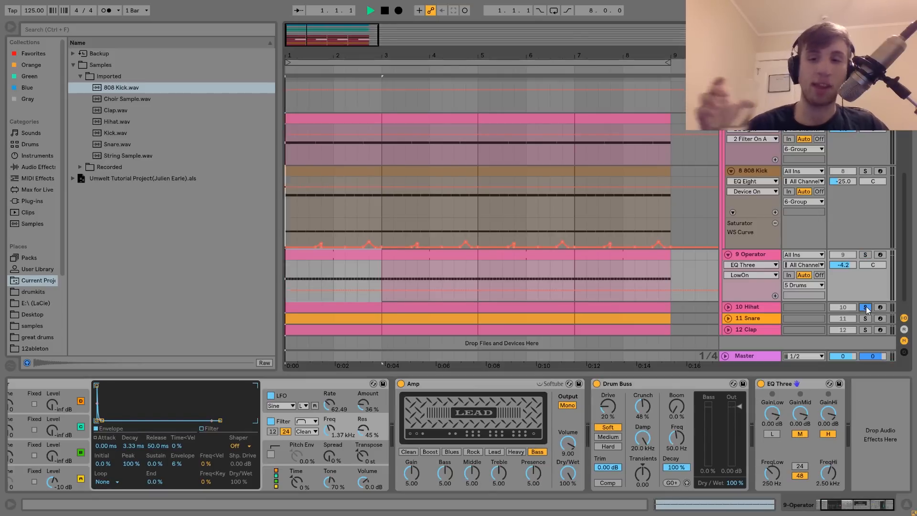
click(760, 308)
key(space)
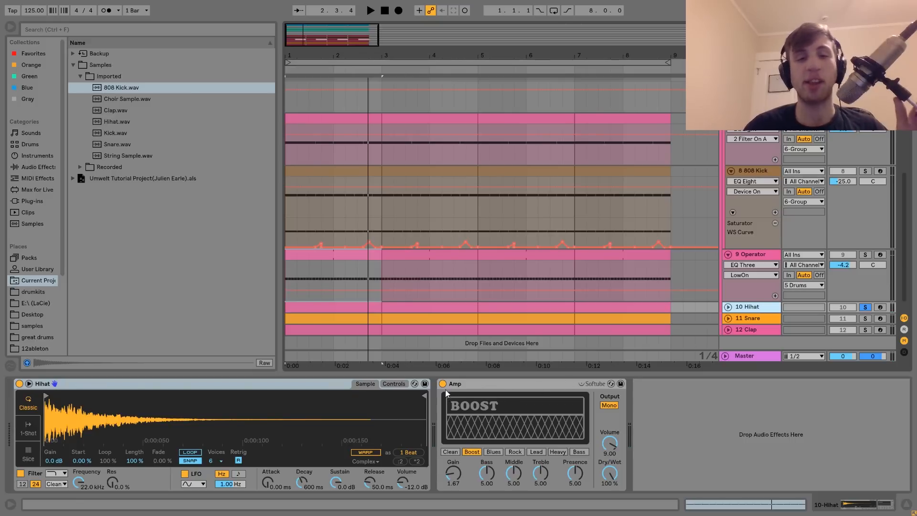
key(space)
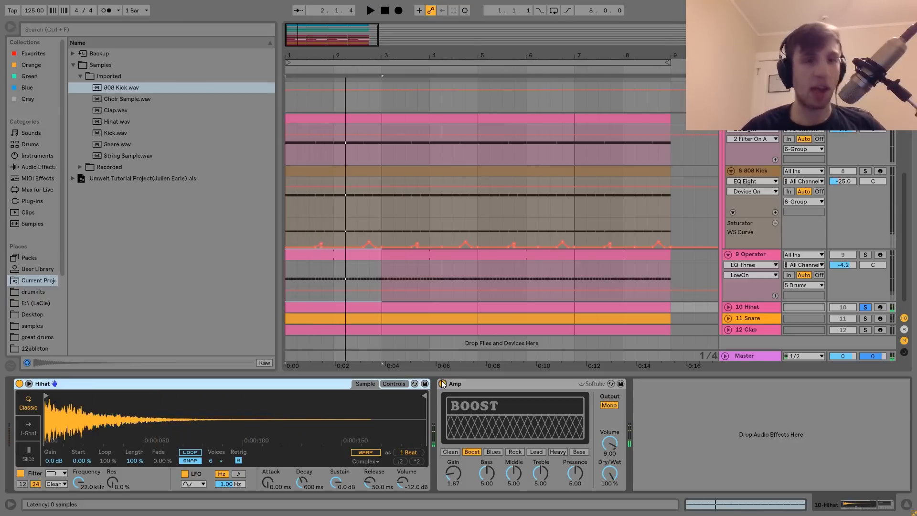
click(459, 384)
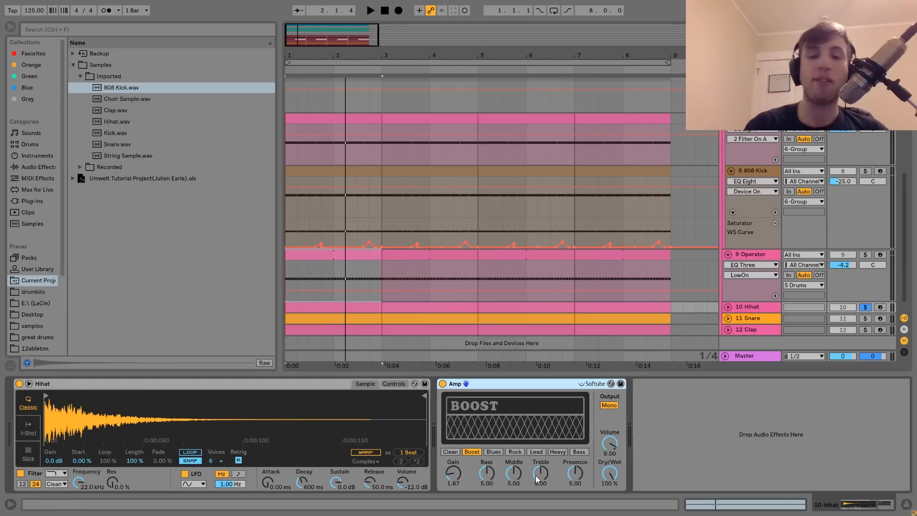
Play the Hihat track with its Amp active and bypassed, and leave the Amp on.
key(space)
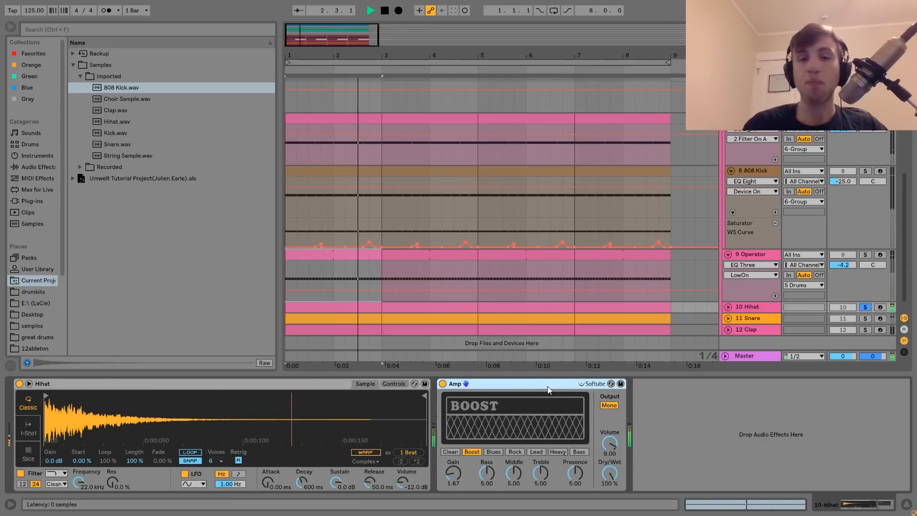
key(space)
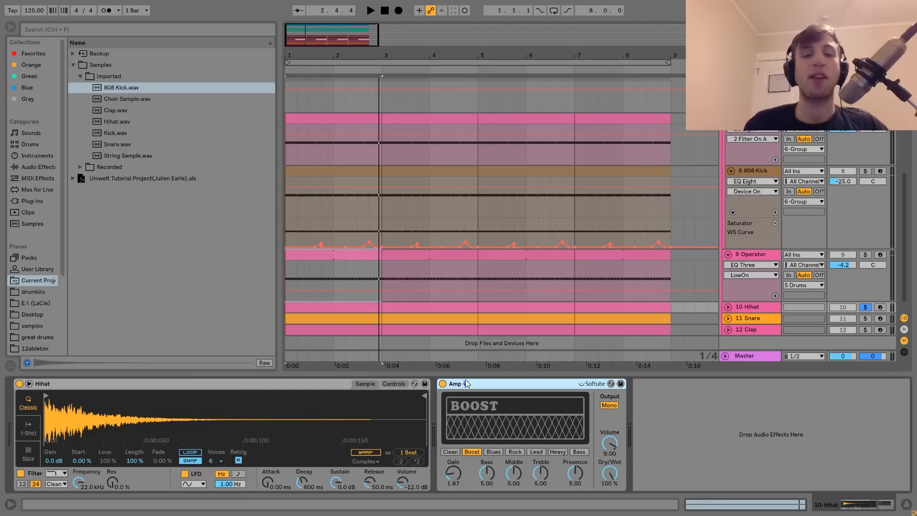
click(443, 383)
key(space)
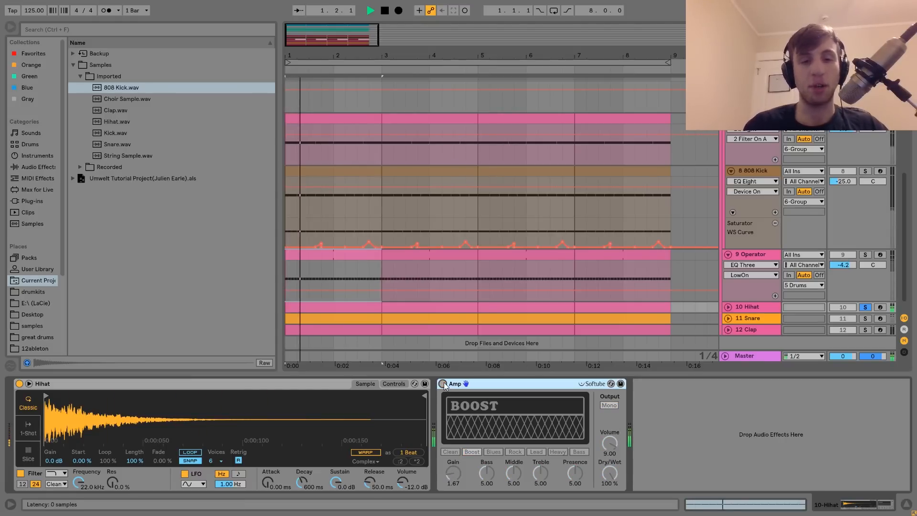
click(443, 384)
key(space)
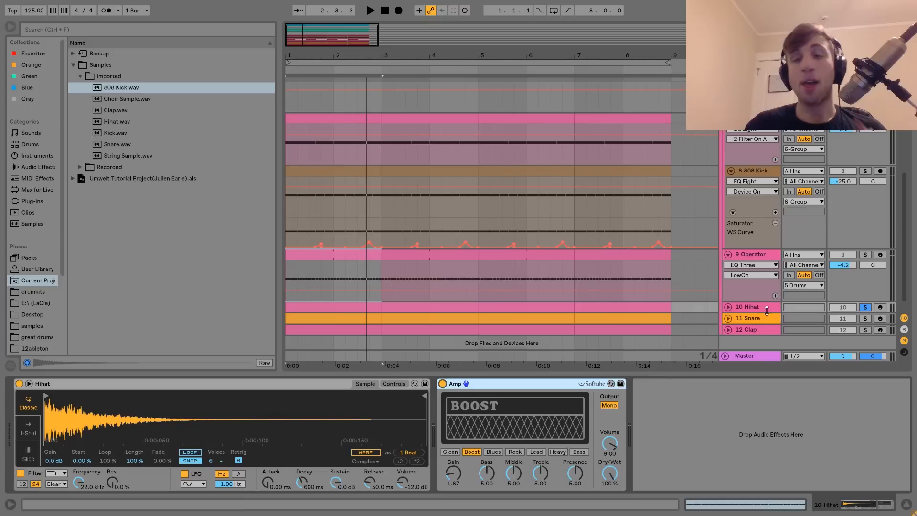
Solo and unfold the Snare track, show its devices, and listen to the pattern.
click(754, 320)
click(867, 318)
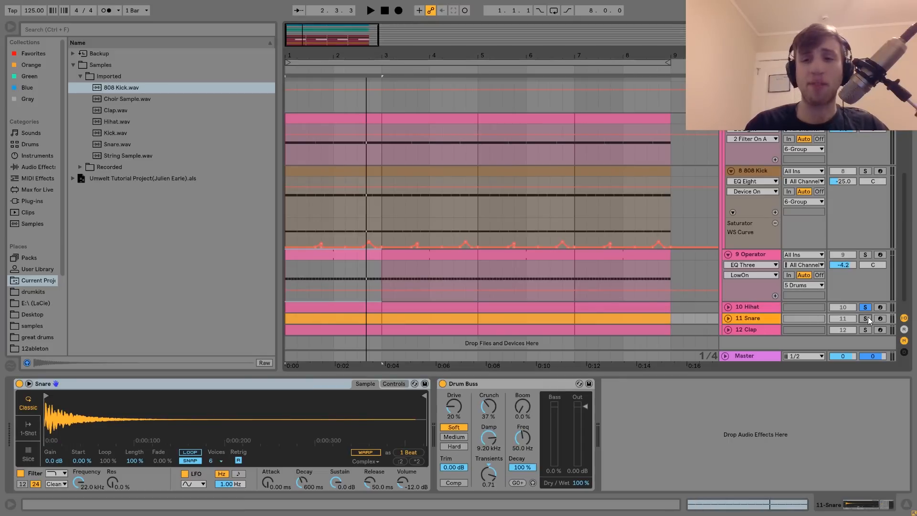
click(728, 318)
key(space)
click(755, 319)
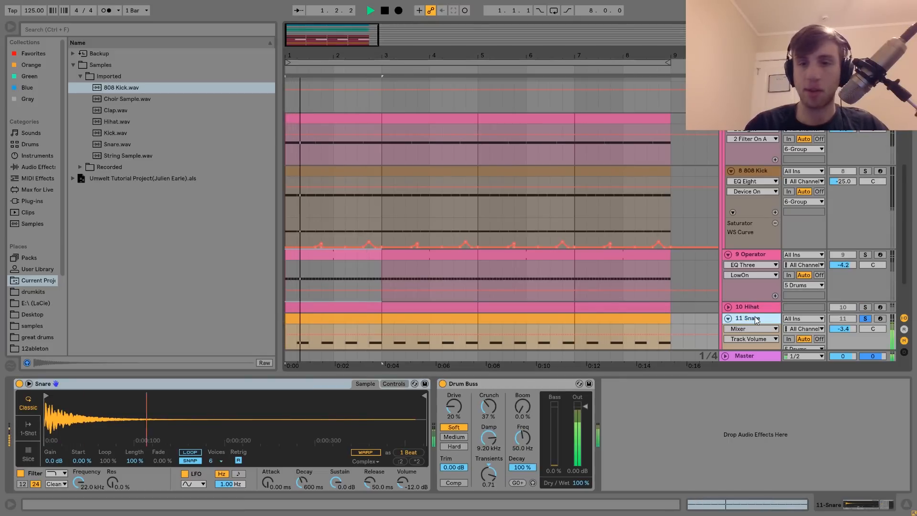
scroll(757, 320, down, 2)
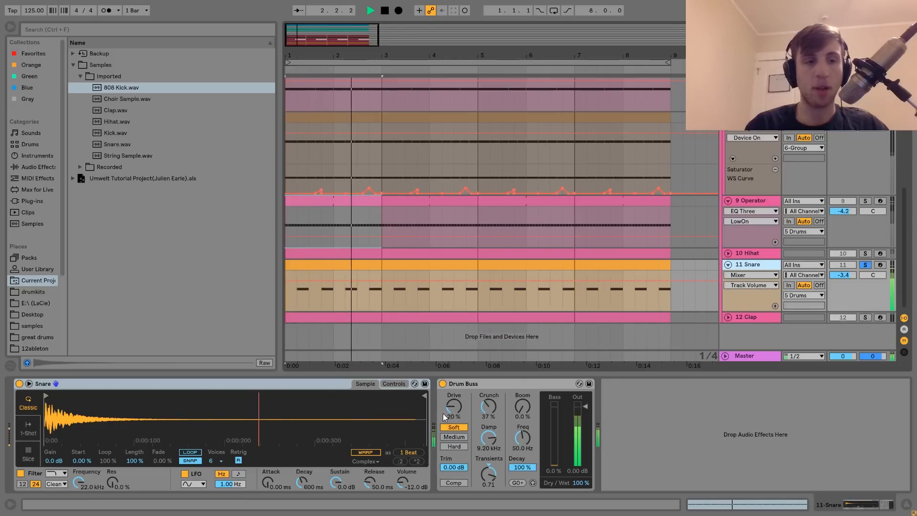
key(space)
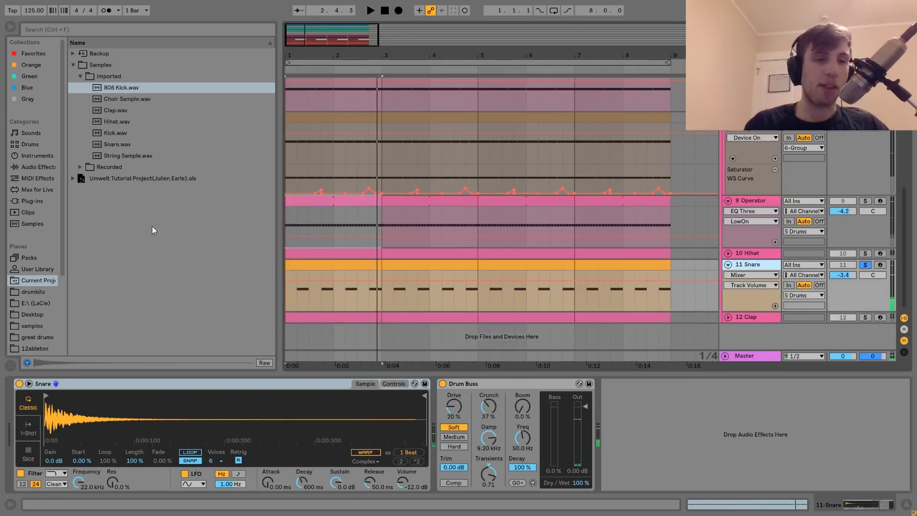
Audition the raw Snare.wav sample and replay the processed Snare track for comparison.
click(119, 145)
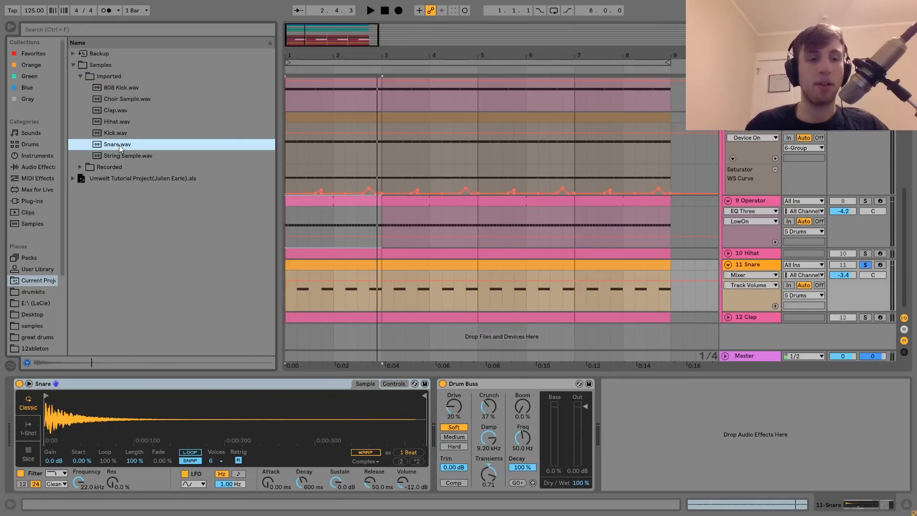
key(space)
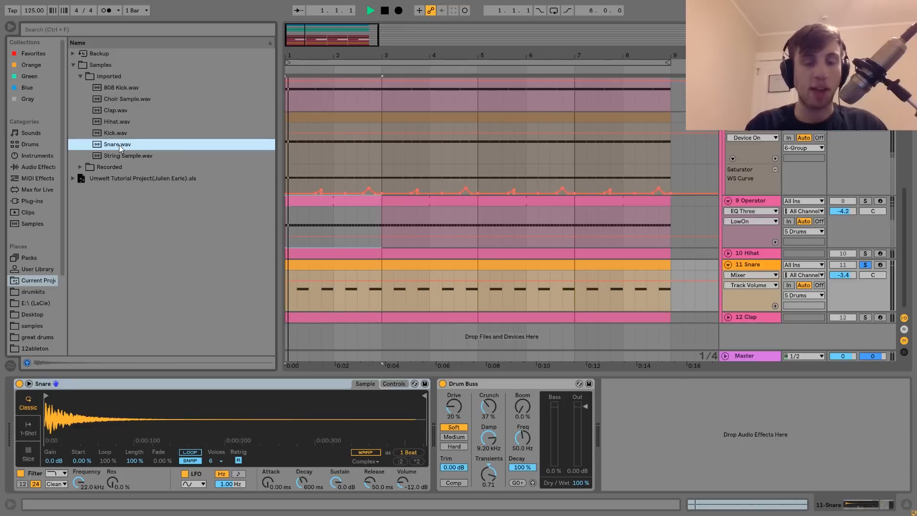
key(space)
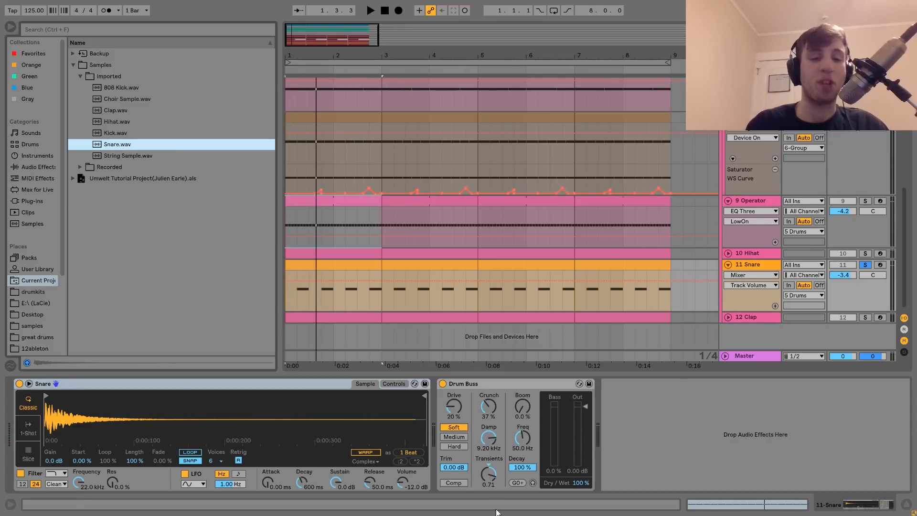
key(space)
key(space)
Reset the Transients of the Snare track's Drum Buss to 0.00, and undo the reset during playback to compare.
click(487, 476)
double_click(486, 472)
key(space)
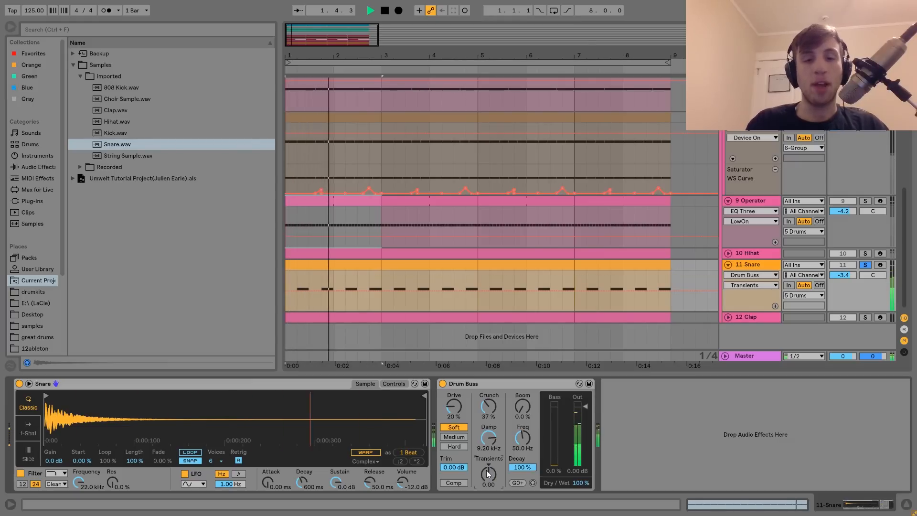
key(ctrl+z)
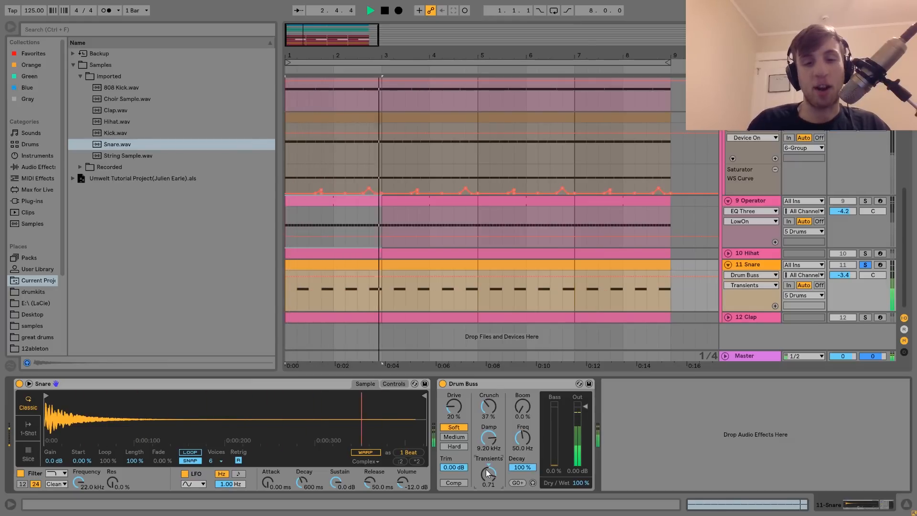
key(space)
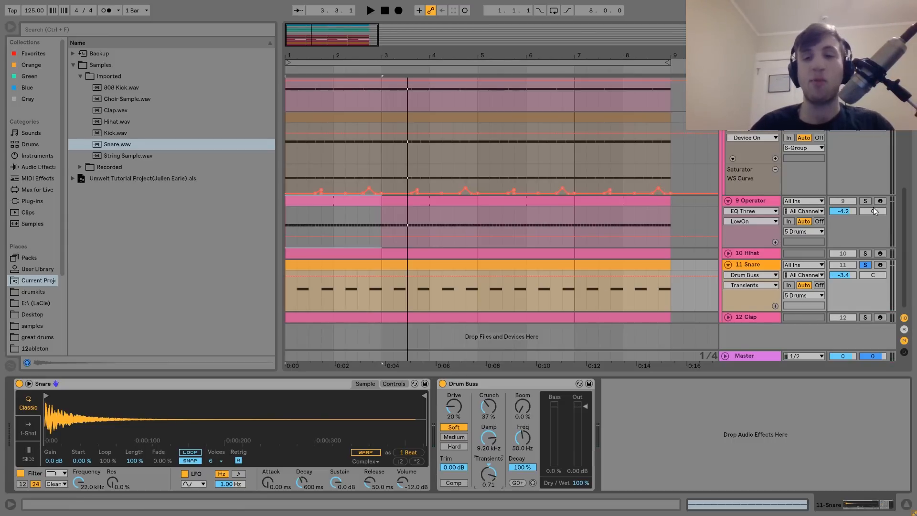
Play the full mix with the Snare track unsoloed, and solo the Snare again.
click(865, 265)
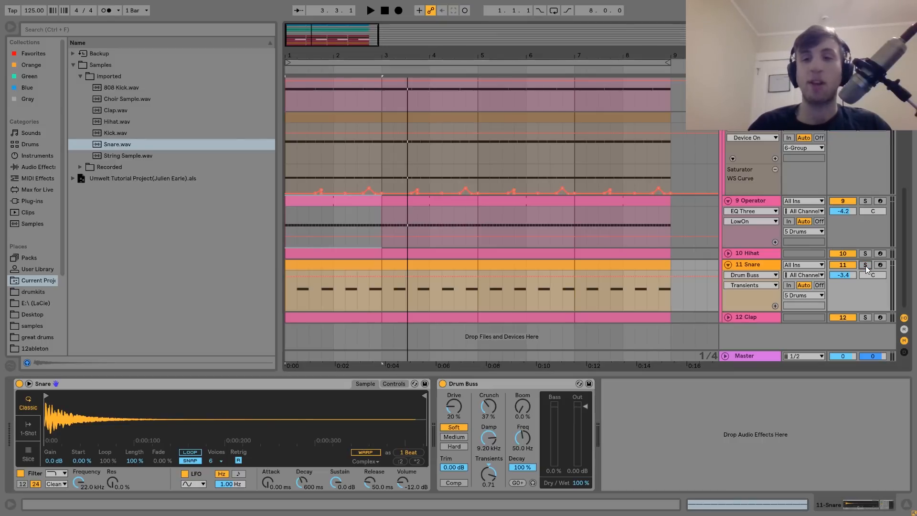
key(space)
click(866, 265)
key(space)
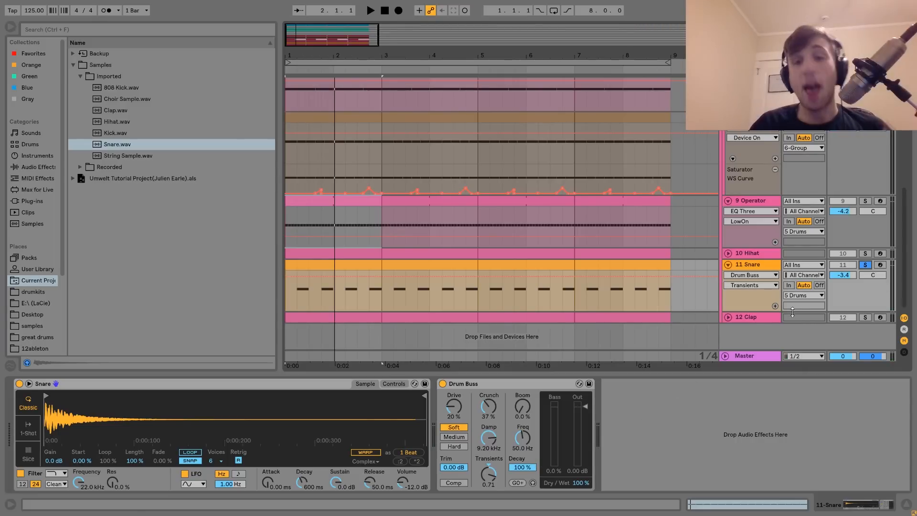
Unfold and solo the Clap track, and delete the Overdrive from its effects chain.
click(761, 317)
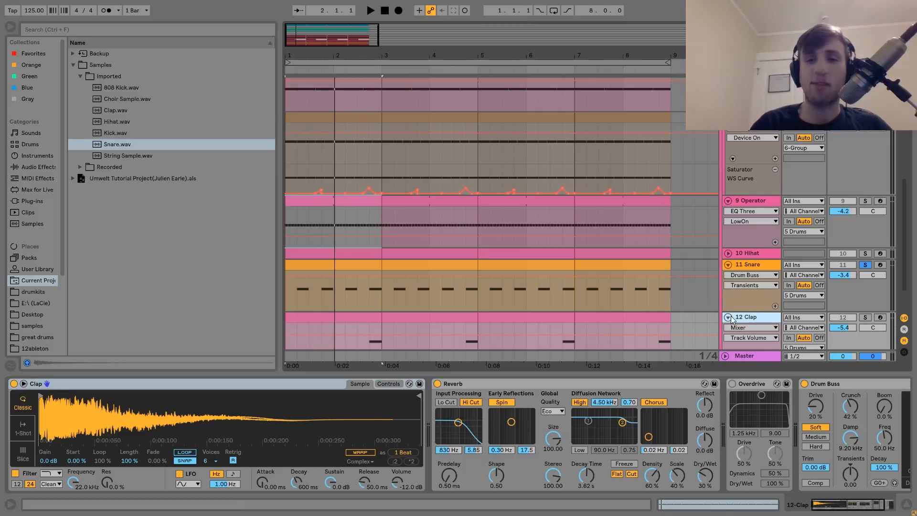
click(728, 317)
click(865, 277)
click(749, 384)
key(Delete)
Play the soloed Clap track from 2.4.1, and audition the raw Clap.wav sample.
click(369, 313)
key(space)
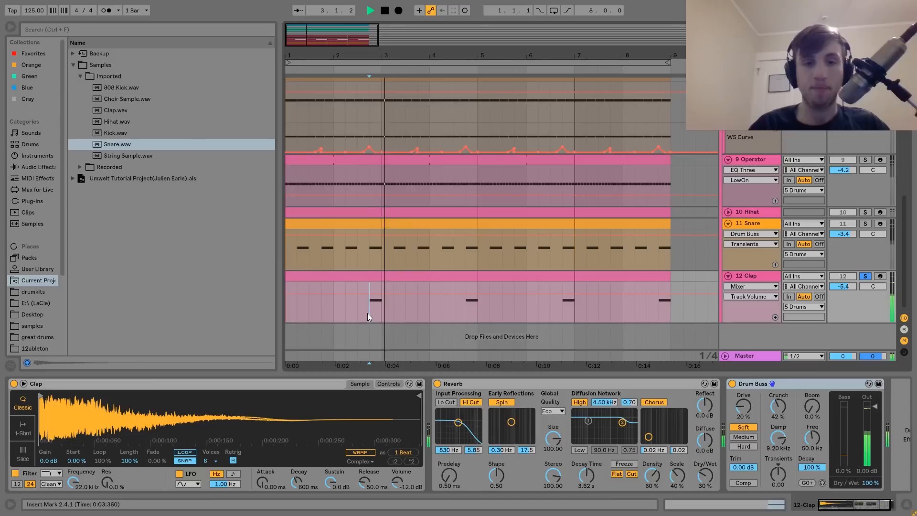
key(space)
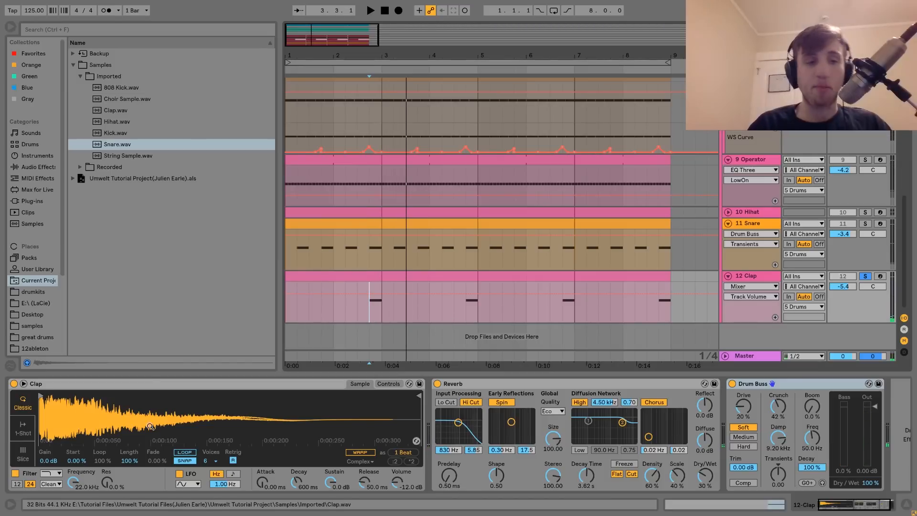
click(112, 114)
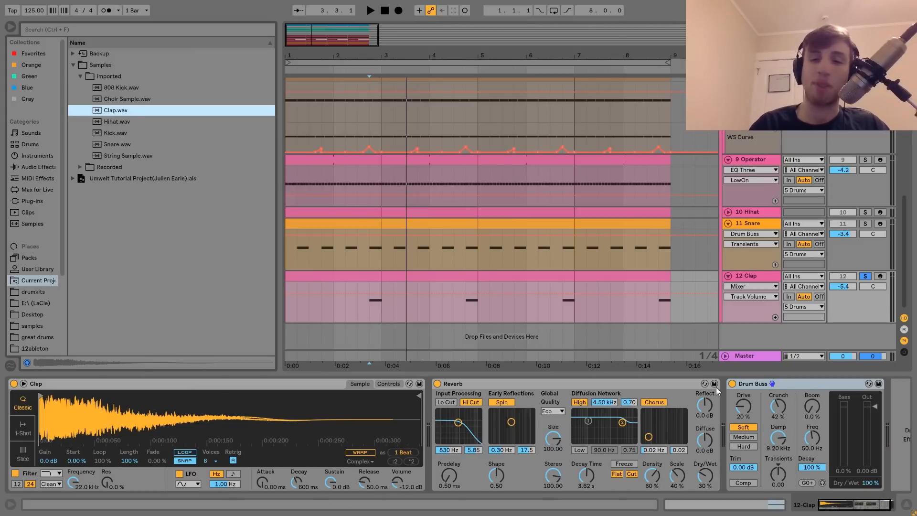
Replay the Clap track from 2.4.1, and unsolo it to hear the clap within the full mix.
click(366, 305)
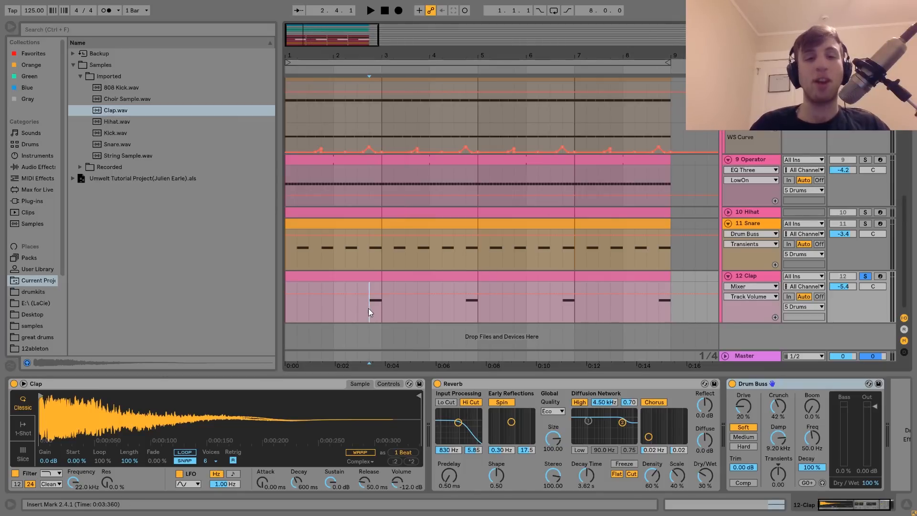
key(space)
click(865, 276)
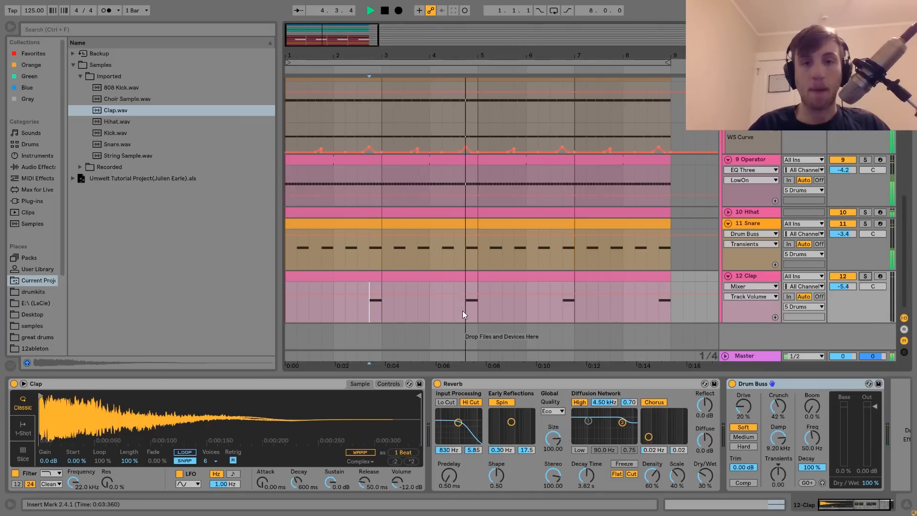
key(space)
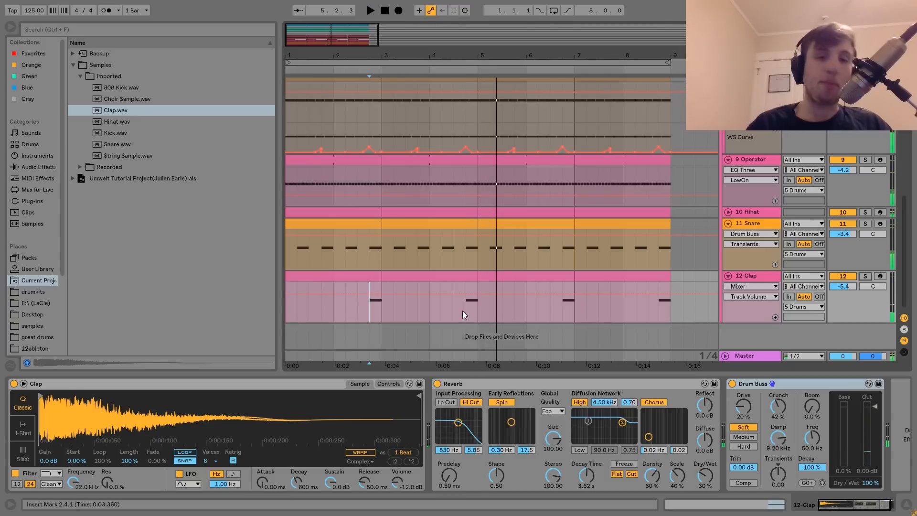
Play the full mix from 1.1.1 to hear the clap together with the other tracks.
click(287, 311)
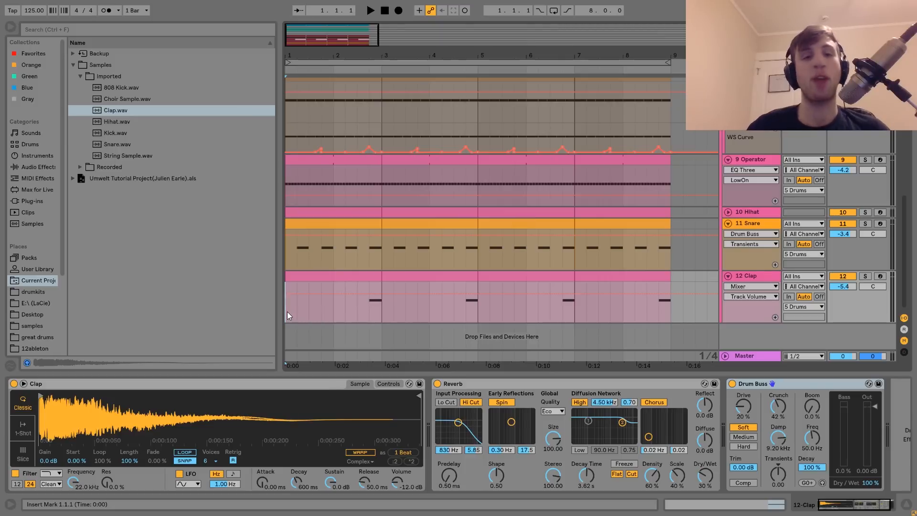
key(space)
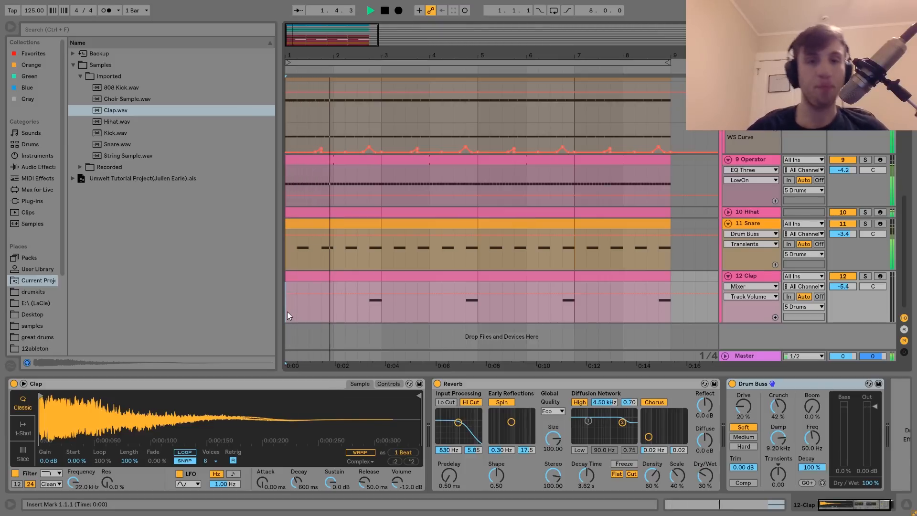
scroll(288, 312, up, 2)
scroll(531, 259, up, 8)
key(space)
Select and solo the Drums group to examine the Saturator and Drum Buss in its effects chain.
click(735, 236)
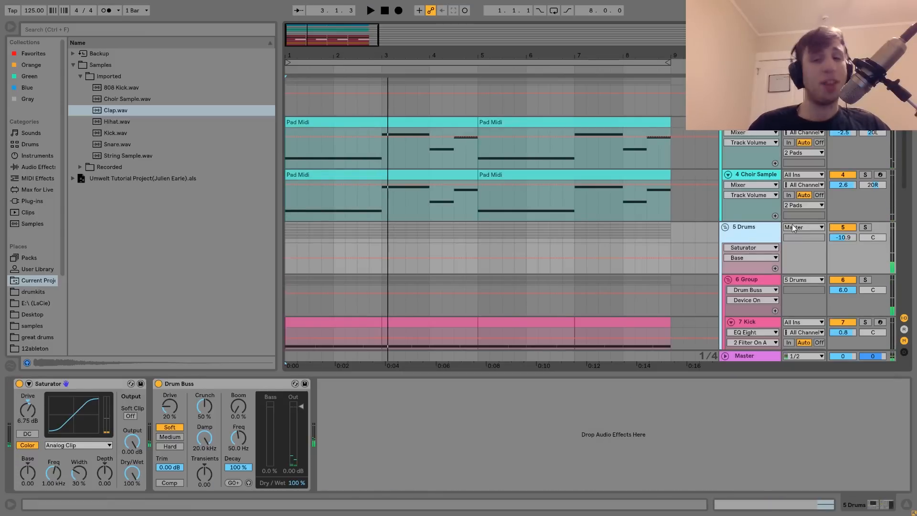
click(864, 227)
scroll(744, 231, down, 6)
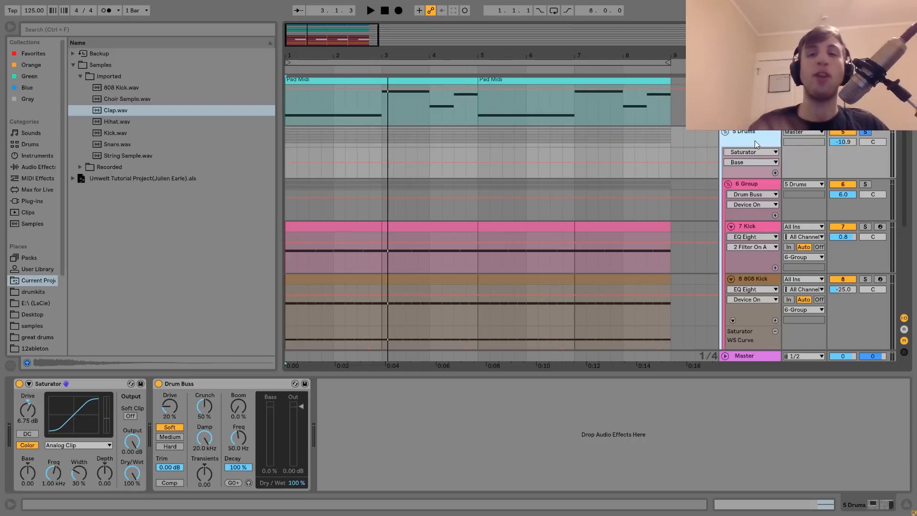
Play the soloed Drums group several times from 1.1.1 to hear it with Saturator and Drum Buss active.
key(space)
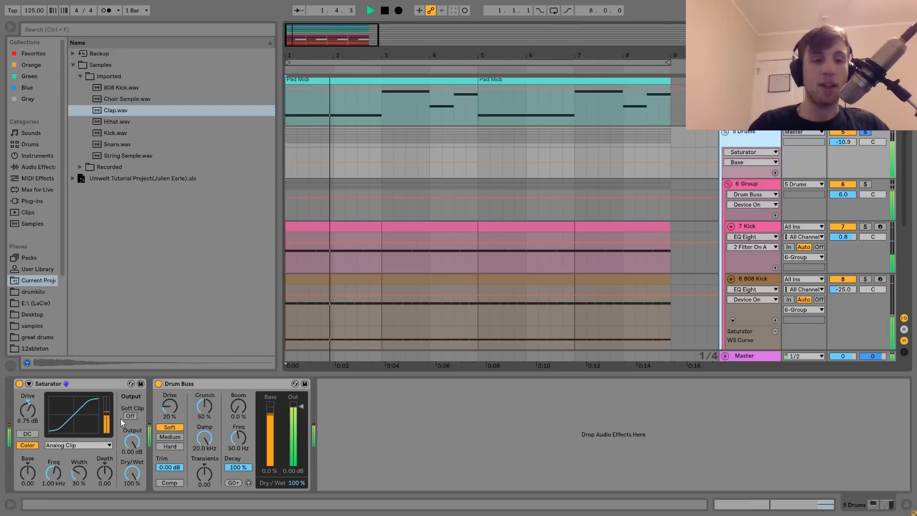
key(space)
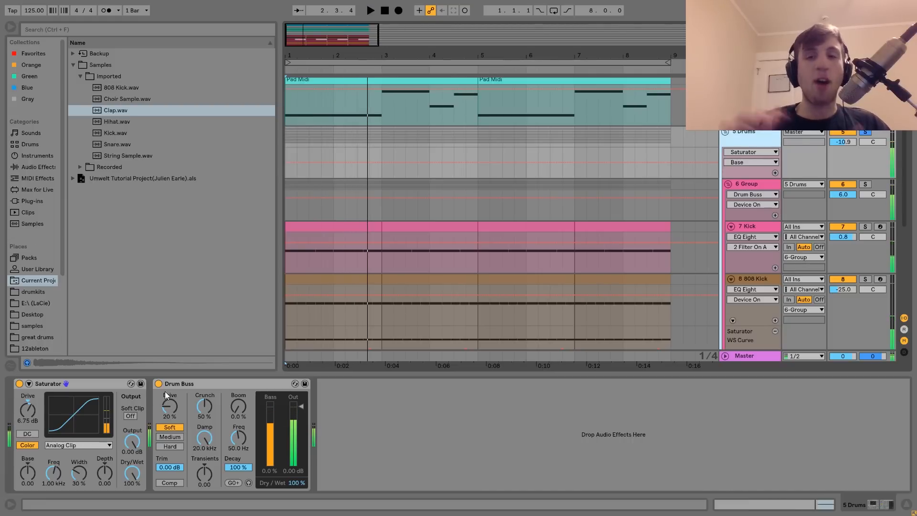
key(space)
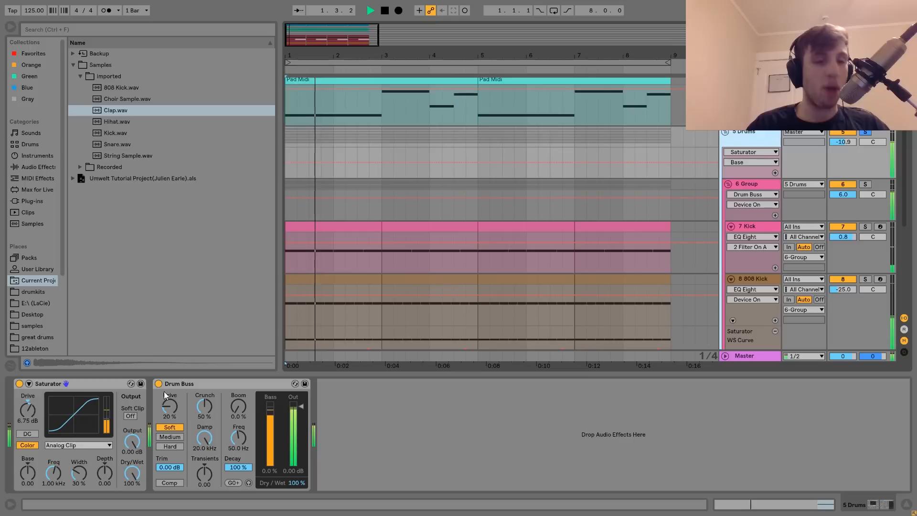
key(space)
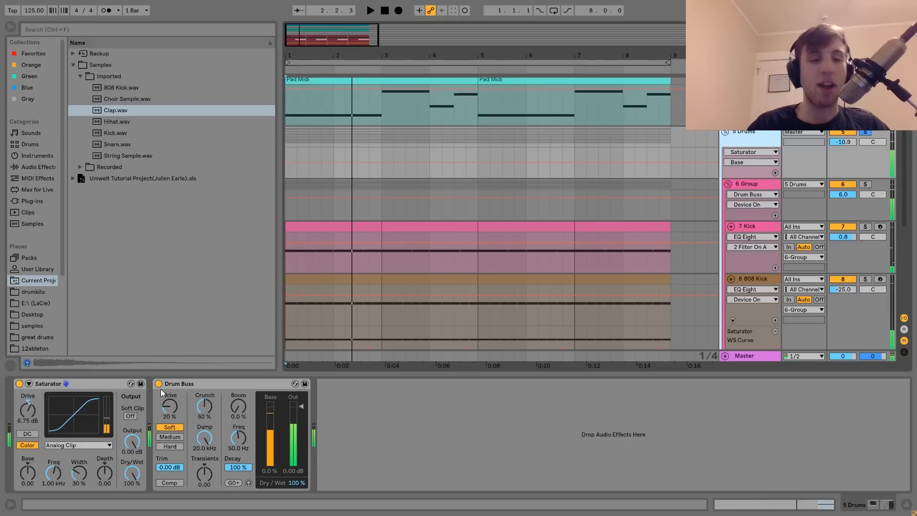
key(space)
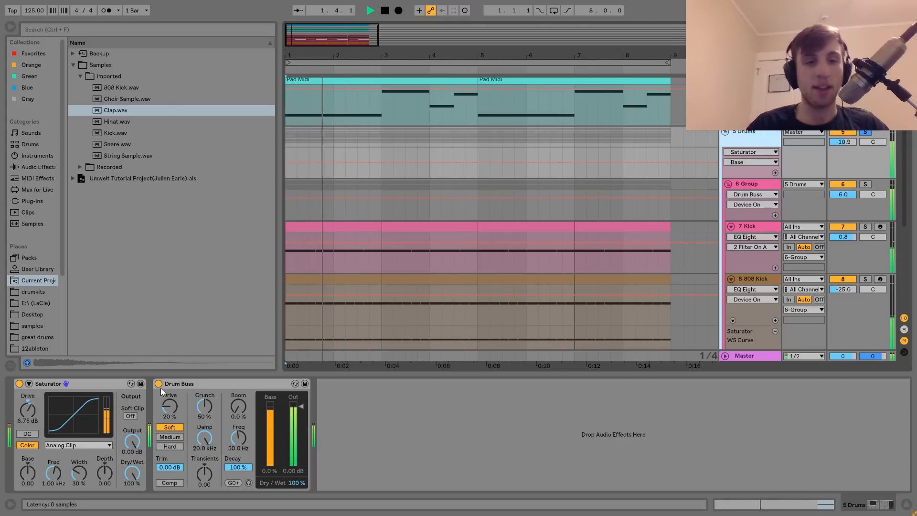
key(space)
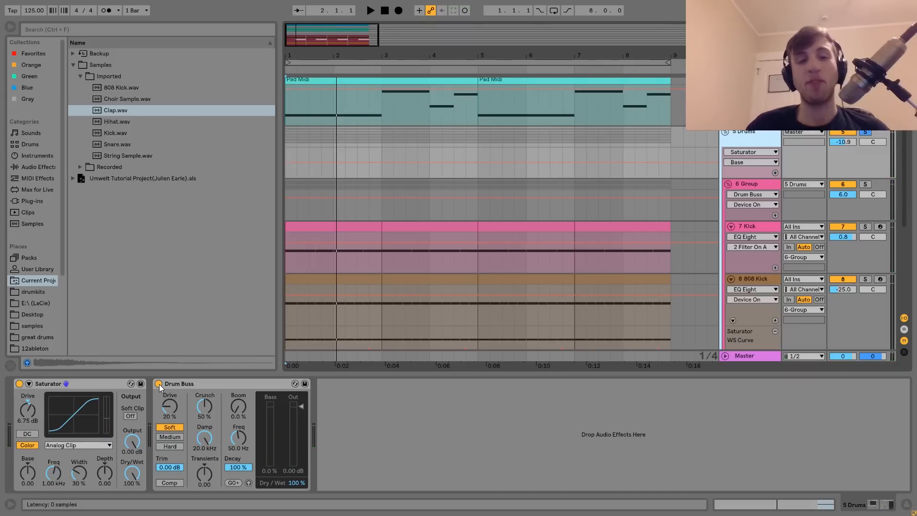
Bypass Drum Buss and Saturator on the Drums group, play the dry drums, and undo both bypasses during playback to compare.
click(159, 383)
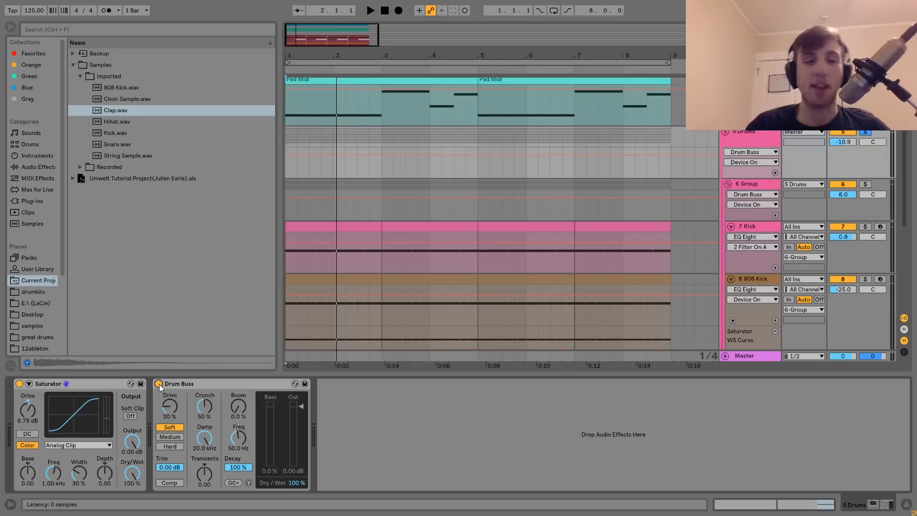
click(19, 384)
key(space)
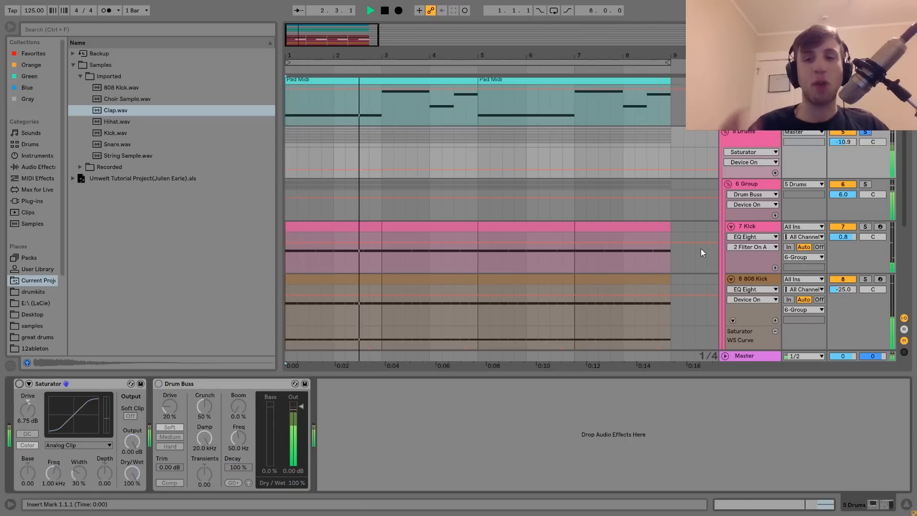
key(ctrl+z)
key(ctrl+z)
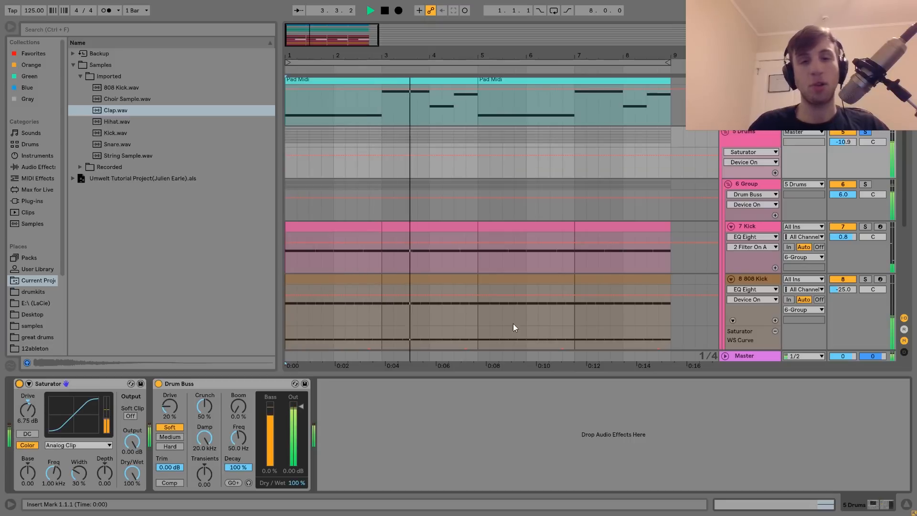
key(space)
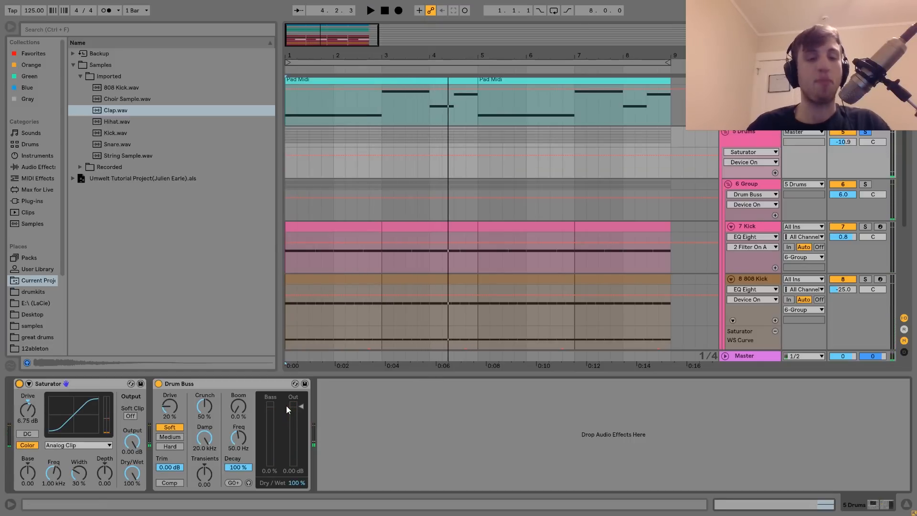
Replay the drums with both group effects bypassed, and re-enable Saturator followed by Drum Buss to hear each one's contribution.
key(space)
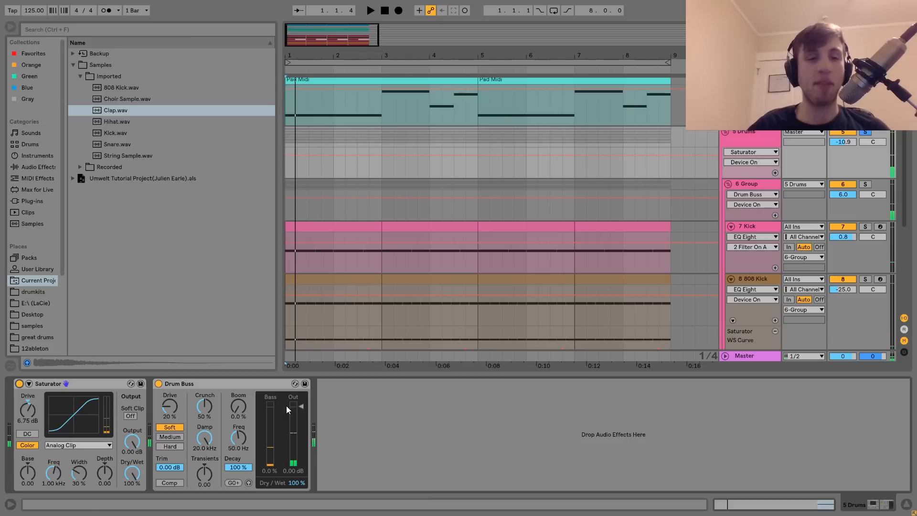
click(158, 383)
click(19, 383)
key(space)
click(19, 383)
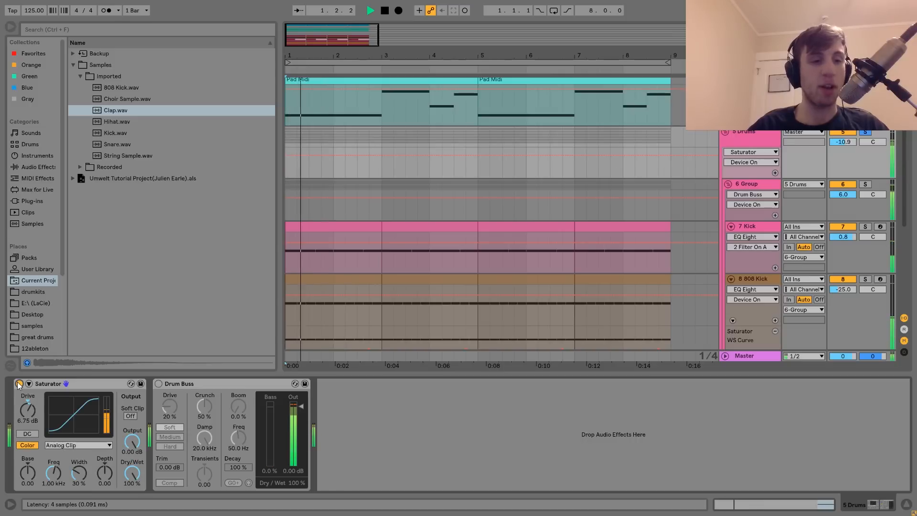
click(158, 384)
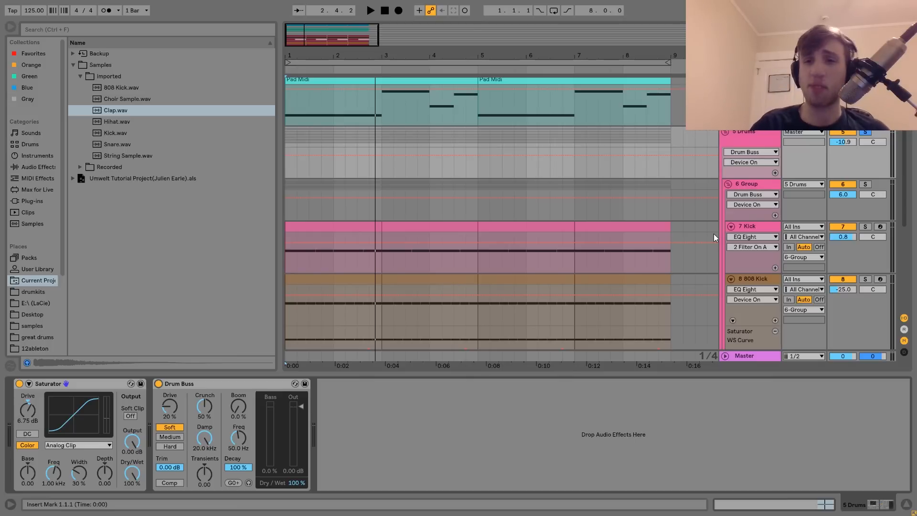
Unsolo the Drums group to return to the full mix.
click(864, 133)
scroll(864, 136, up, 5)
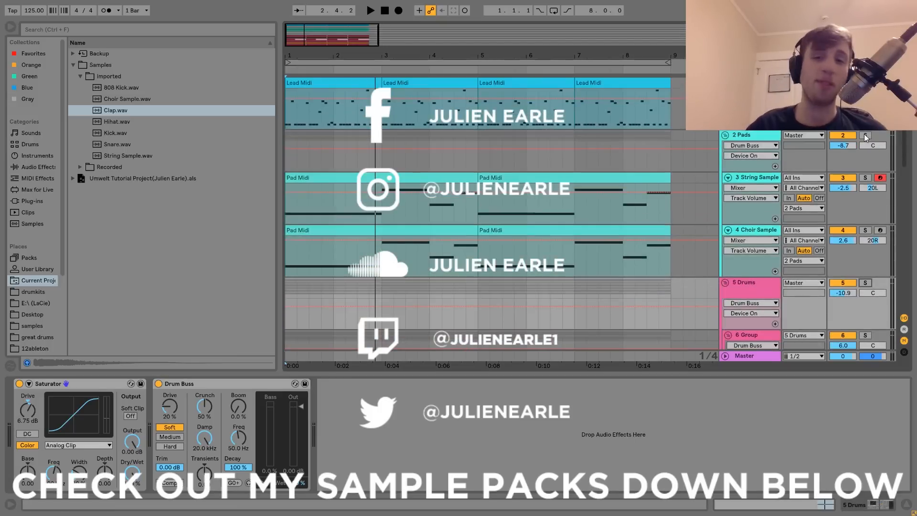